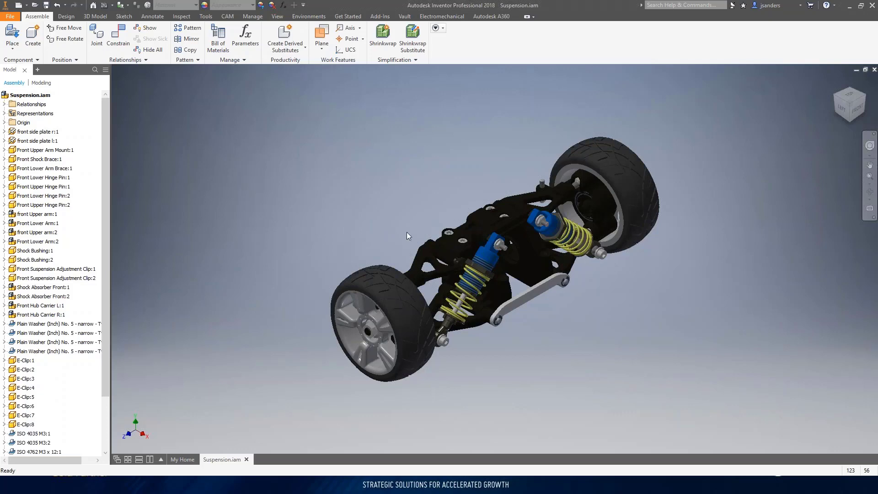
Step: Open the Front Upper Arm part from the front Upper arm:1 subassembly of the suspension in its own window
click(424, 251)
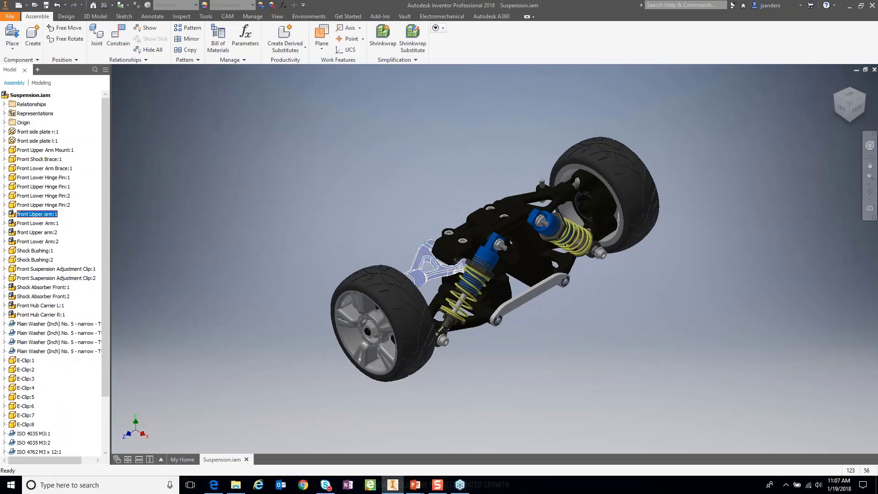
double_click(425, 253)
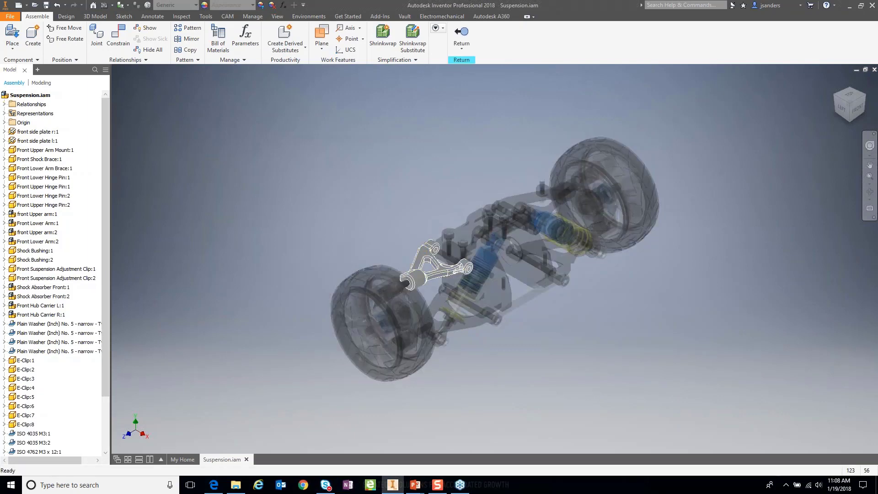
click(427, 253)
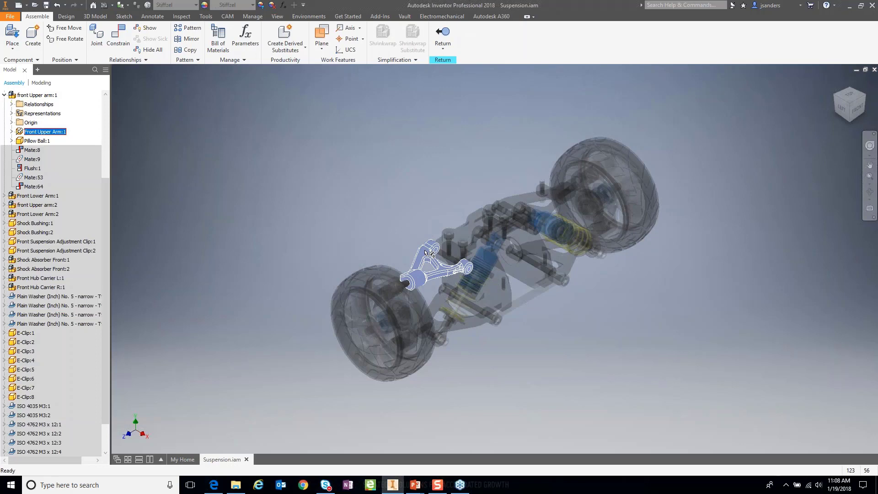
right_click(428, 253)
click(430, 164)
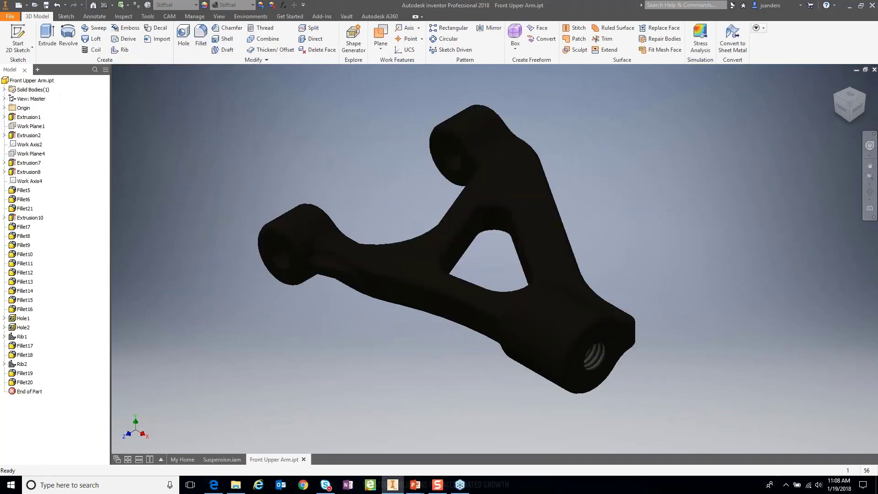
Step: Change the appearance of the front upper arm part to Yellow
click(252, 5)
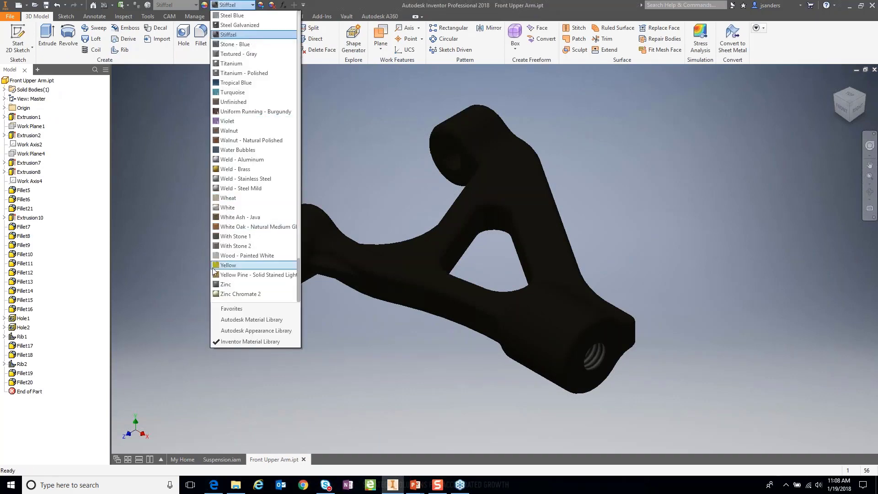
click(252, 271)
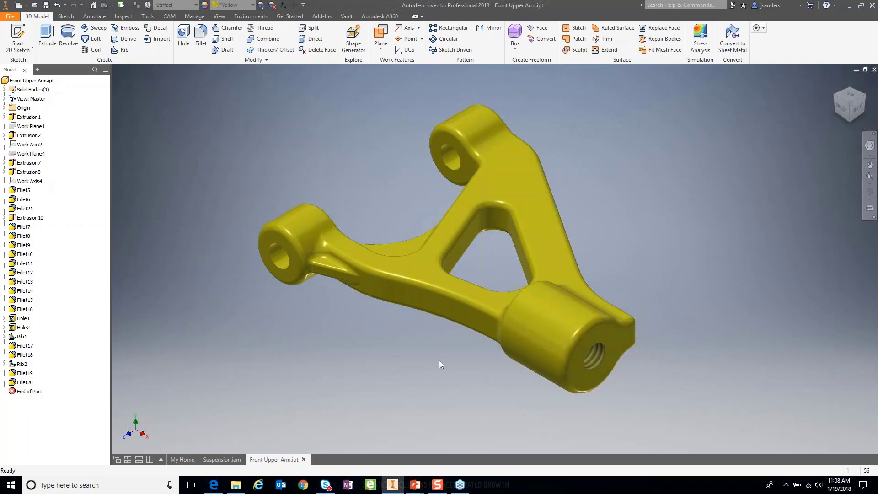
shift+middle_drag(416, 360, 435, 351)
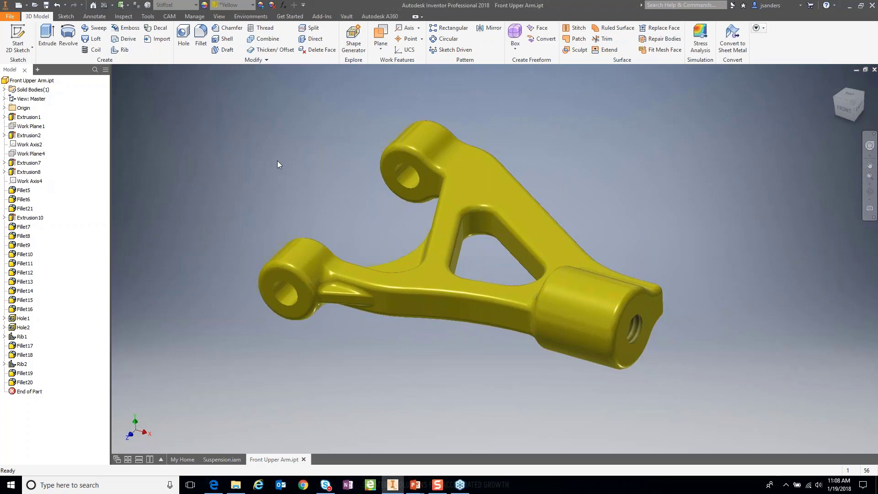
Step: Start a CAM milling setup oriented by Z axis/plane and X axis, using the arm's flat upper face for the Z axis
click(169, 16)
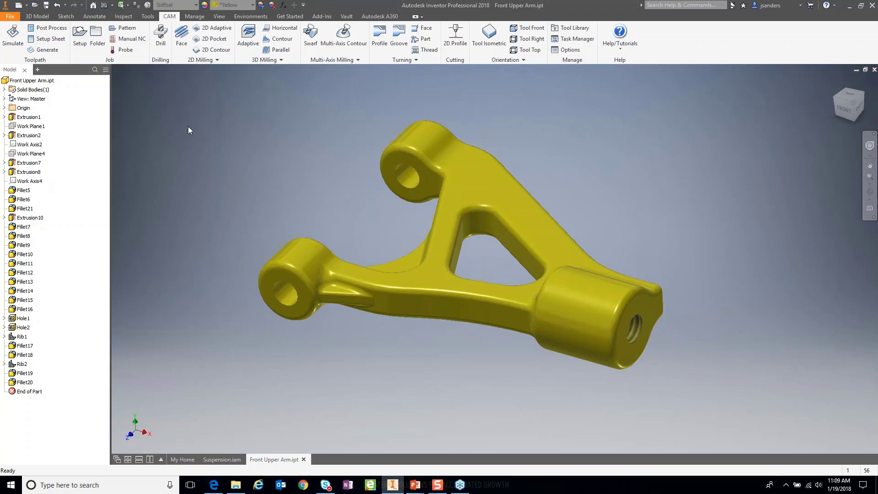
click(79, 43)
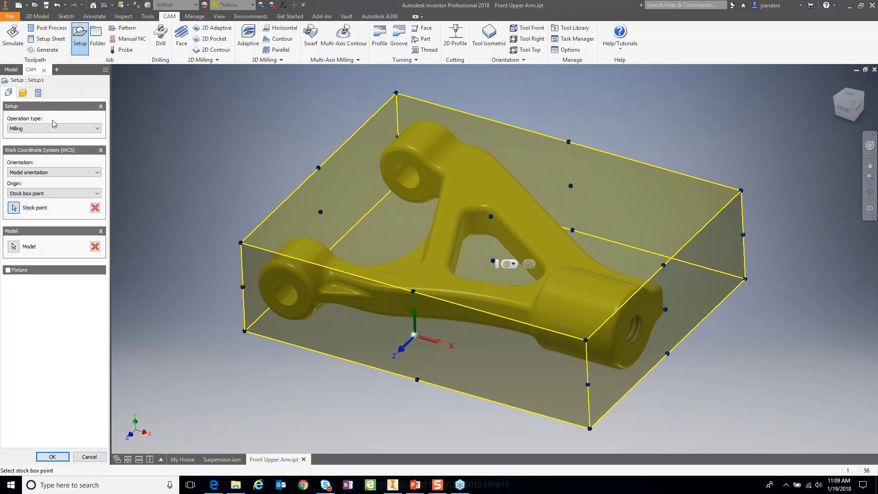
mouse_move(53, 130)
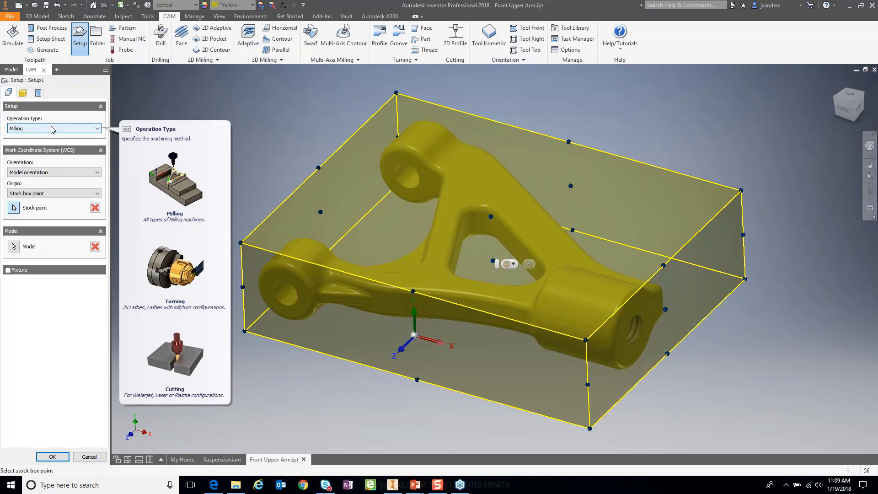
click(43, 173)
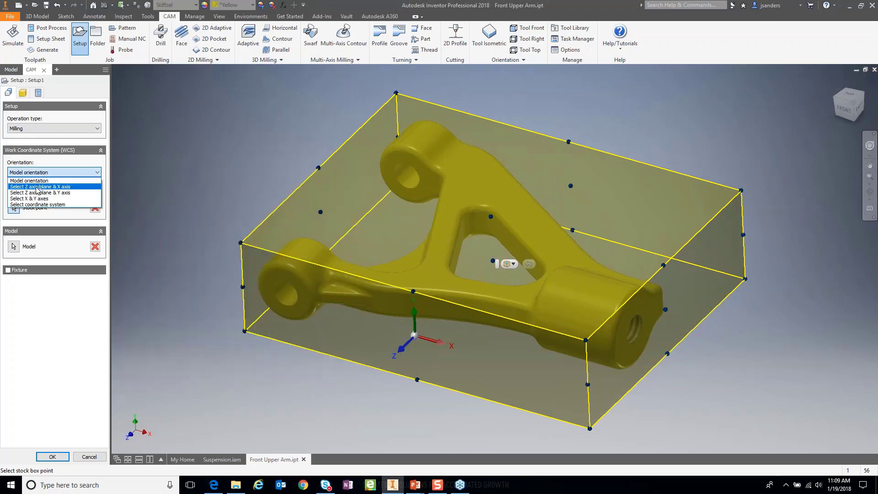
click(39, 187)
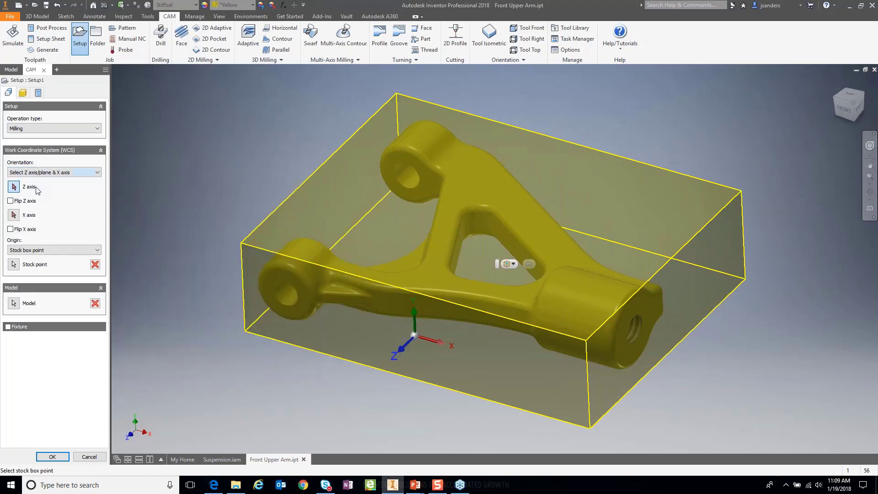
click(443, 230)
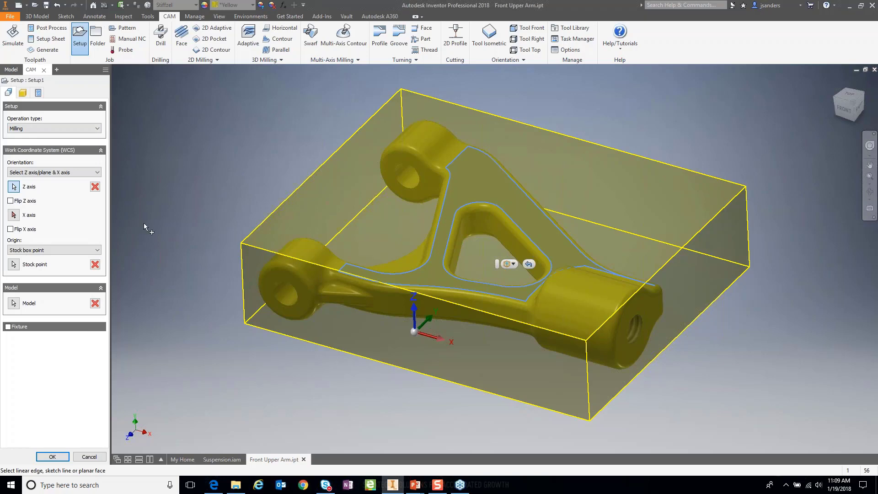
Step: Place the setup origin at the centre point of the stock box's top face and activate the model selection
click(14, 265)
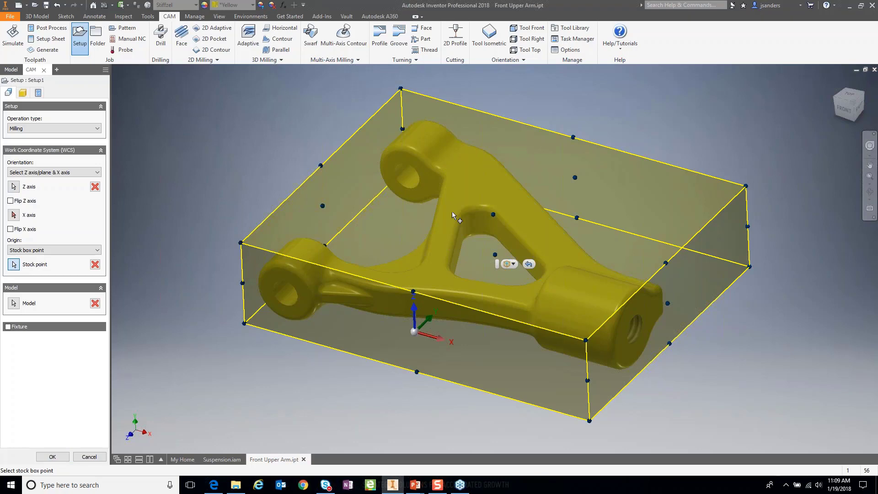
click(494, 214)
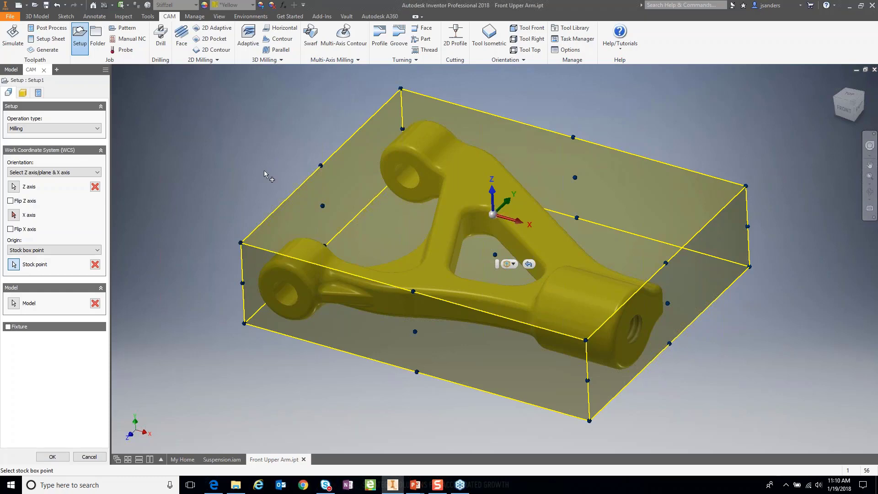
click(15, 303)
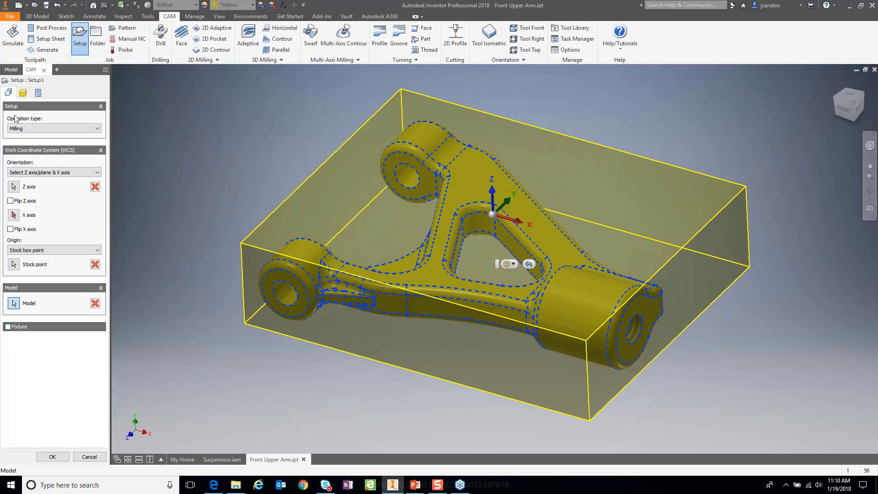
Step: Define the stock as a fixed size box and finish the setup
click(23, 94)
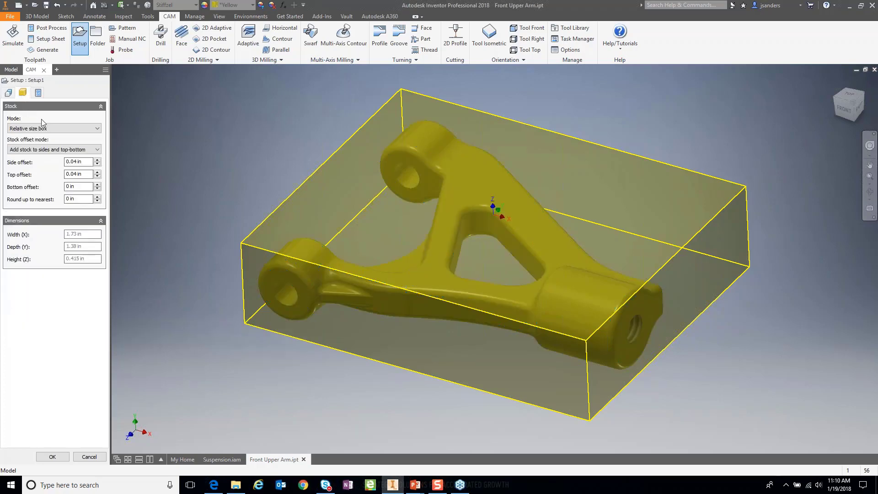
mouse_move(41, 130)
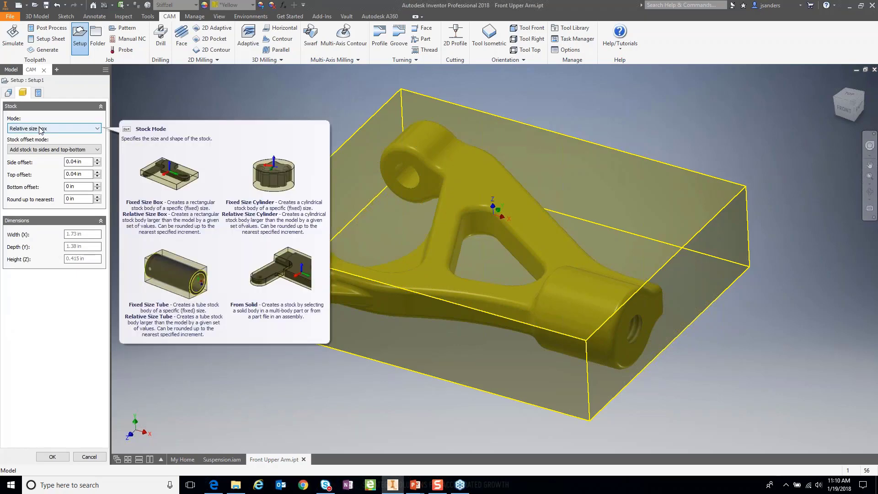
click(41, 129)
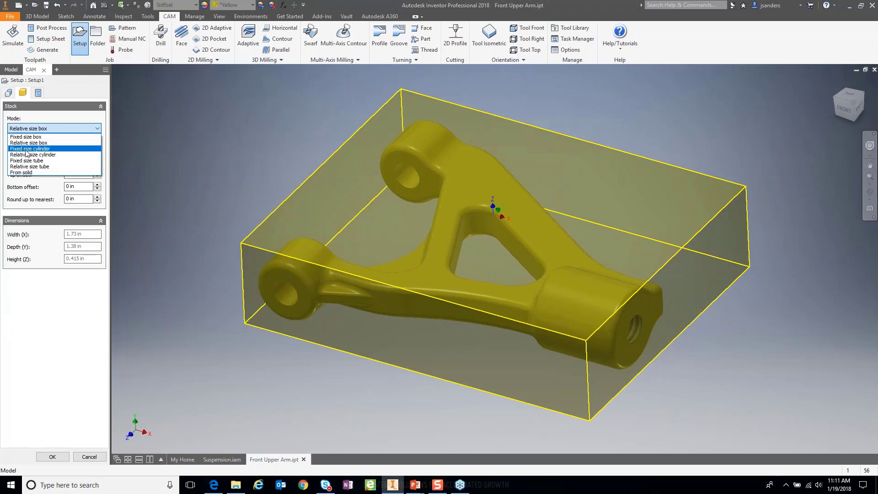
click(27, 136)
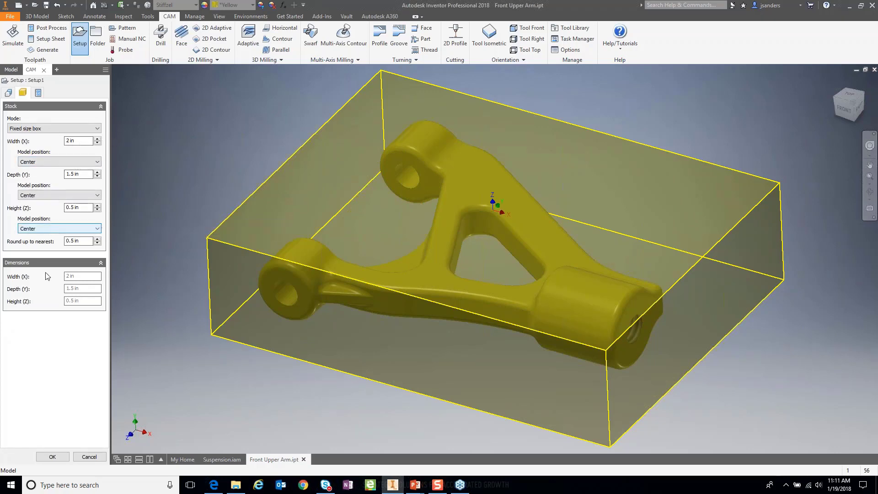
click(52, 456)
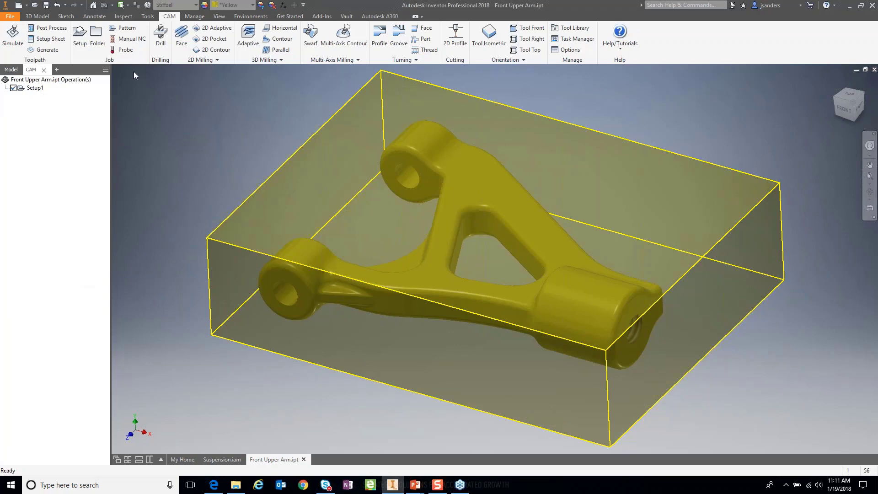
Step: Start a probe operation with tool #1, the Ø5 mm Renishaw probe, from the front upper arm tool library
click(123, 50)
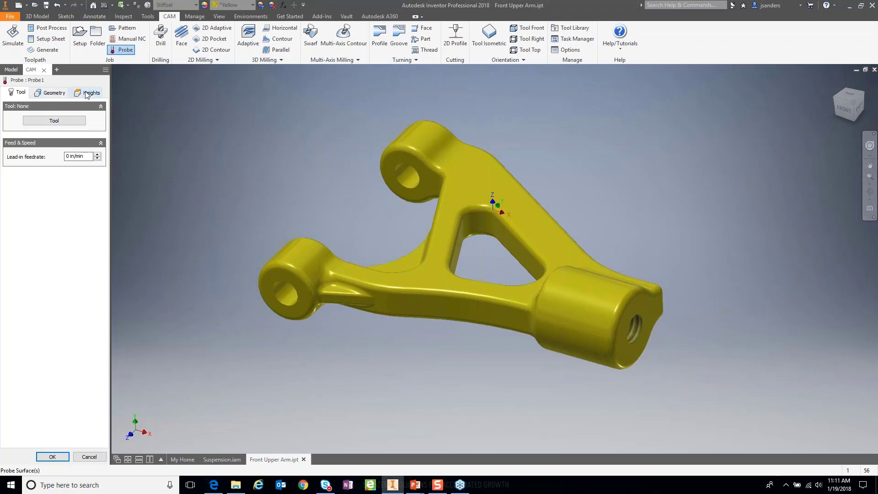
click(54, 122)
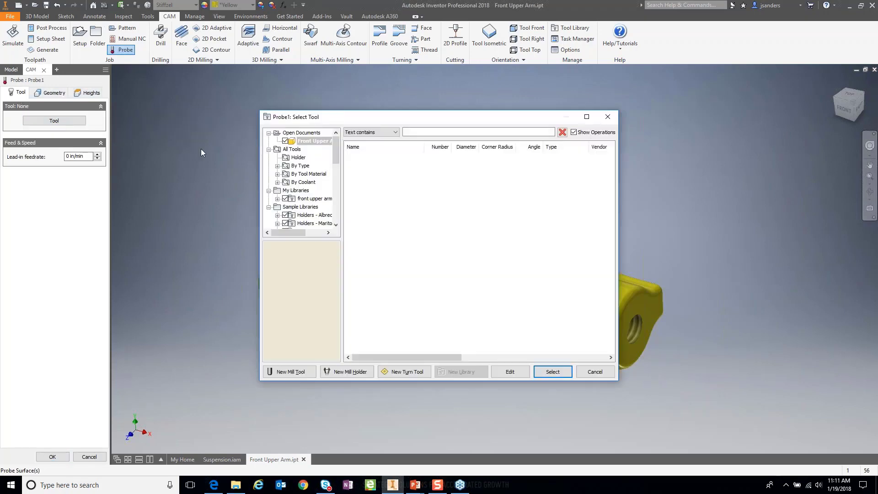
click(314, 199)
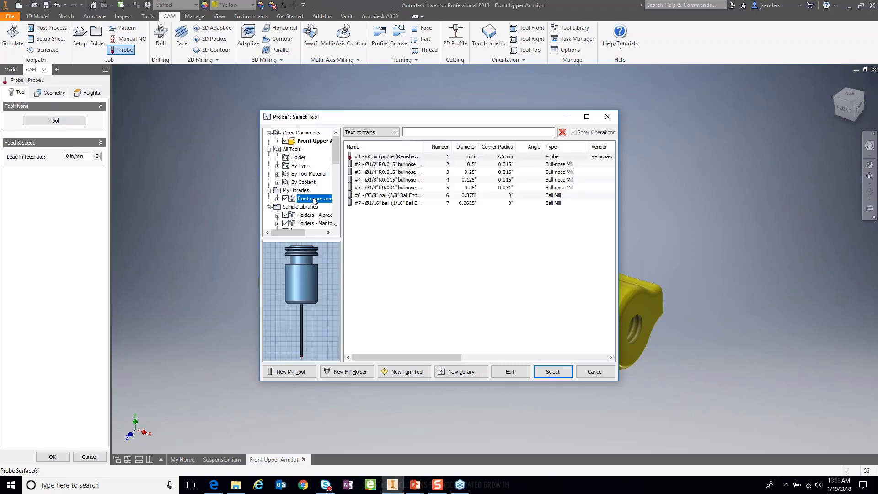
click(377, 157)
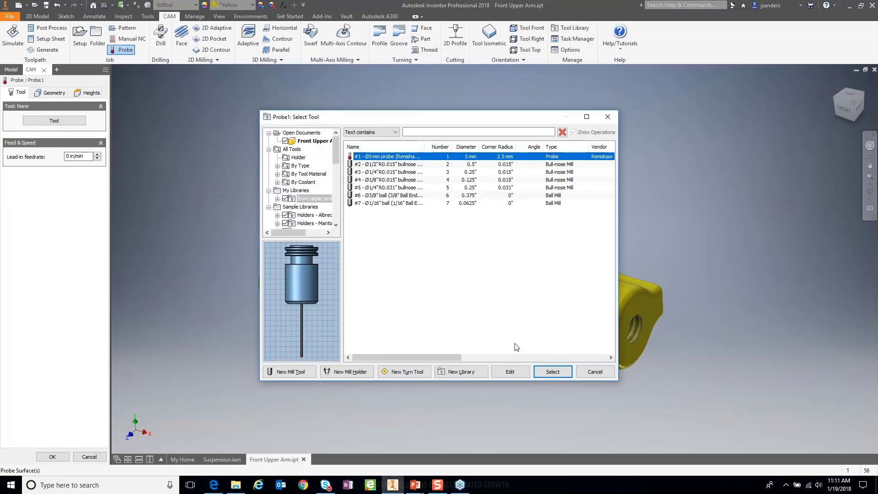
click(552, 372)
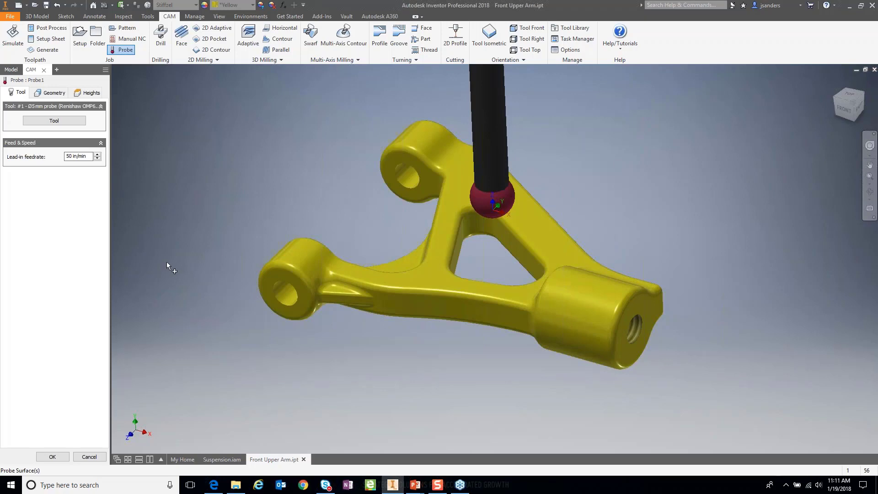
Step: Set the probe mode to Stock and pick the stock box's top face as the surface to probe
click(51, 93)
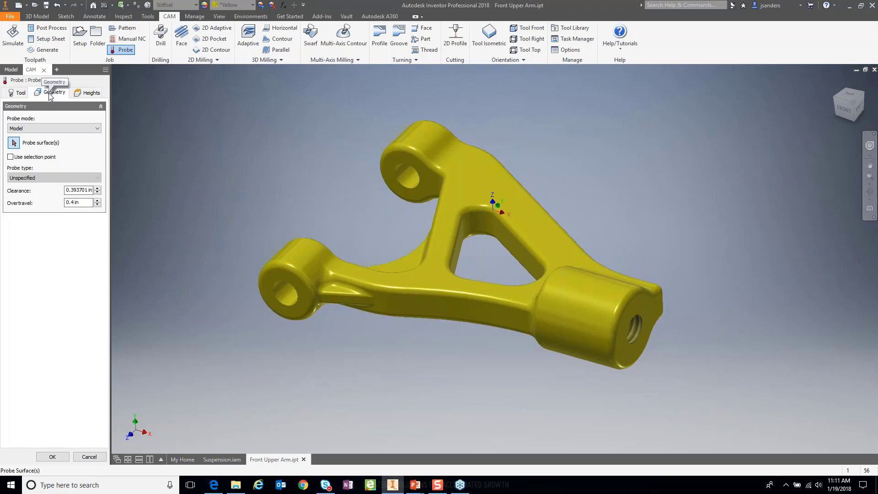
click(33, 129)
click(34, 144)
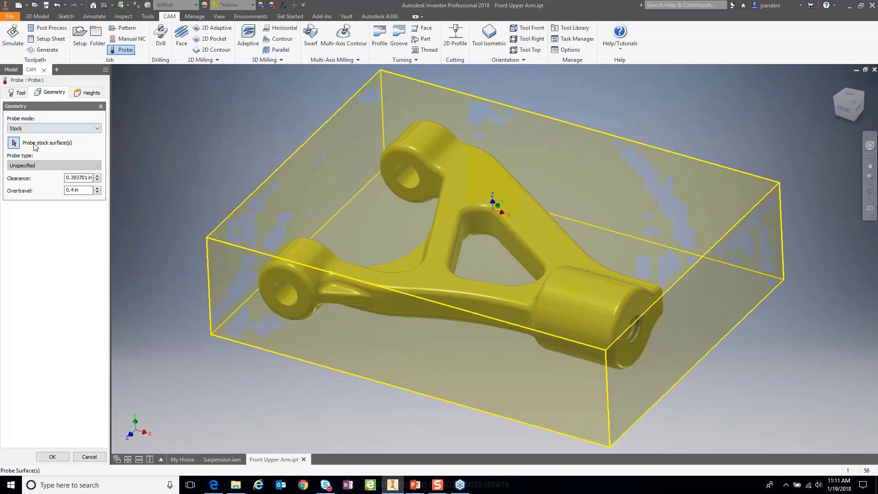
click(300, 192)
click(300, 192)
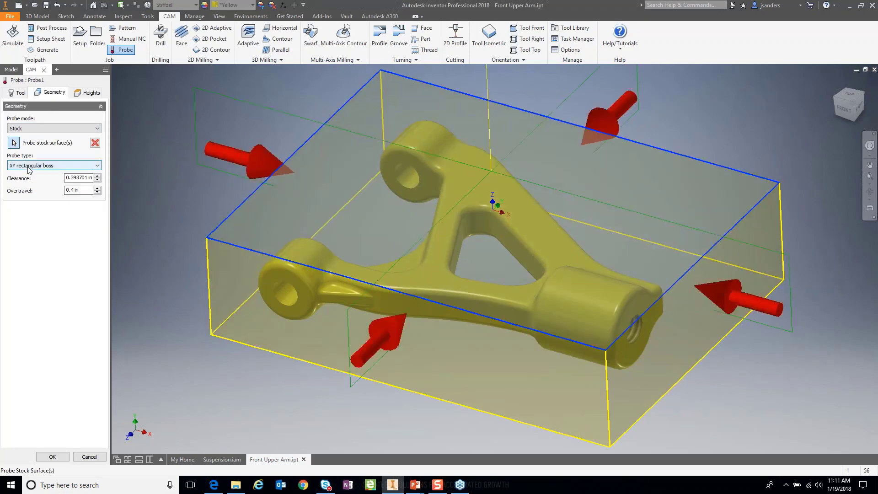
Step: Set the probe clearance to 0.2 in and the overtravel to 0.1 in
mouse_move(29, 170)
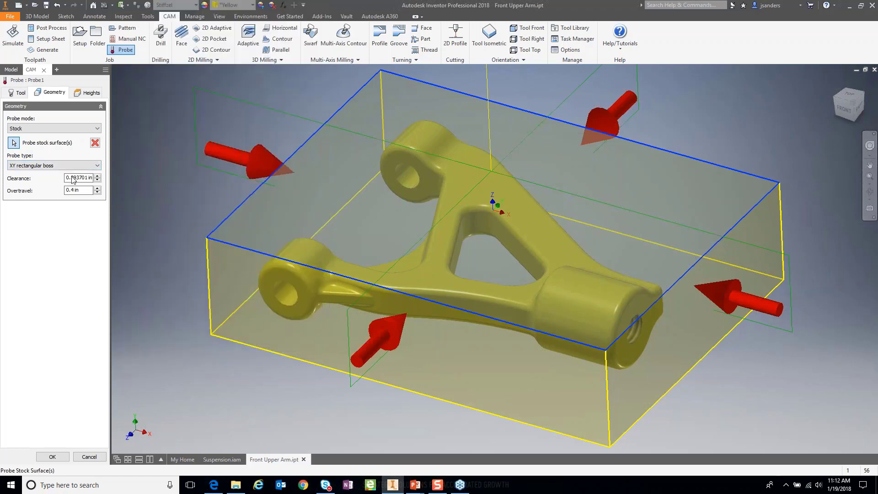
drag(71, 177, 118, 182)
text(2)
key(Tab)
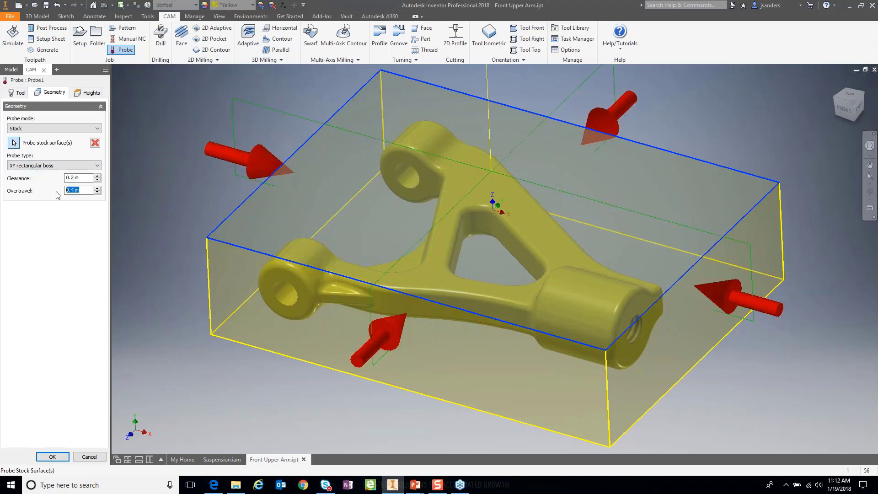
text(0.1)
Step: Reference the probe's bottom height to the stock top with an offset of -0.25 in
click(88, 93)
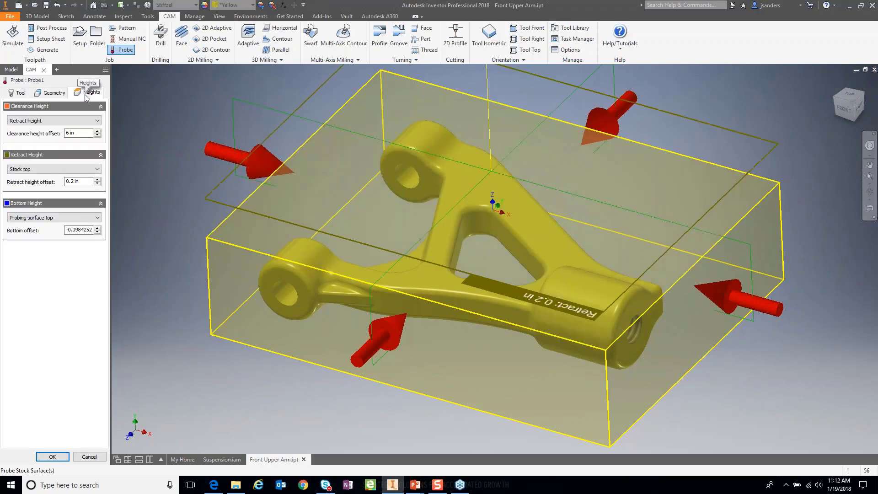
click(29, 220)
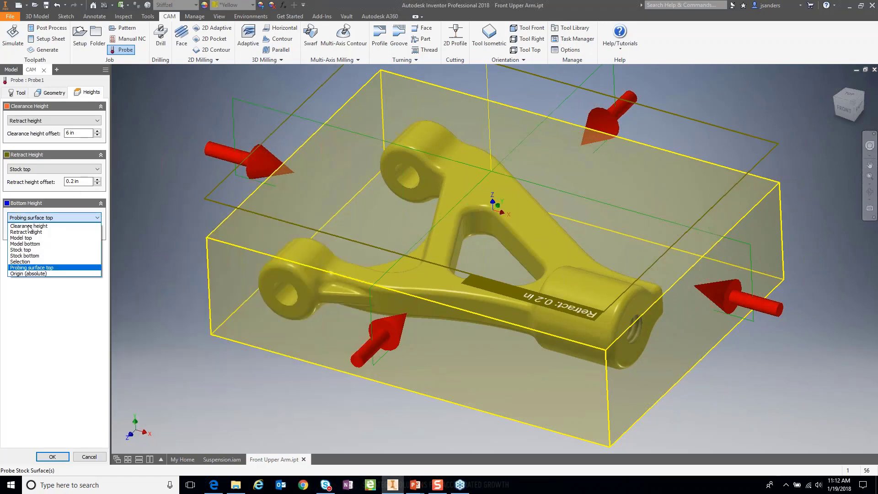
click(27, 250)
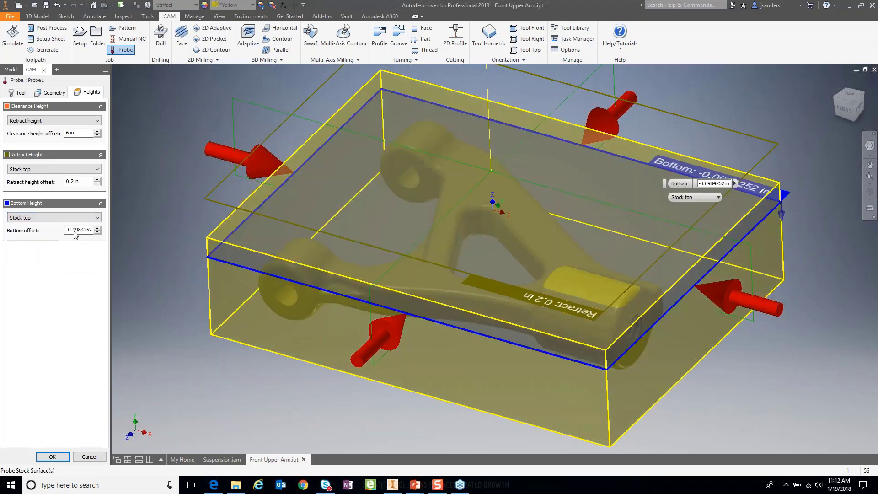
drag(72, 230, 101, 234)
text(-0.25)
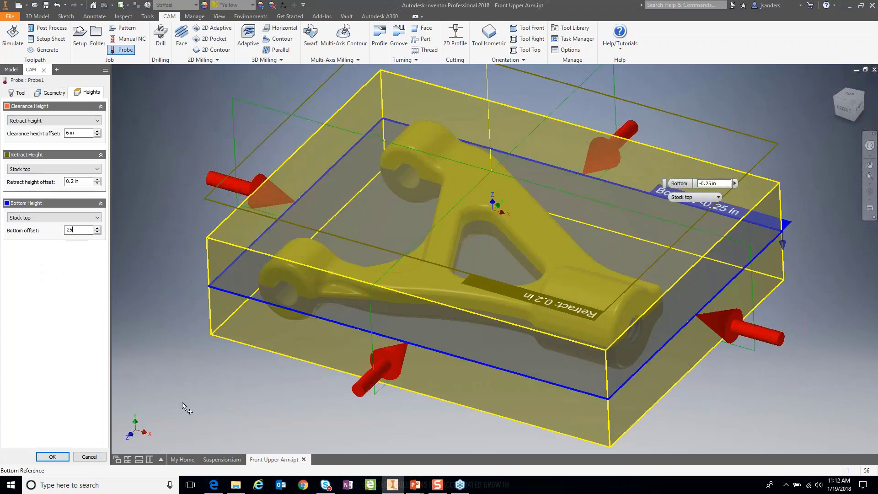
Step: Finish the stock probing operation and display its toolpath around the stock
click(52, 456)
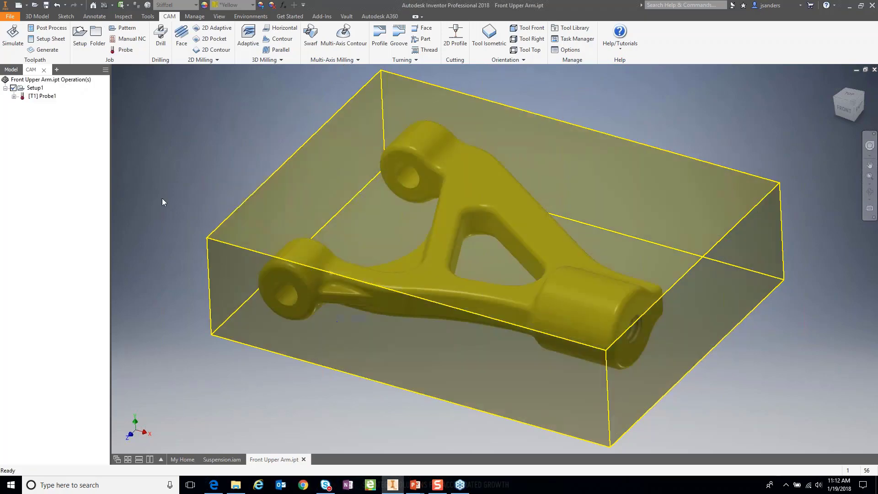
click(33, 97)
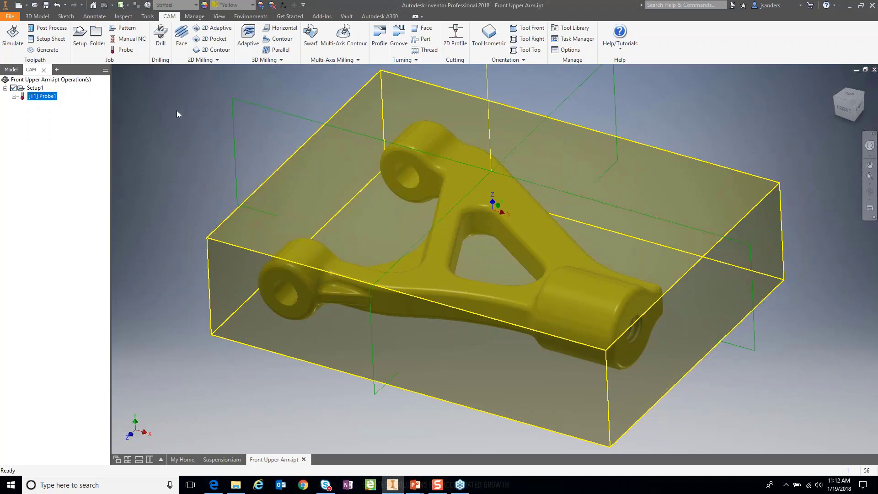
click(166, 114)
Step: Start a 3D adaptive clearing operation with tool #2, the Ø1/2" R0.015" bullnose mill, from the front upper arm tool library
scroll(231, 135, up, 3)
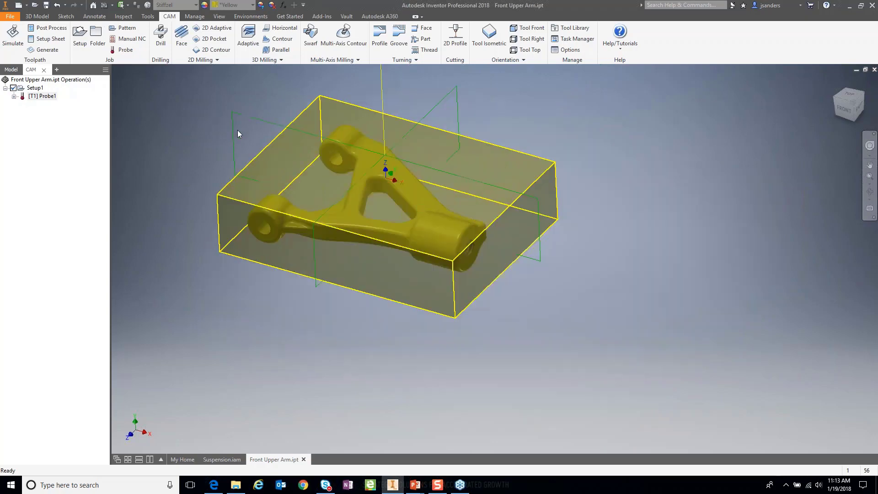
middle_drag(237, 131, 299, 219)
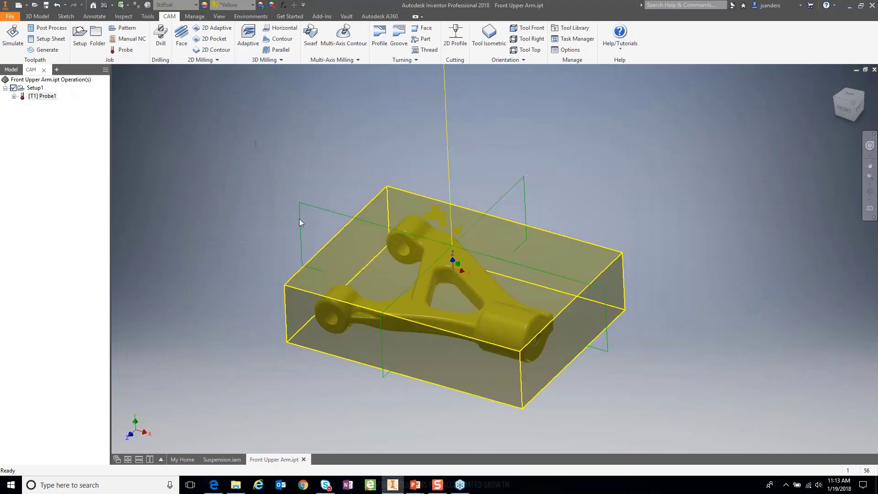
click(247, 36)
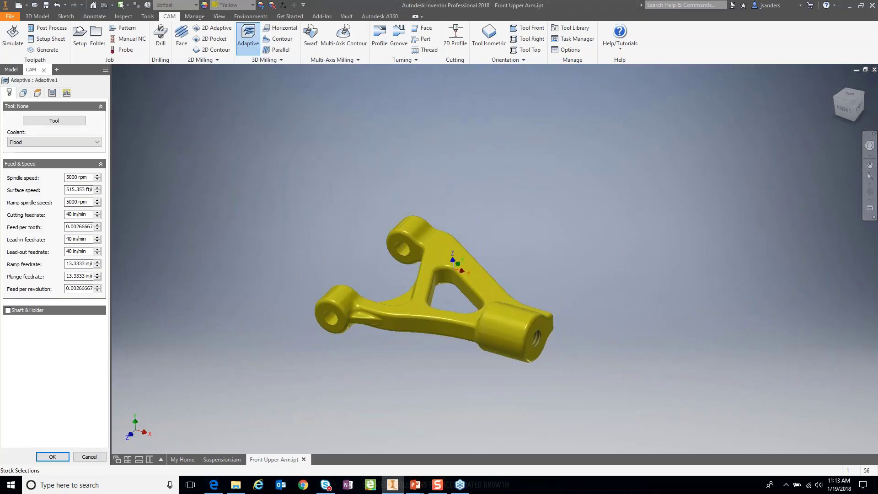
click(40, 120)
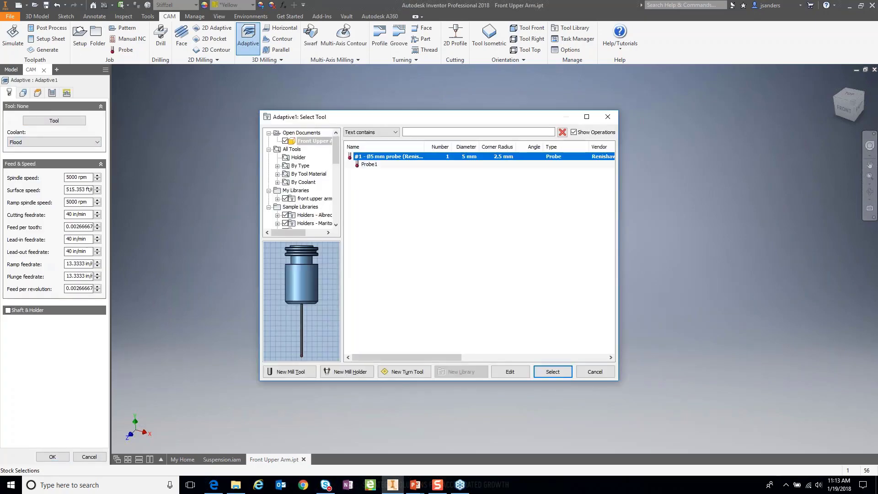
click(315, 199)
click(387, 165)
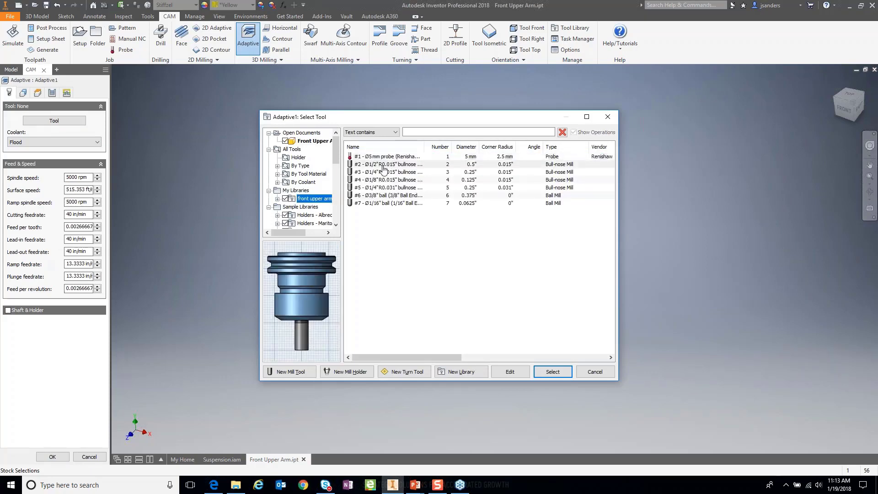
click(548, 374)
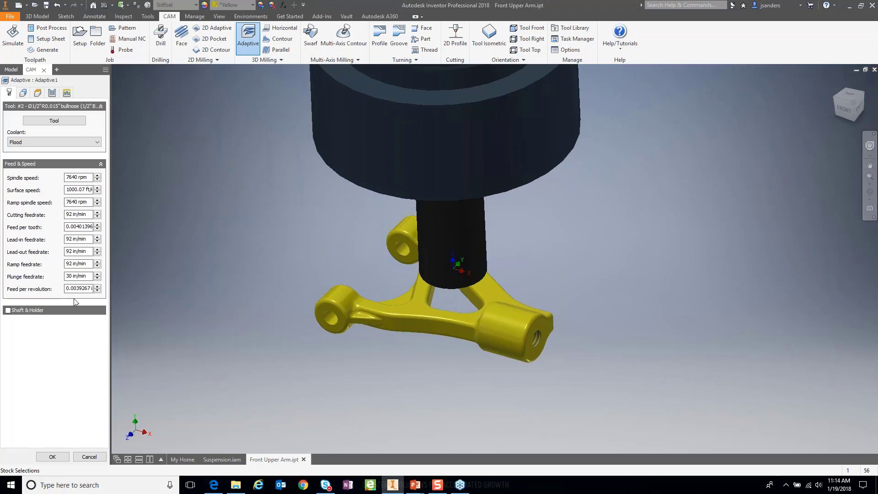
Step: Turn off rest machining in the adaptive operation's geometry settings
click(22, 93)
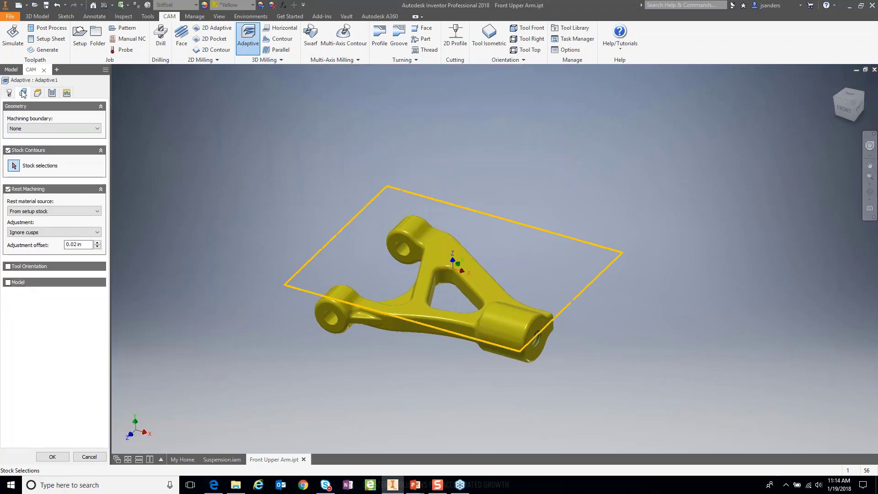
mouse_move(60, 131)
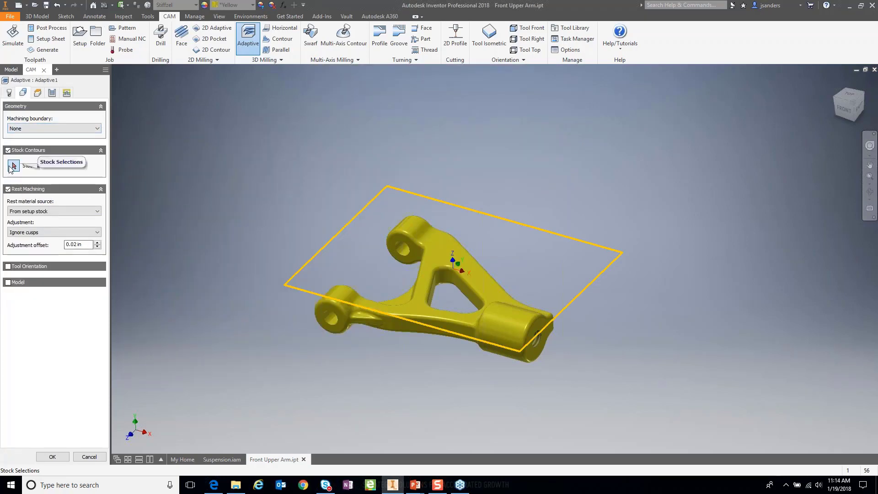
click(8, 189)
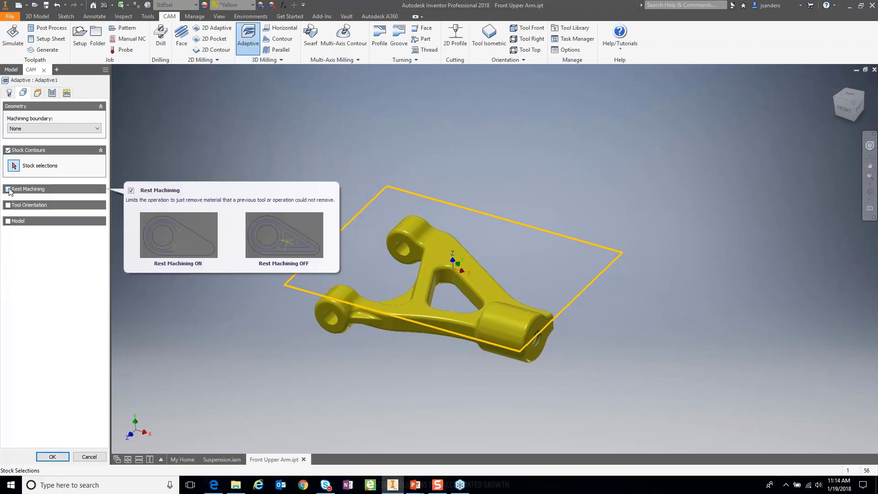
Step: Set the adaptive operation's clearance height offset to 1 in above the retract height
click(38, 93)
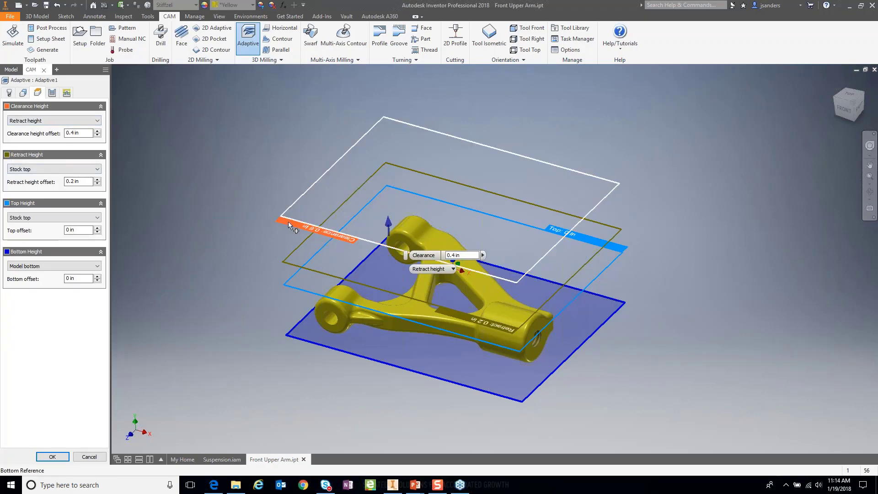
drag(288, 221, 292, 174)
click(365, 206)
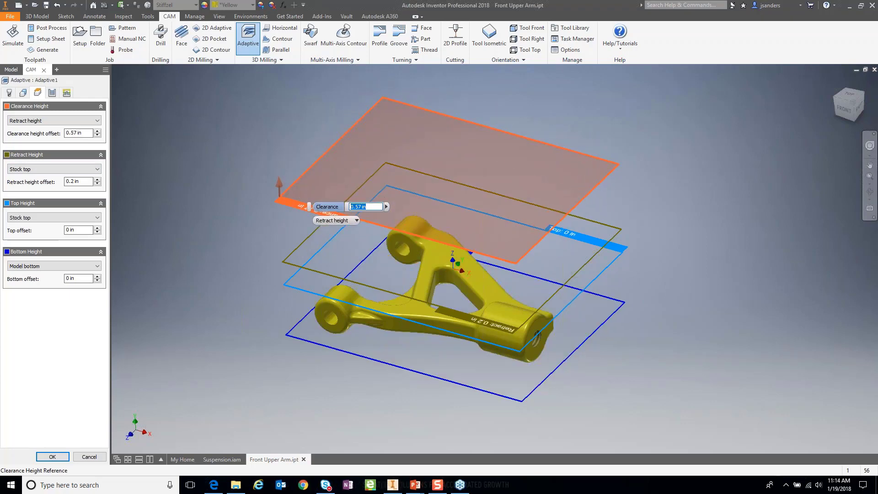
text(1)
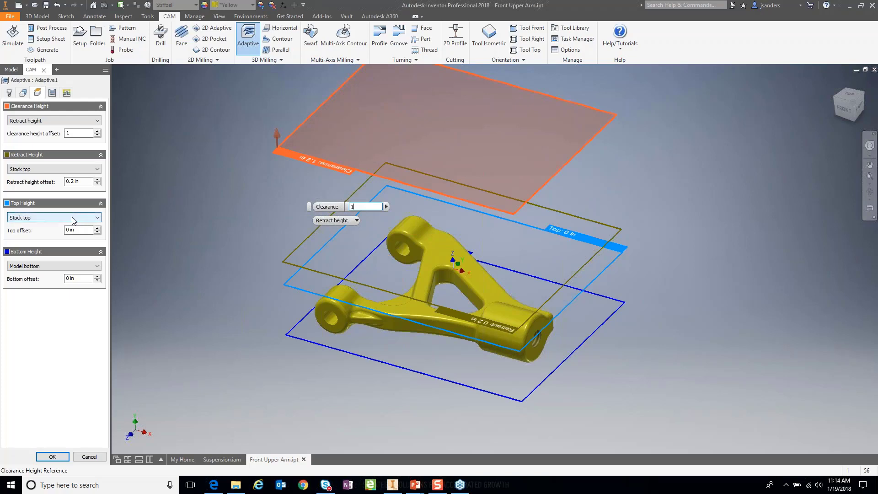
Step: Reference the bottom height to a selection on the flat underside of the arm's web, with an offset of -0.1 in
mouse_move(73, 220)
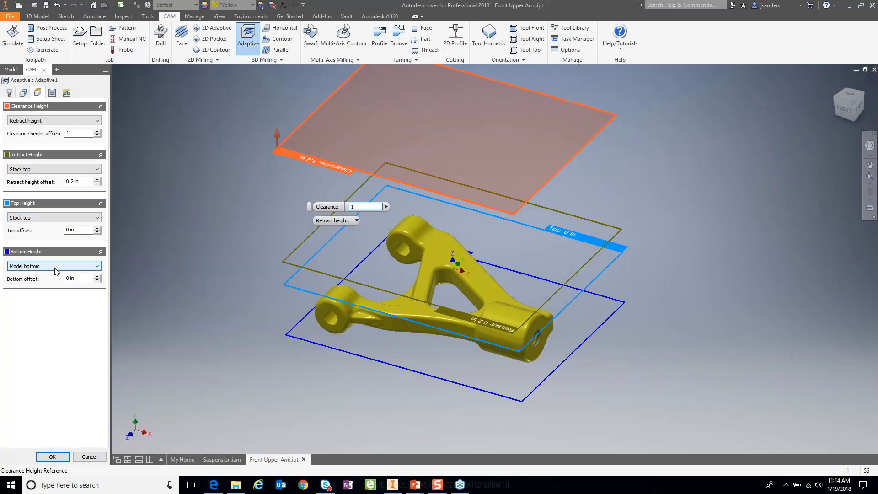
mouse_move(55, 269)
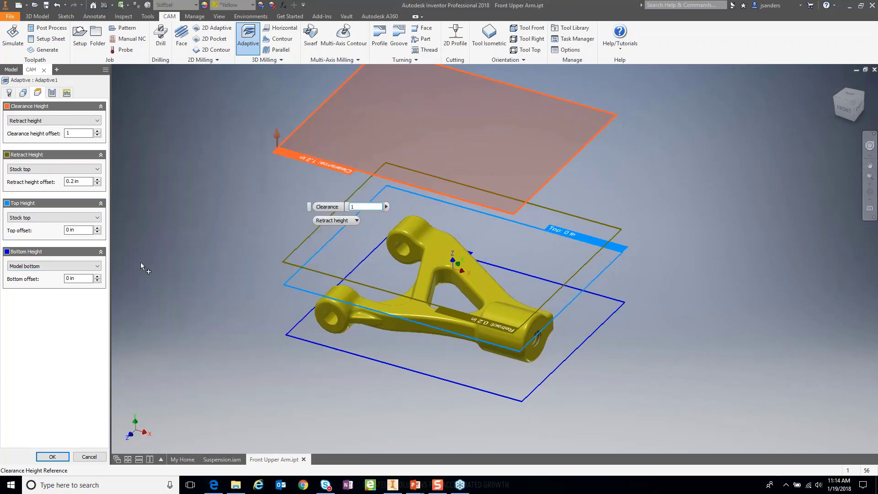
click(64, 271)
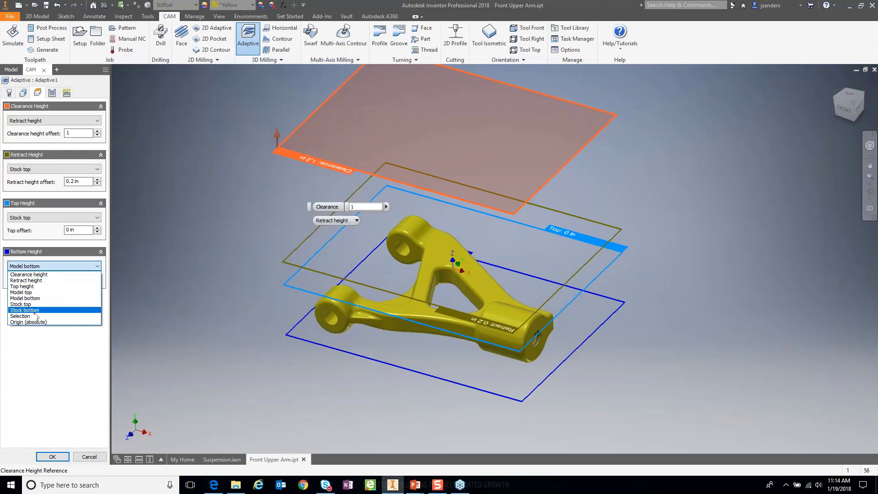
click(36, 320)
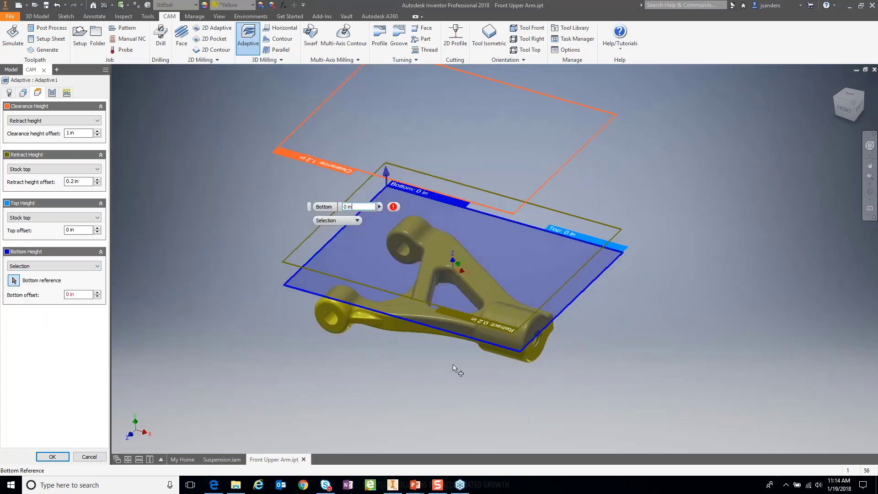
shift+middle_drag(453, 368, 471, 323)
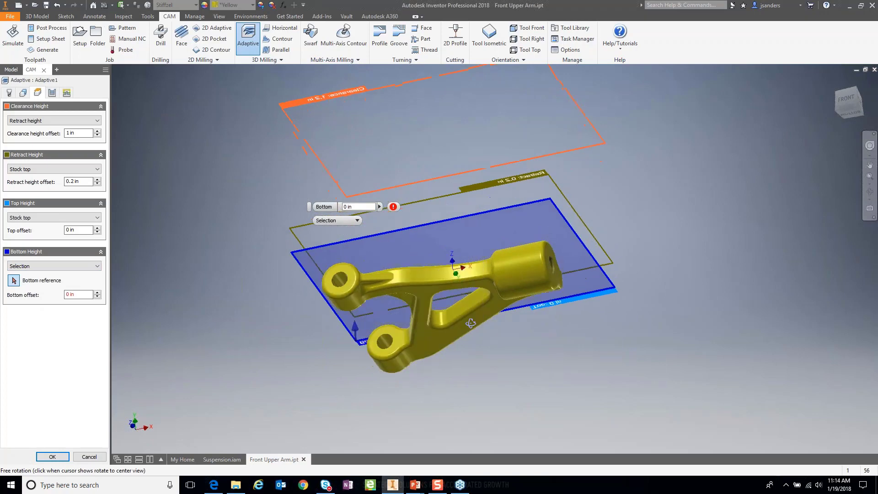
click(422, 290)
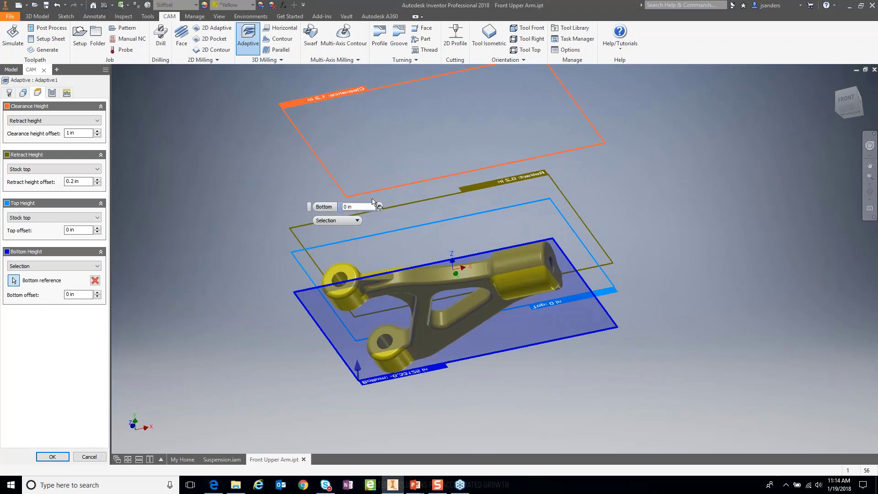
click(354, 206)
text(-0.1)
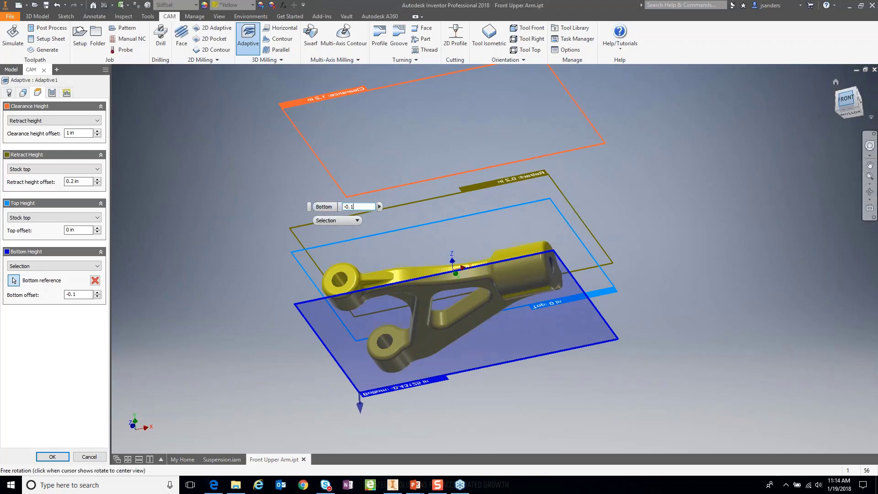
click(845, 98)
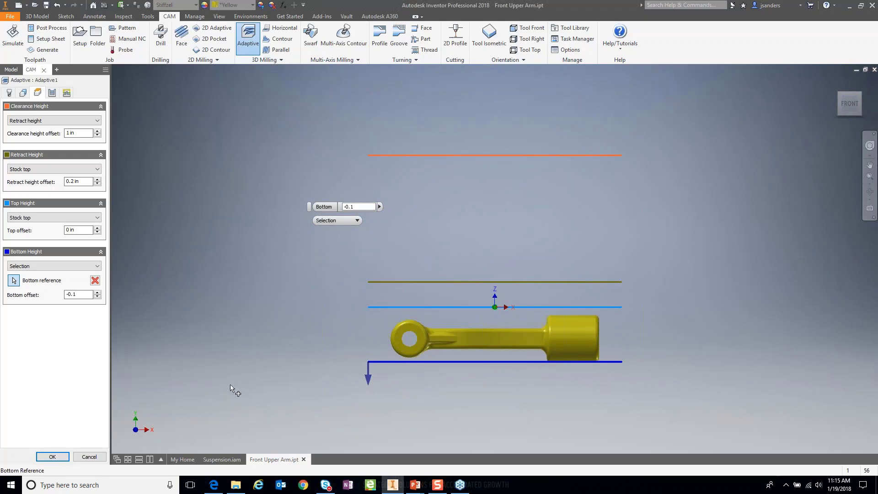
Step: Set the adaptive operation's maximum roughing stepdown to 0.75 in
click(52, 92)
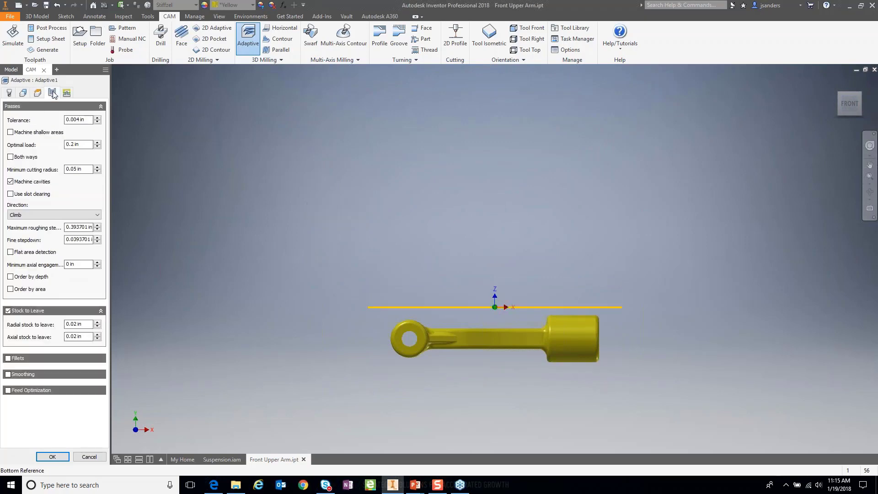
double_click(72, 230)
text(0.75)
Step: Set the retraction policy to Minimum retraction and generate the adaptive toolpath
click(67, 93)
click(29, 130)
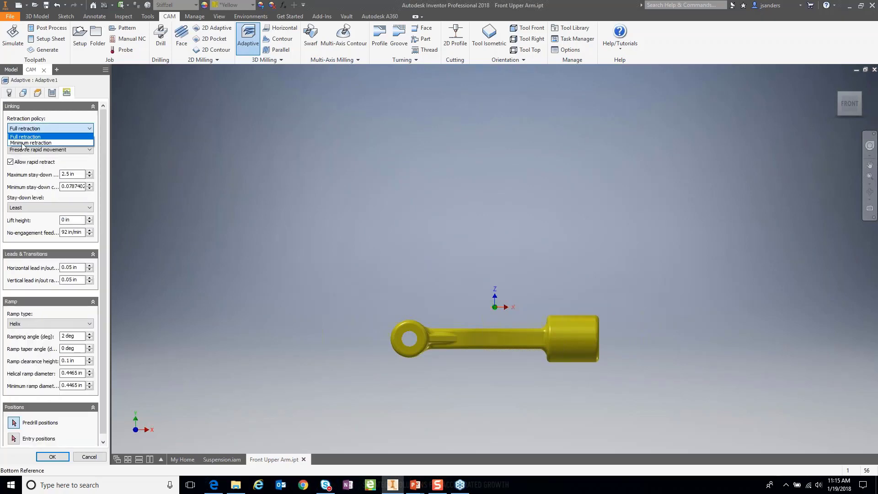
click(21, 143)
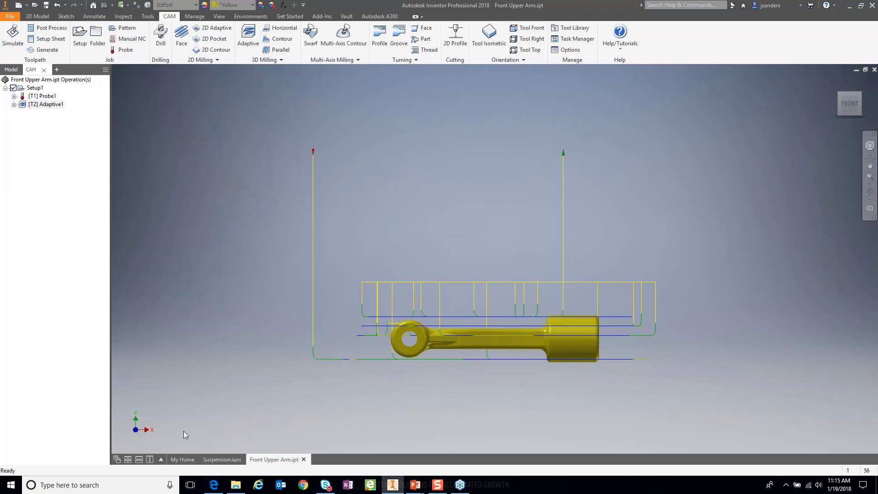
shift+middle_drag(567, 254, 503, 311)
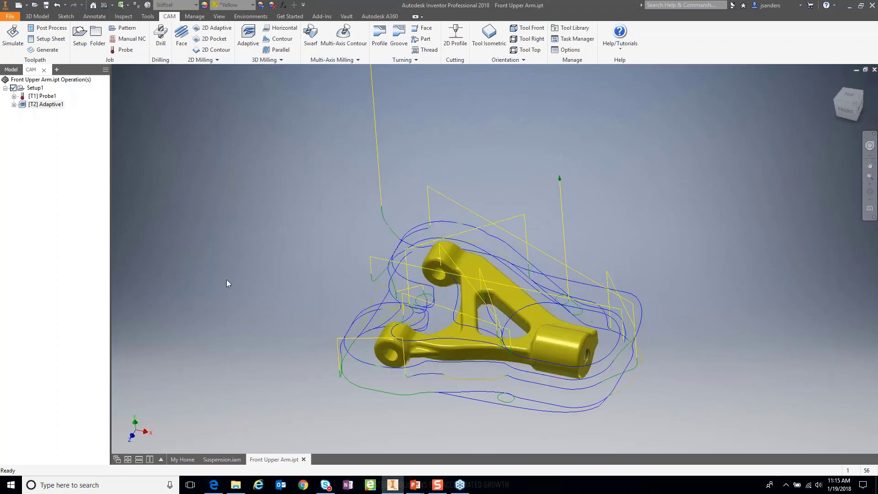
Step: Simulate all operations of Setup1, starting playback at a reduced speed
right_click(33, 89)
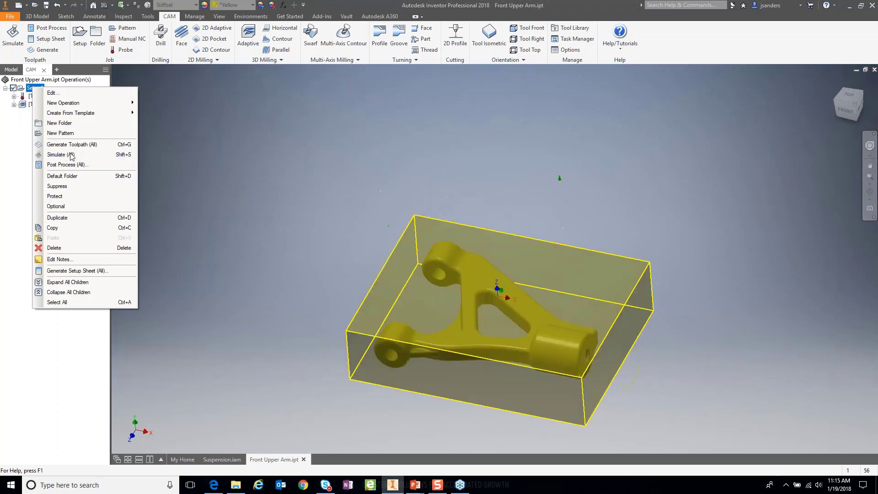
click(71, 155)
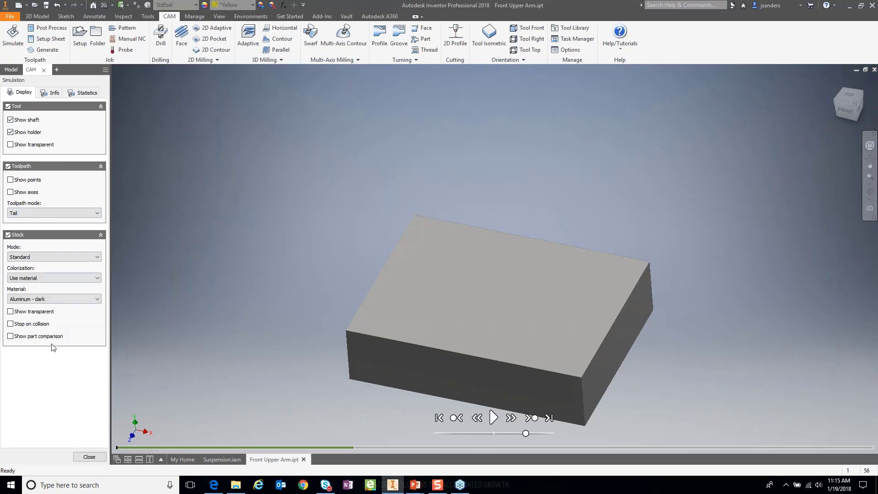
middle_drag(560, 318, 530, 281)
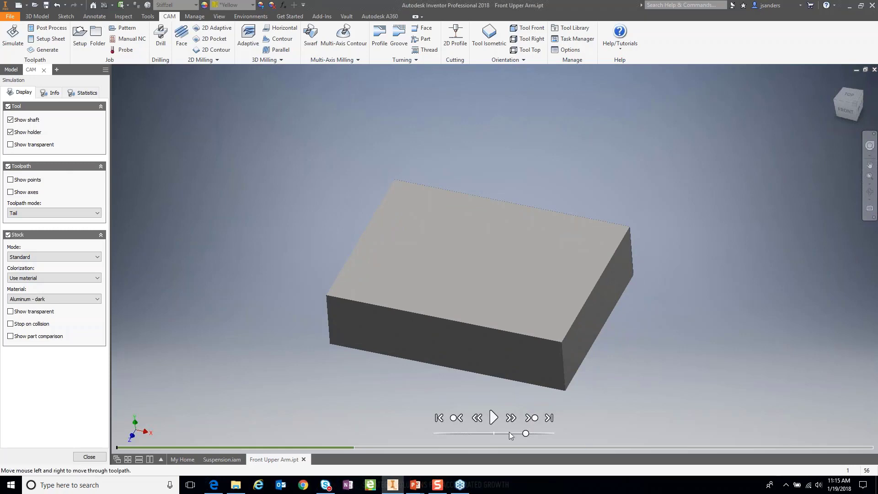
drag(525, 434, 504, 436)
click(493, 417)
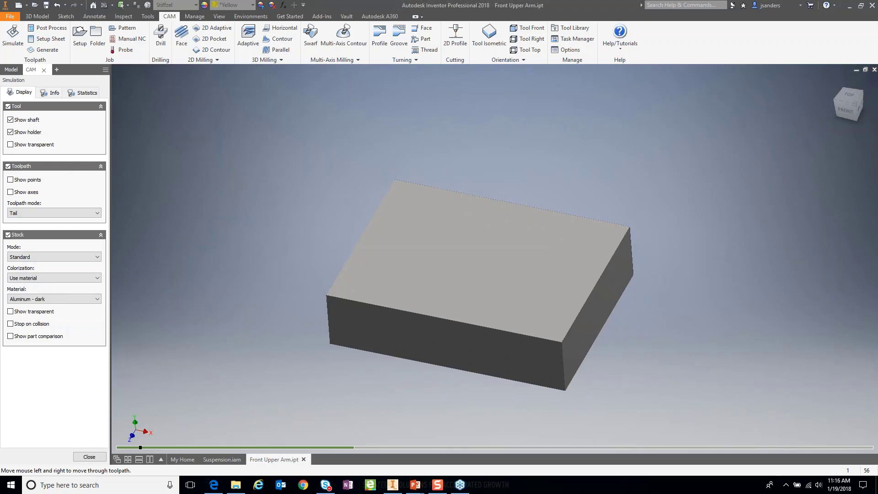
Step: Speed up the simulation playback through the probing moves and slow it down for the adaptive roughing
mouse_move(454, 425)
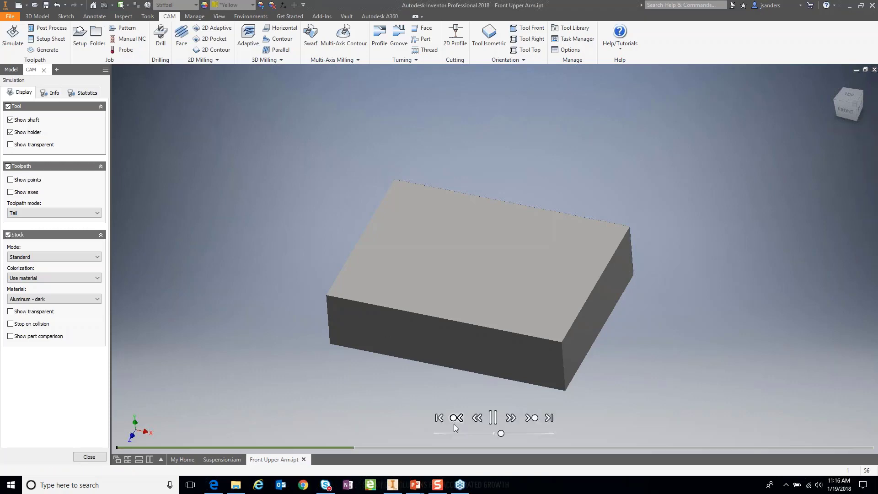
mouse_move(500, 433)
mouse_down()
mouse_move(534, 435)
mouse_move(521, 437)
mouse_up()
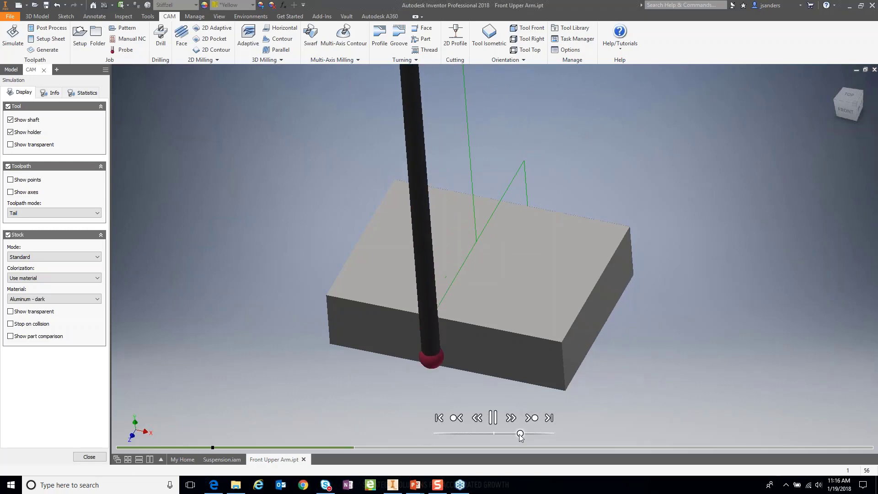
drag(521, 437, 533, 435)
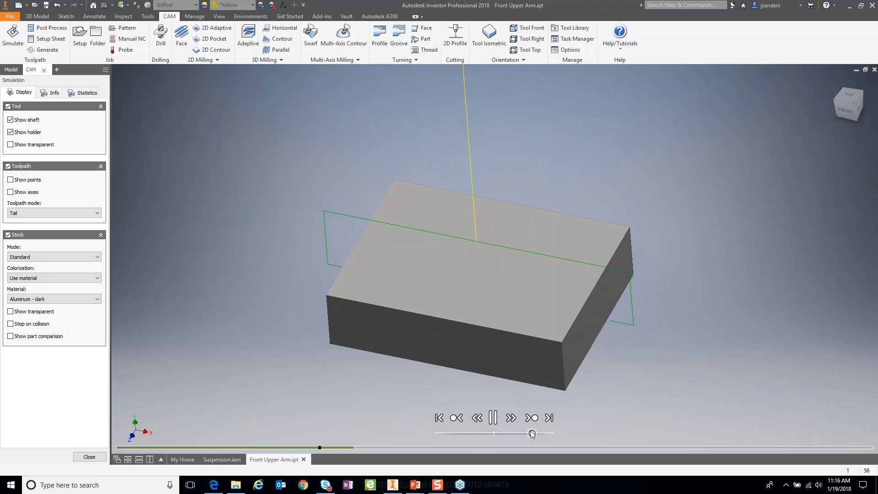
drag(532, 434, 537, 434)
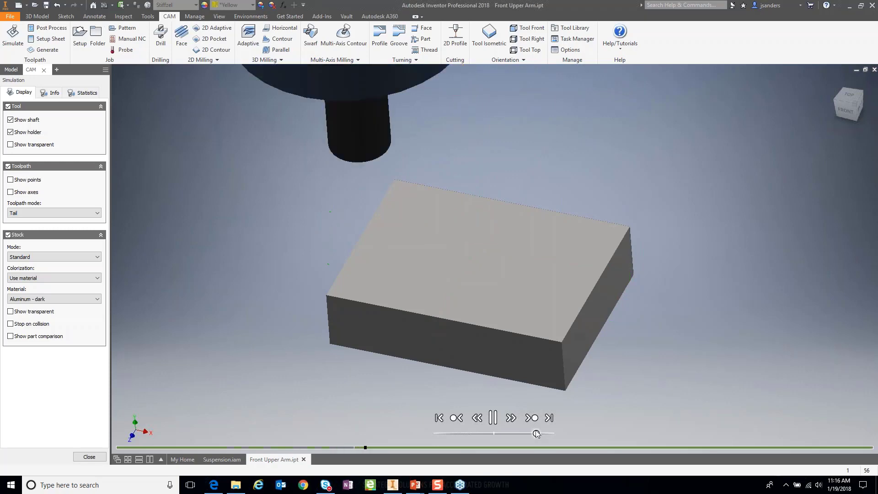
drag(537, 433, 520, 433)
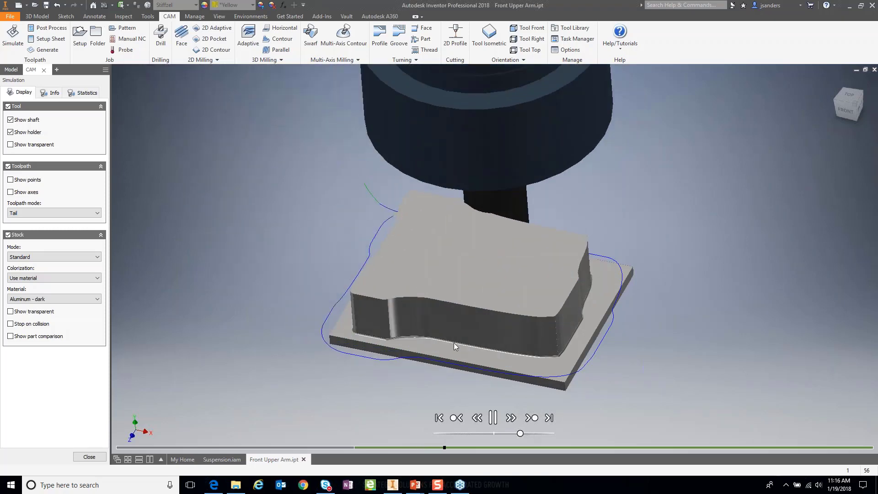
Step: Inspect the stock during adaptive roughing, run the playback faster to the end, and close the simulation
shift+middle_drag(443, 334, 463, 319)
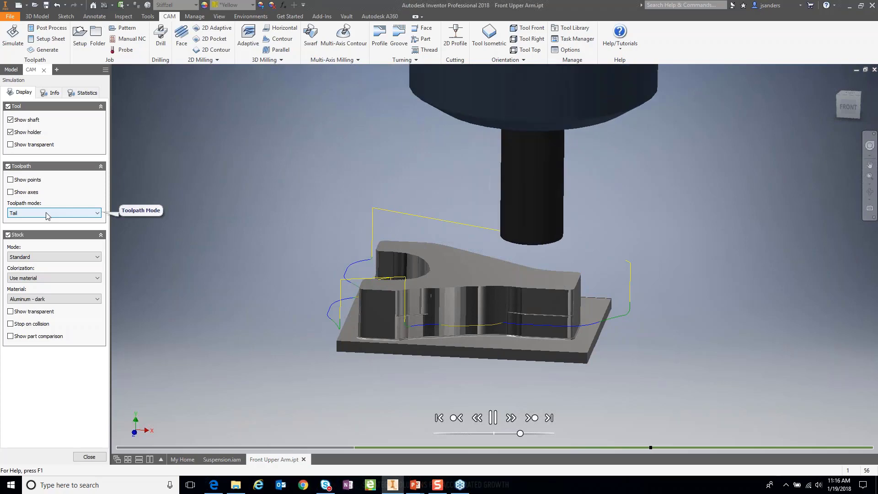
scroll(534, 215, up, 3)
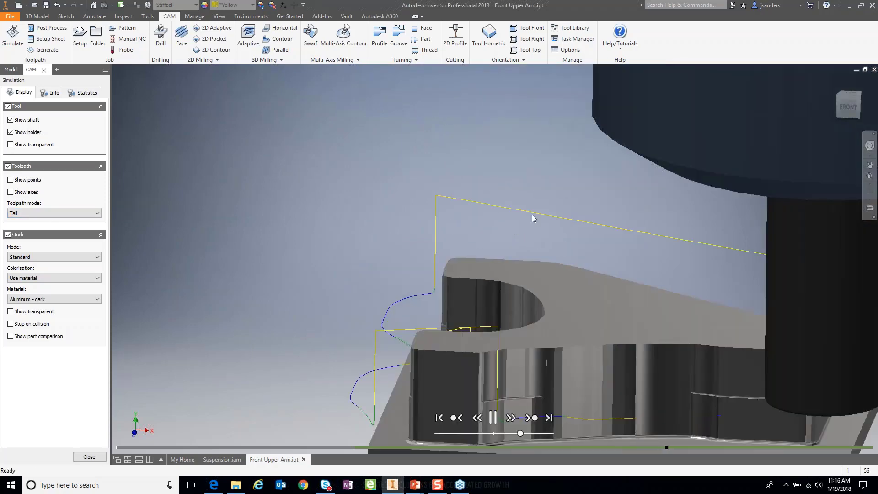
scroll(556, 230, down, 3)
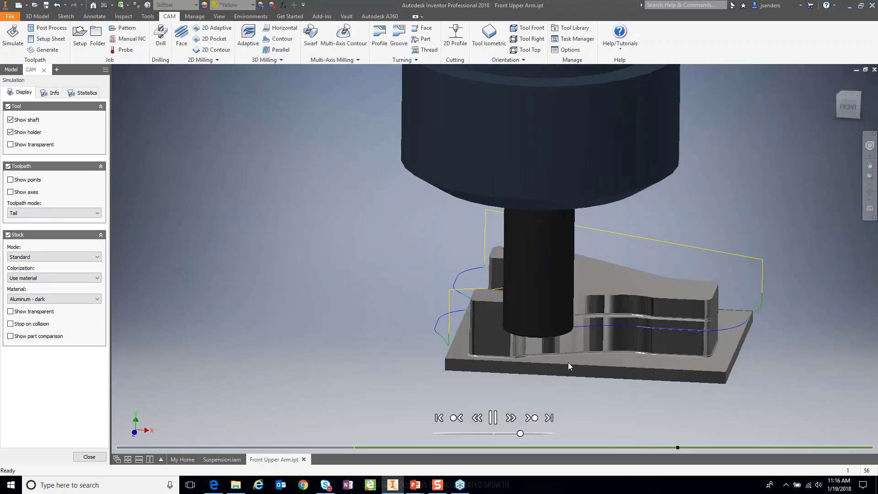
drag(520, 434, 538, 434)
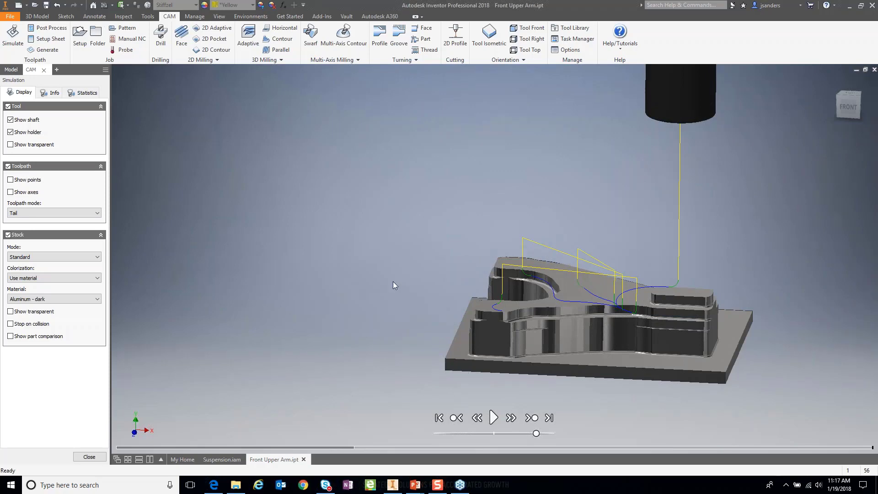
shift+middle_drag(414, 262, 471, 223)
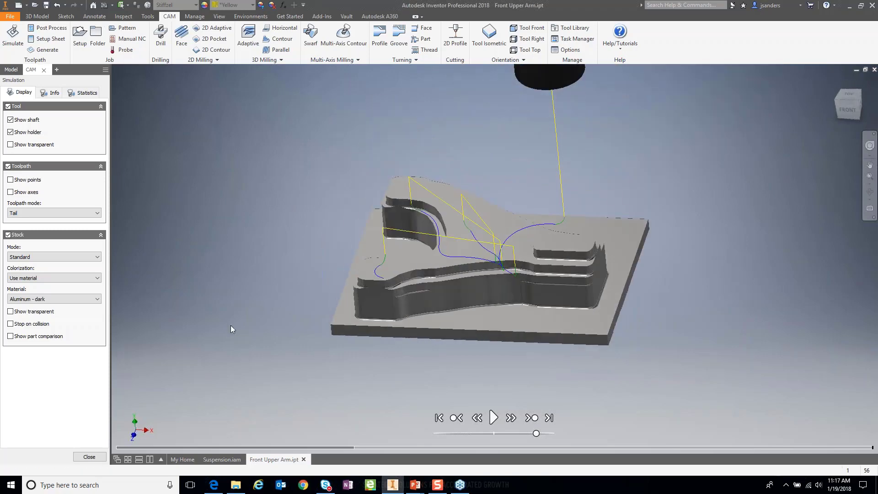
click(89, 458)
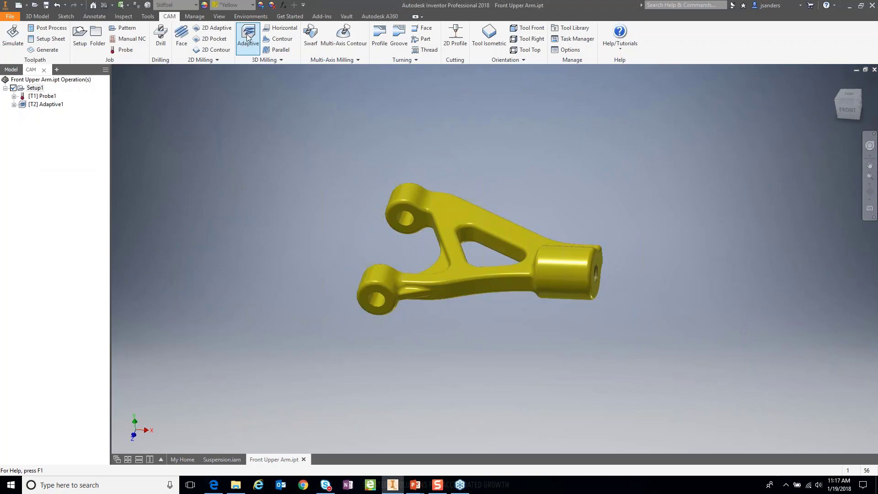
Step: Copy the Adaptive1 operation and paste the duplicate into Setup1
click(32, 105)
right_click(31, 108)
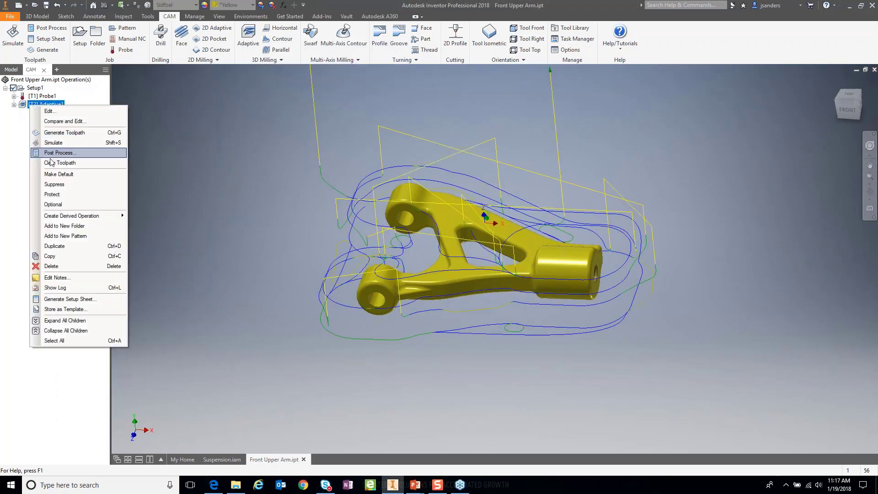
click(55, 256)
right_click(32, 133)
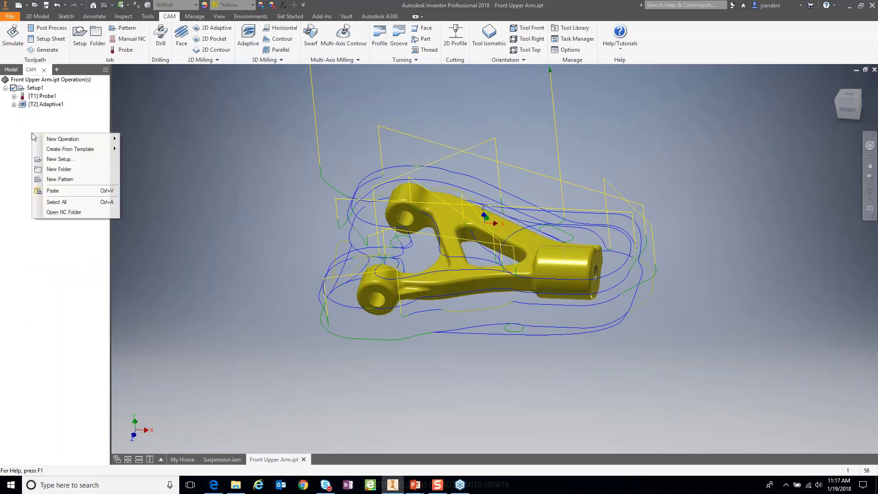
click(48, 192)
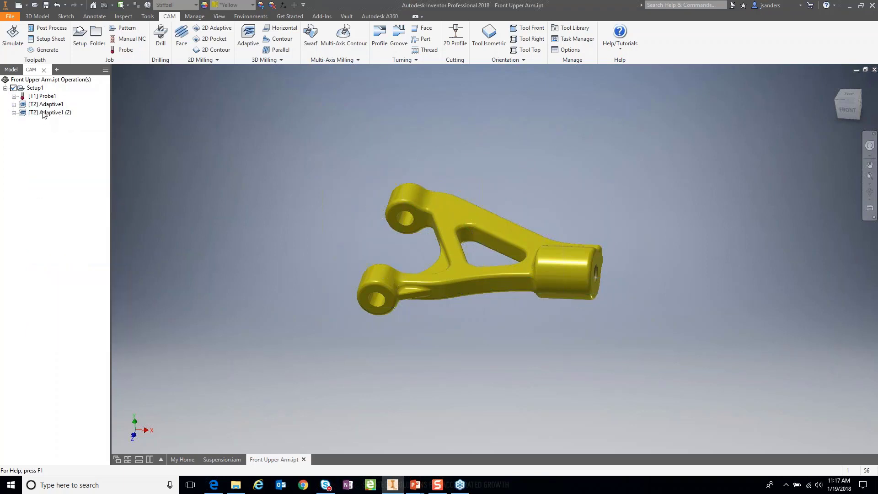
Step: Edit the copied adaptive operation to use tool #3, the 1/4" R0.015" bullnose mill from the front upper arm library
click(43, 114)
right_click(44, 114)
click(61, 121)
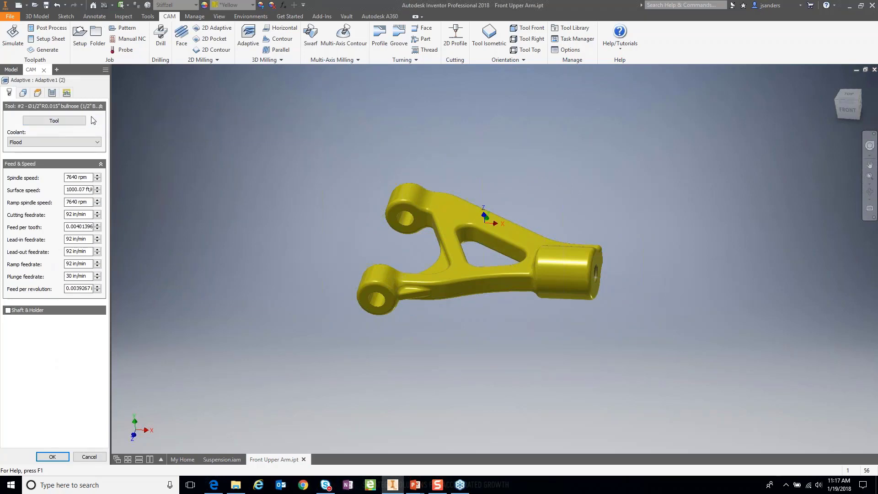
click(62, 121)
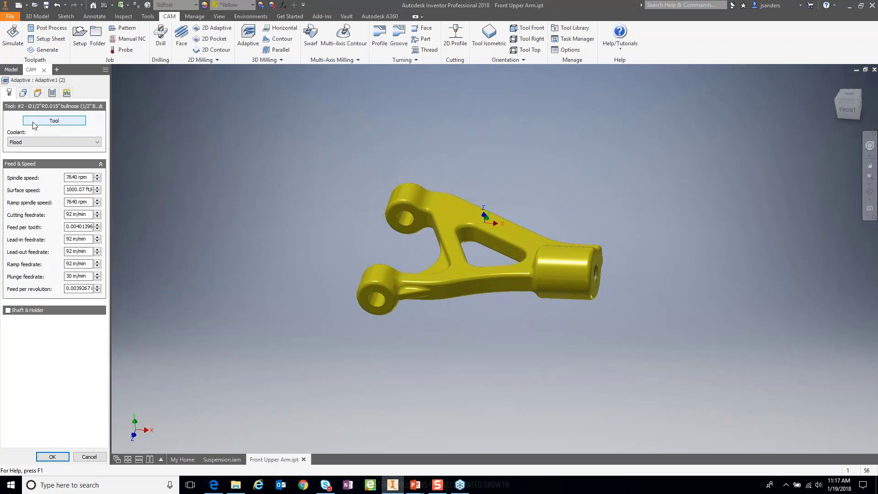
click(55, 121)
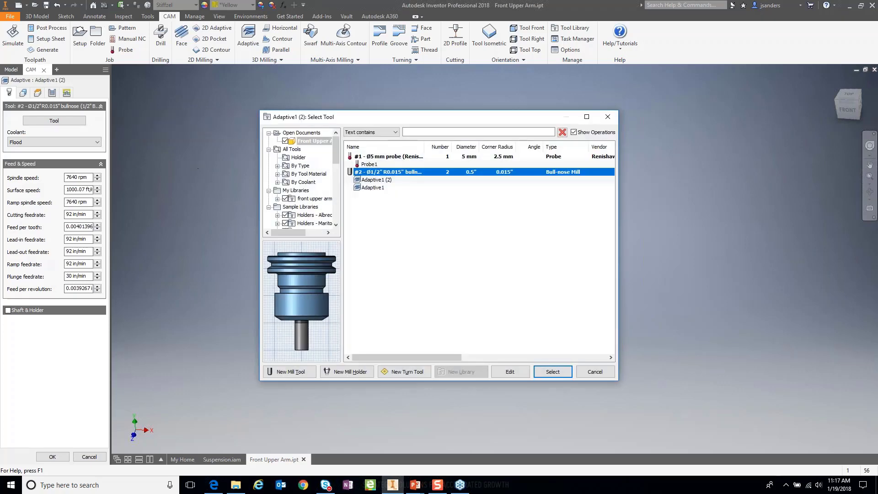
click(309, 198)
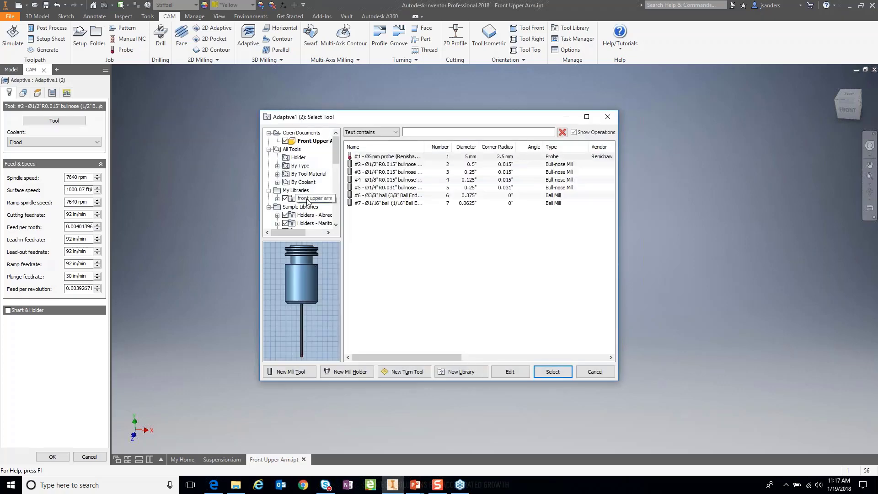
click(375, 172)
click(553, 372)
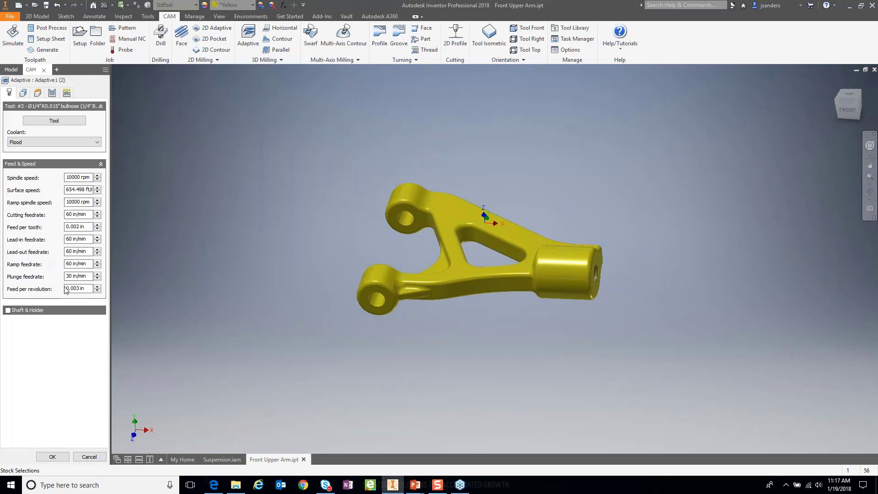
Step: Enable rest machining from previous operations for the copied adaptive operation and check its heights
click(23, 92)
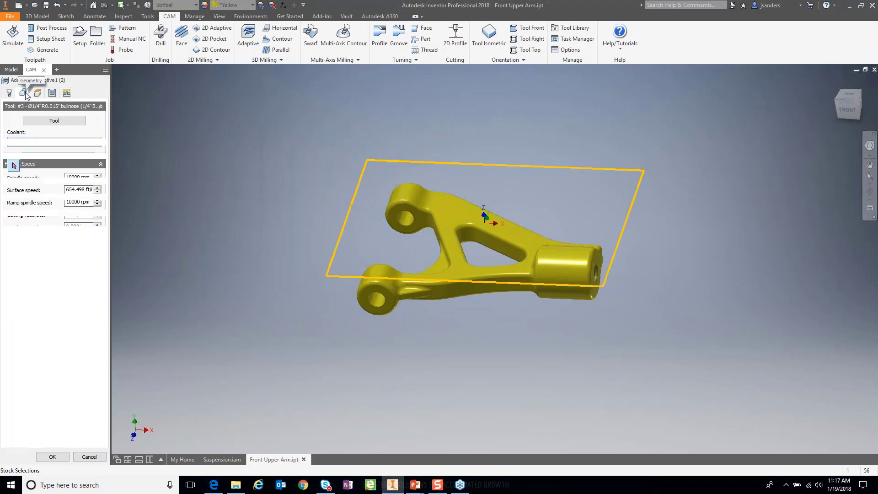
click(8, 189)
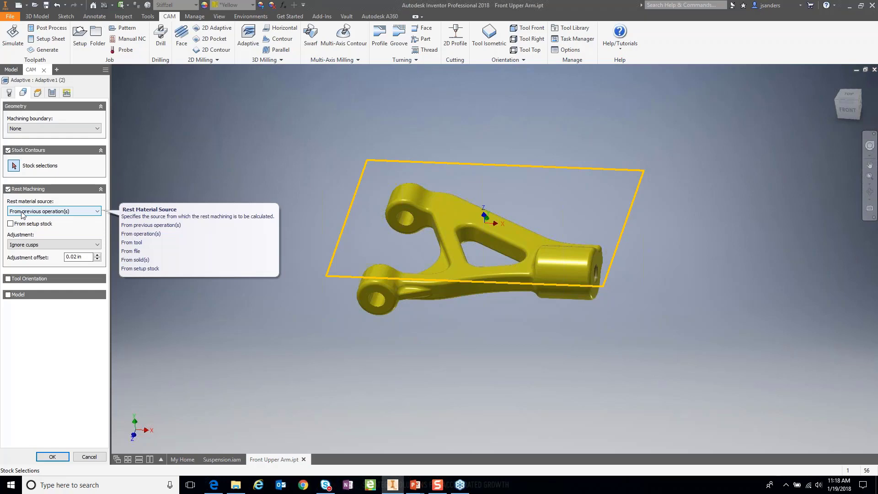
click(38, 92)
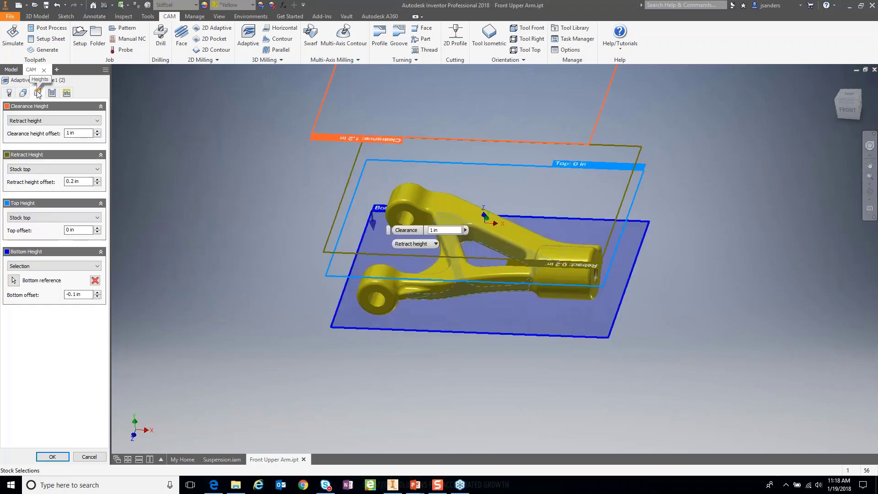
Step: Reduce the copied adaptive operation's maximum roughing stepdown and generate its toolpath
click(52, 92)
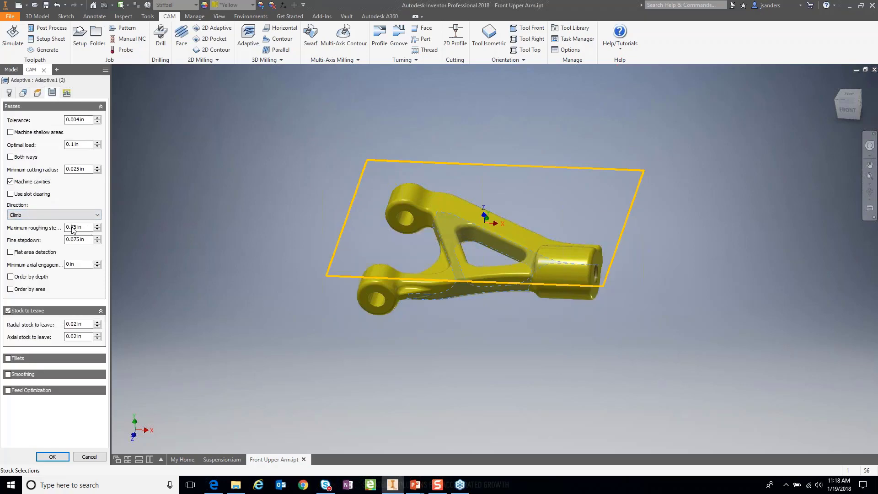
mouse_move(74, 230)
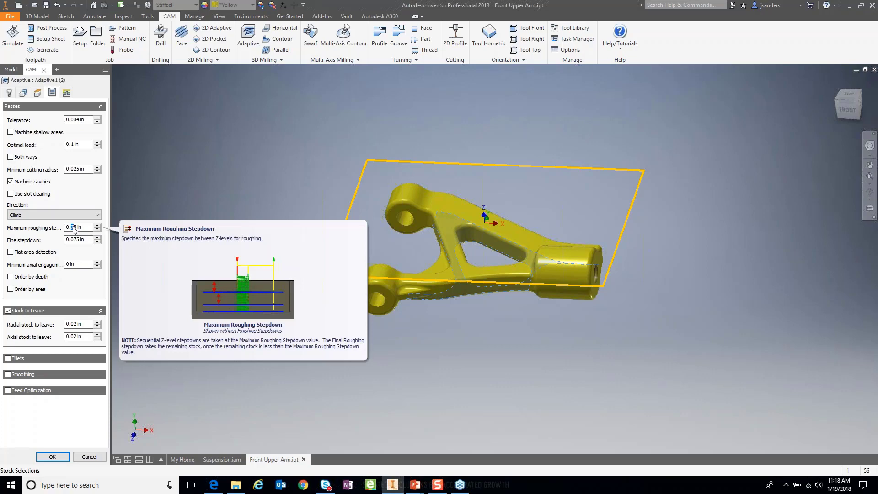
text(5)
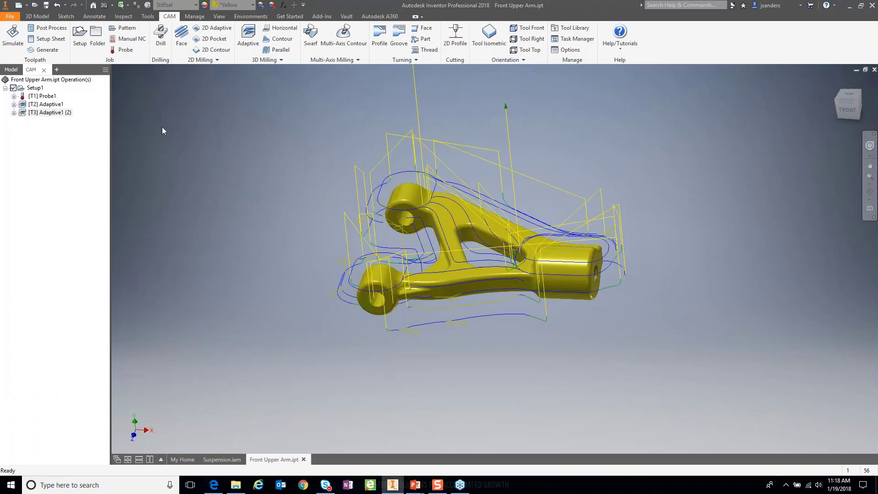
Step: Simulate all operations of Setup1 and skip ahead to the start of the second adaptive operation
click(52, 114)
right_click(33, 88)
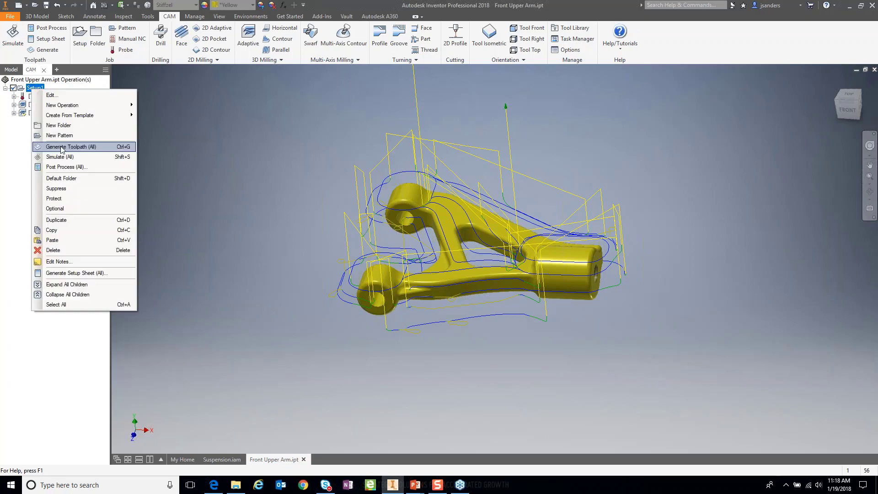
click(62, 158)
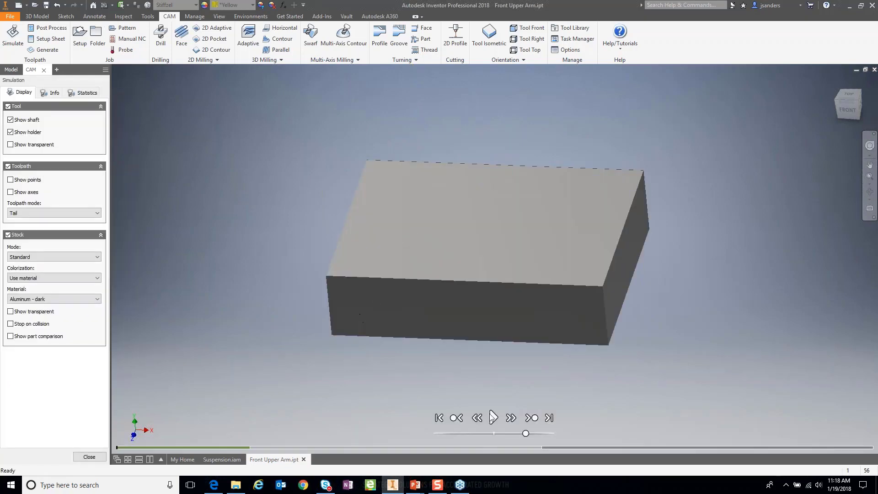
click(533, 420)
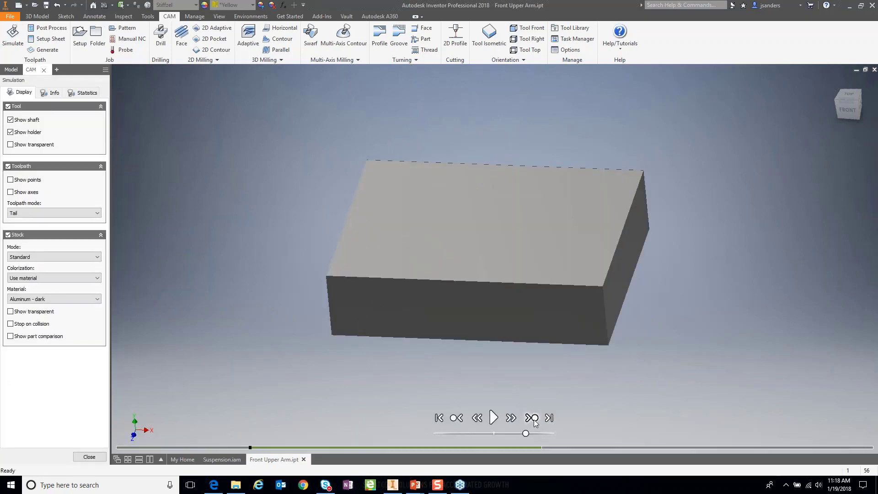
click(533, 419)
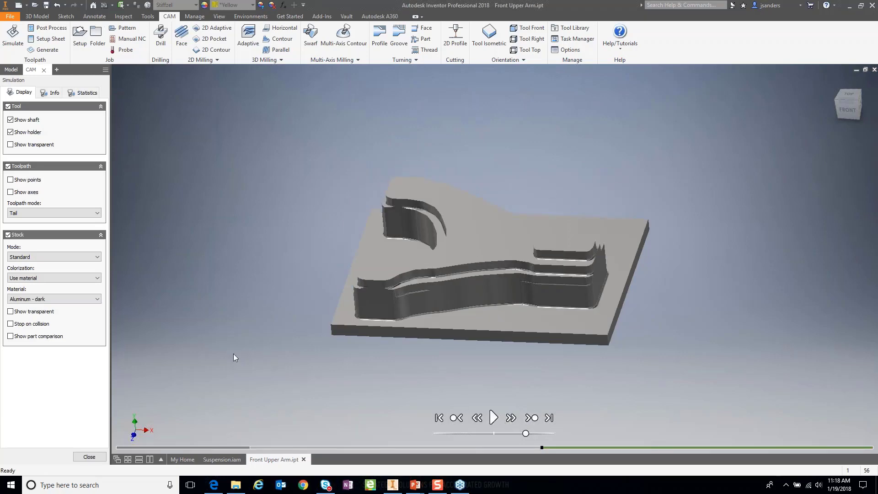
Step: Set the simulated stock's colorization to Tool
click(24, 278)
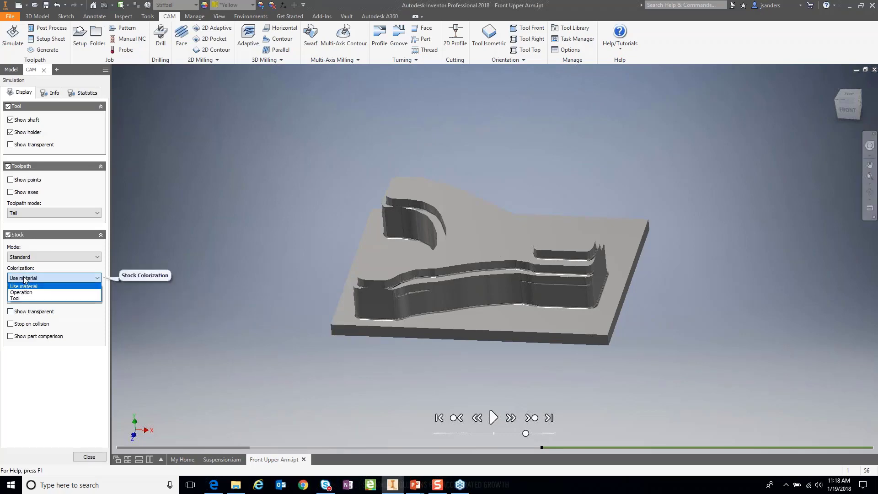
click(18, 301)
key(Down)
key(Down)
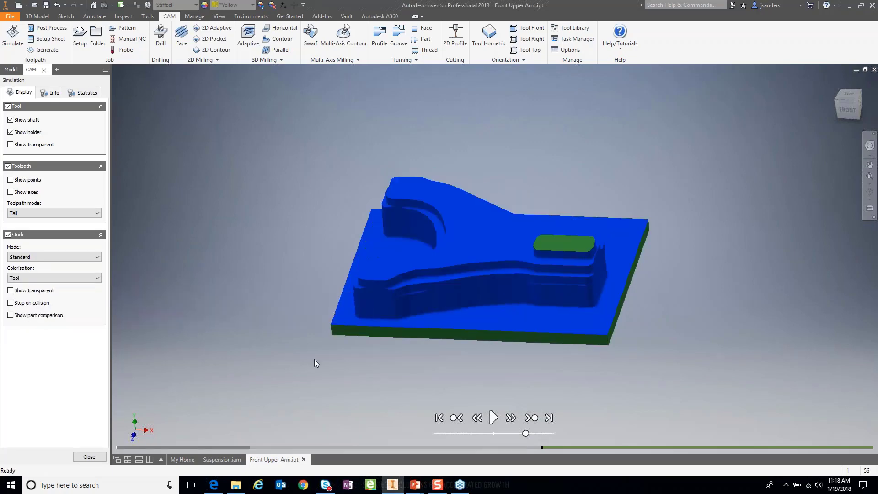
Step: Play the second adaptive operation to its end at a faster speed with the holder hidden, and show the stock transparent
click(491, 414)
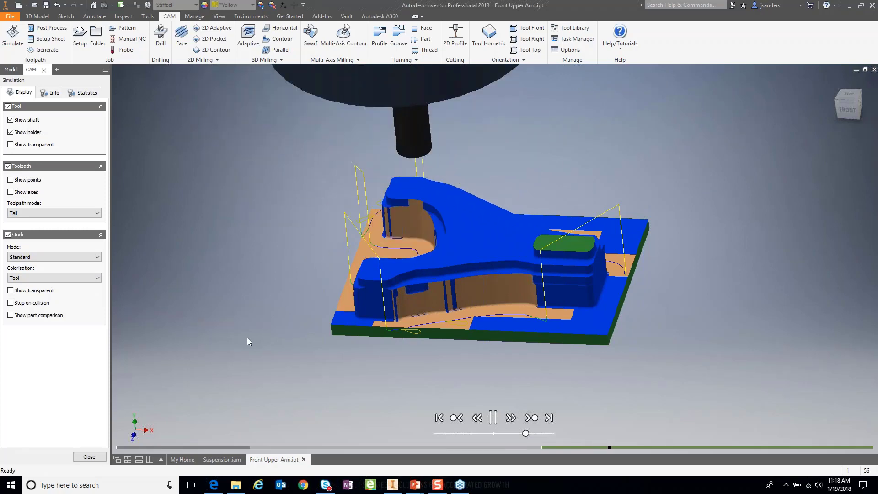
click(24, 132)
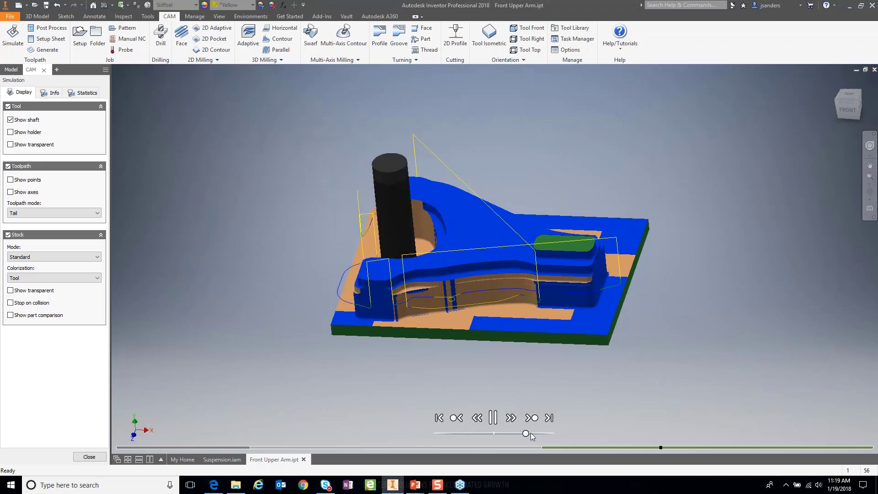
drag(525, 433, 536, 434)
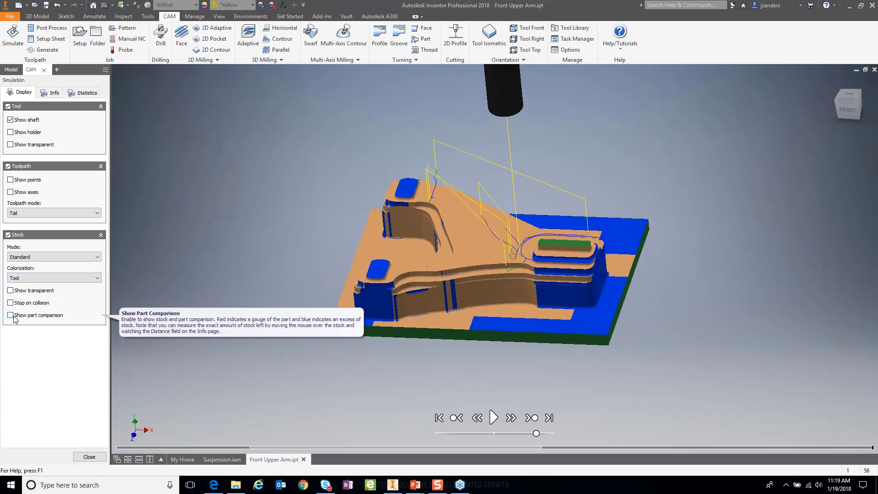
click(11, 290)
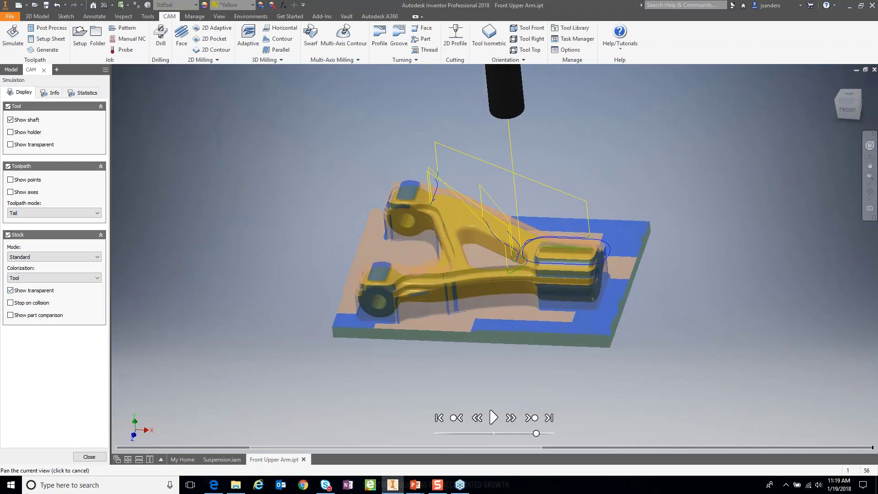
Step: Close the simulation and start a 2D Adaptive operation with the edge loop of the arm's triangular opening as the pocket selection
middle_drag(477, 254, 489, 272)
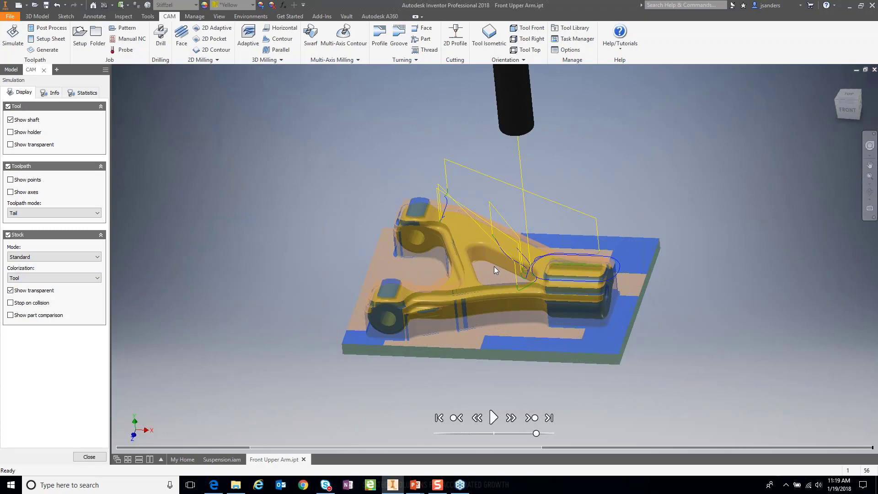
click(89, 457)
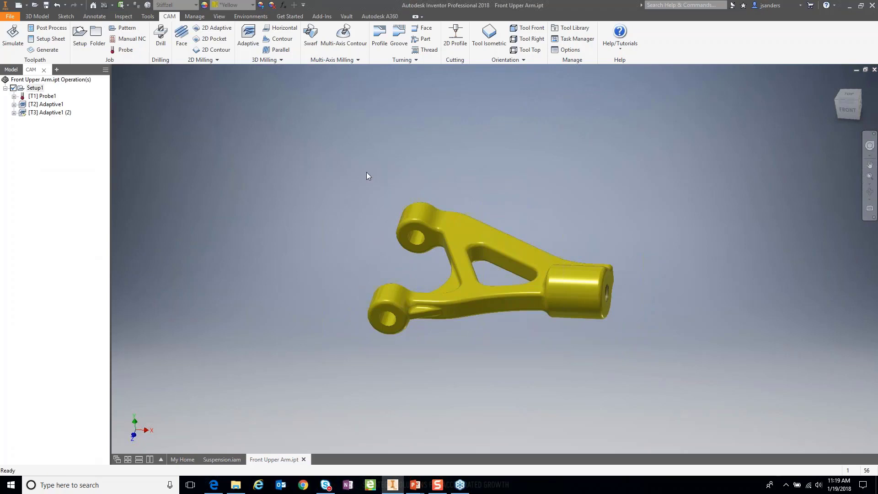
middle_drag(398, 177, 342, 136)
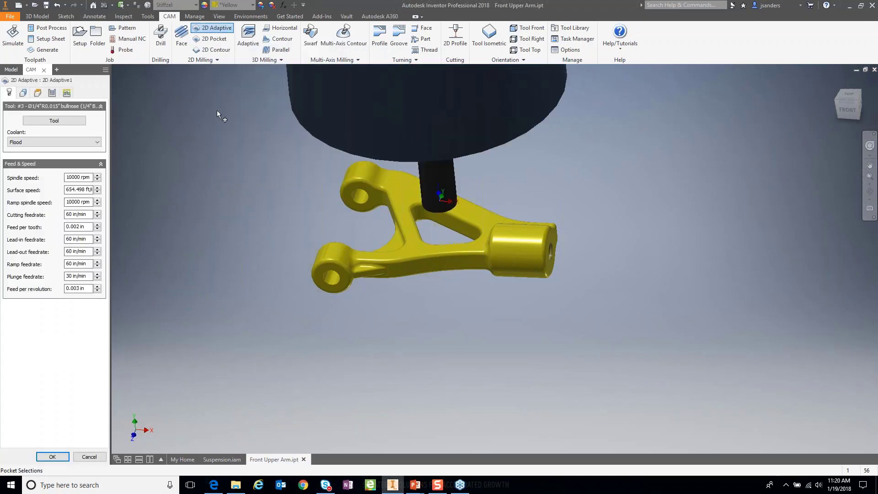
click(434, 214)
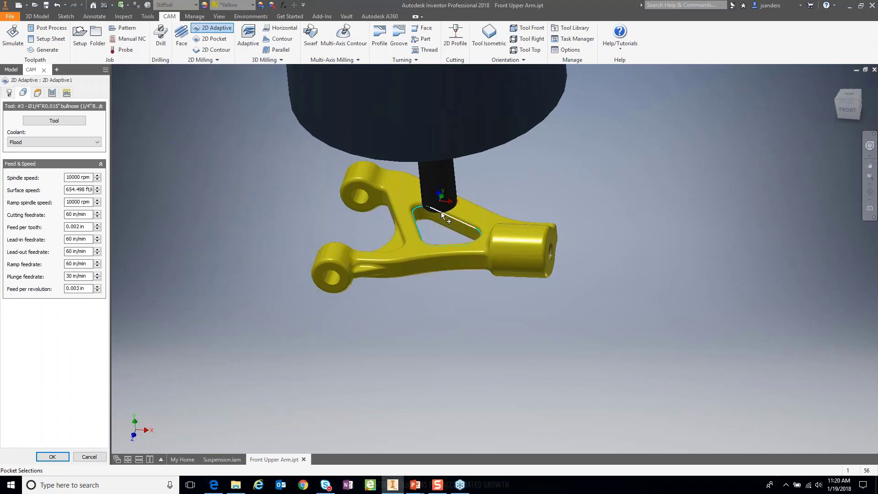
click(23, 93)
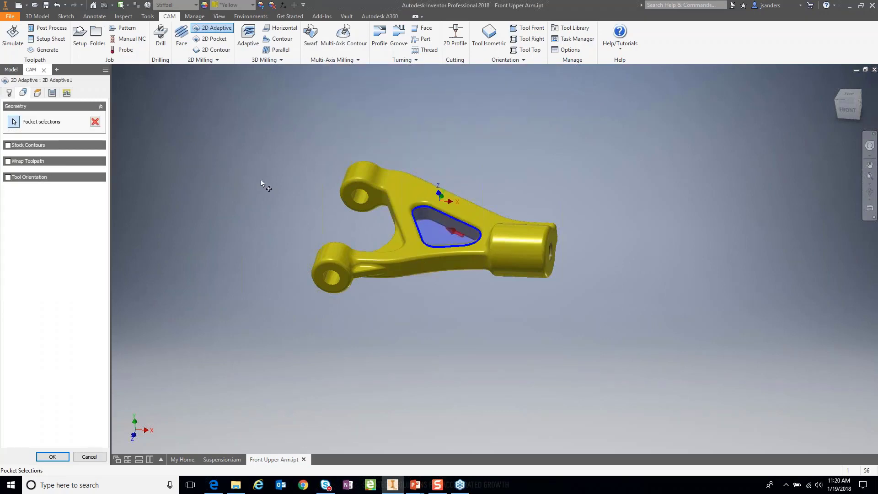
Step: Assign tool #4, the 1/8" R0.015" bullnose mill from the front upper arm library, to the 2D Adaptive operation
click(9, 92)
click(51, 121)
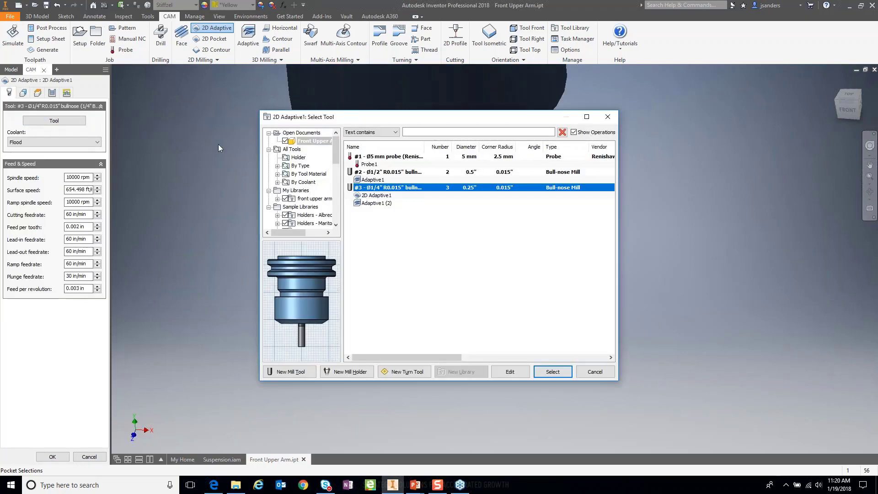
click(305, 199)
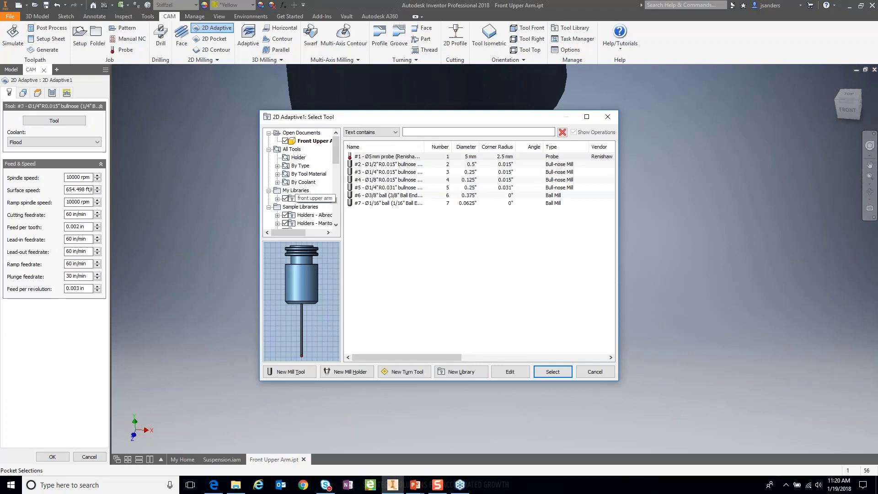
click(380, 180)
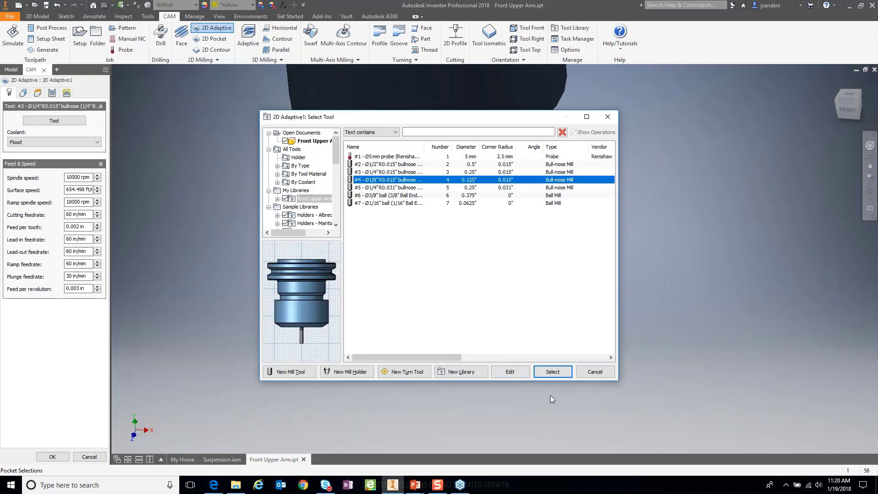
click(552, 372)
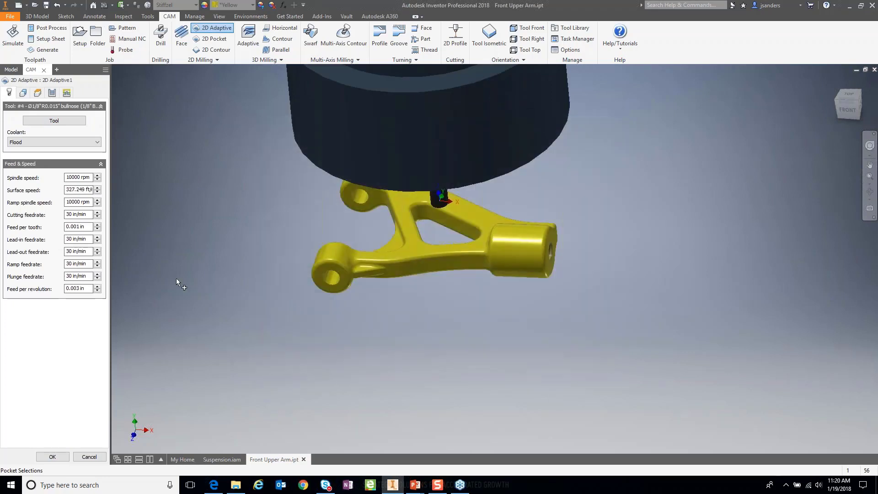
Step: Set the operation's top height to Selection, referencing the arm's flat upper face
click(37, 93)
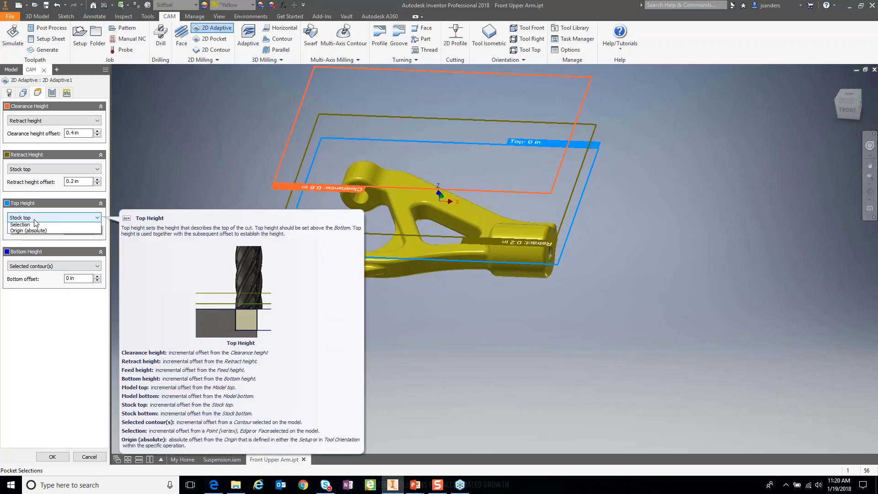
click(34, 220)
click(27, 275)
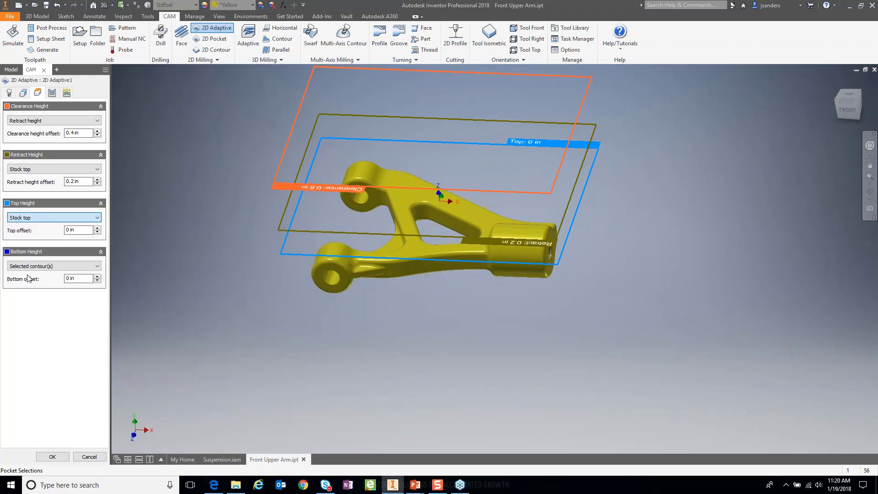
click(406, 193)
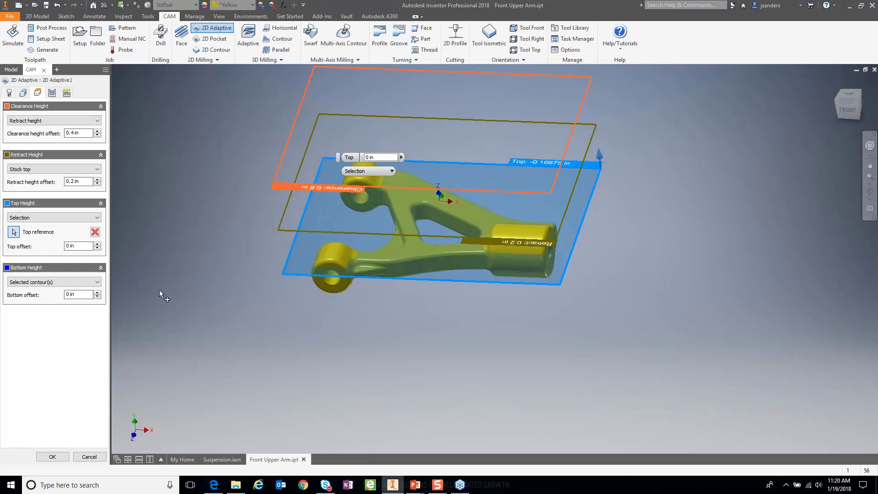
Step: Set the bottom height to Selection, referencing the flat face on the arm's underside
click(25, 284)
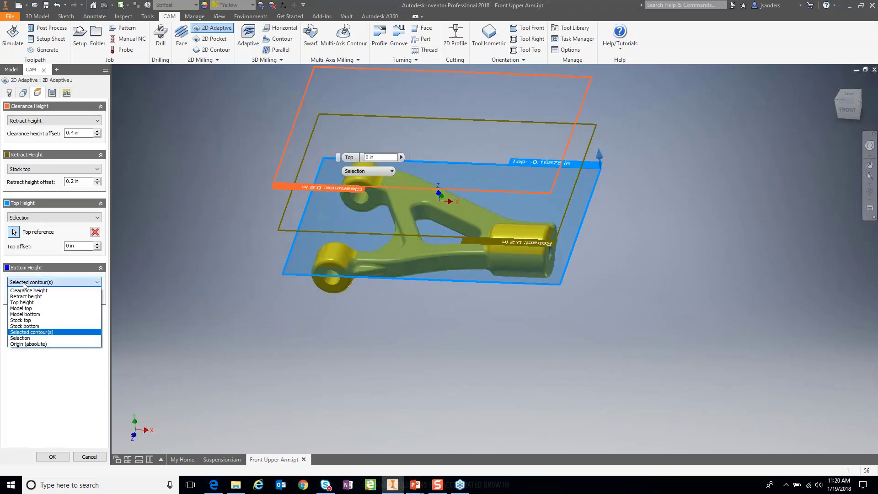
click(21, 338)
key(F5)
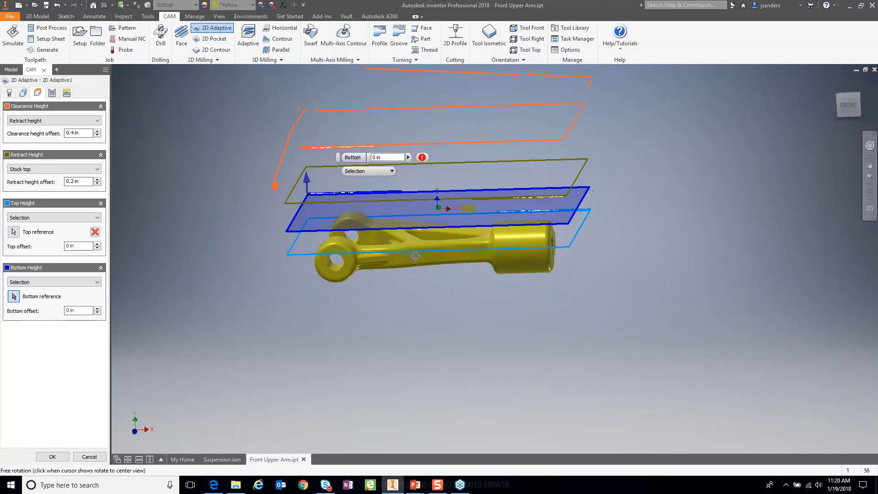
click(390, 276)
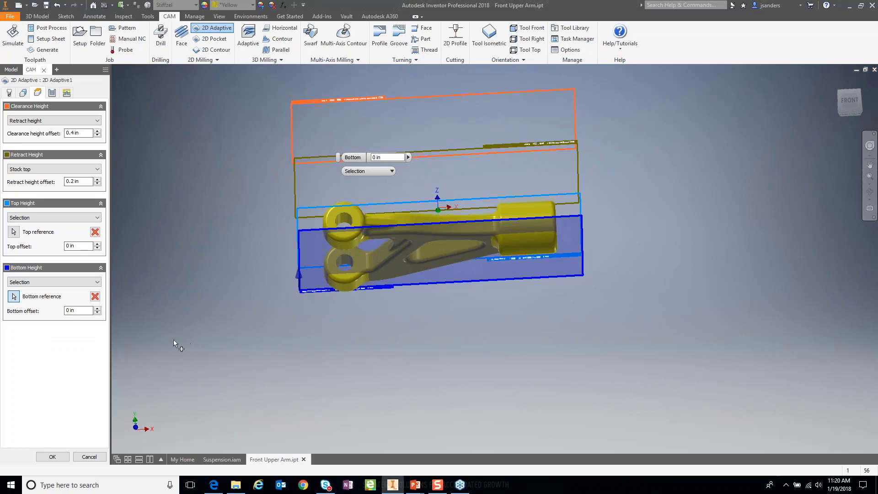
Step: Set the top height offset to -0.05 in
drag(388, 158, 367, 157)
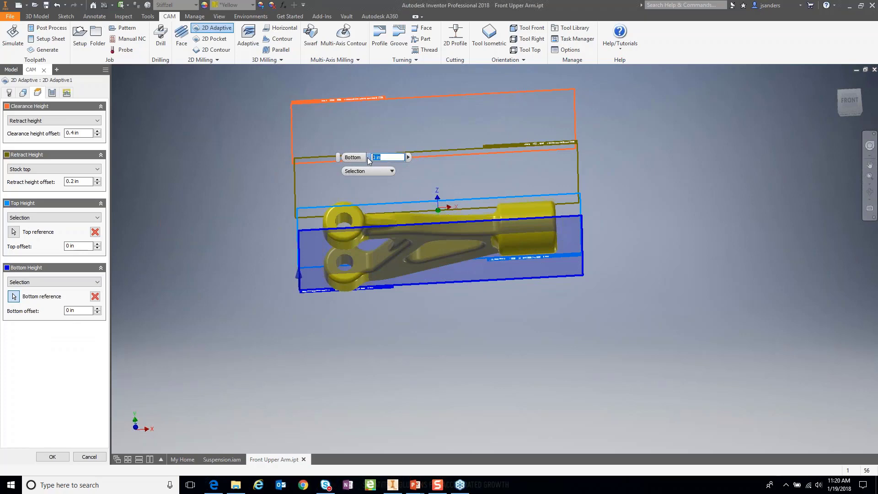
text(0)
key(Tab)
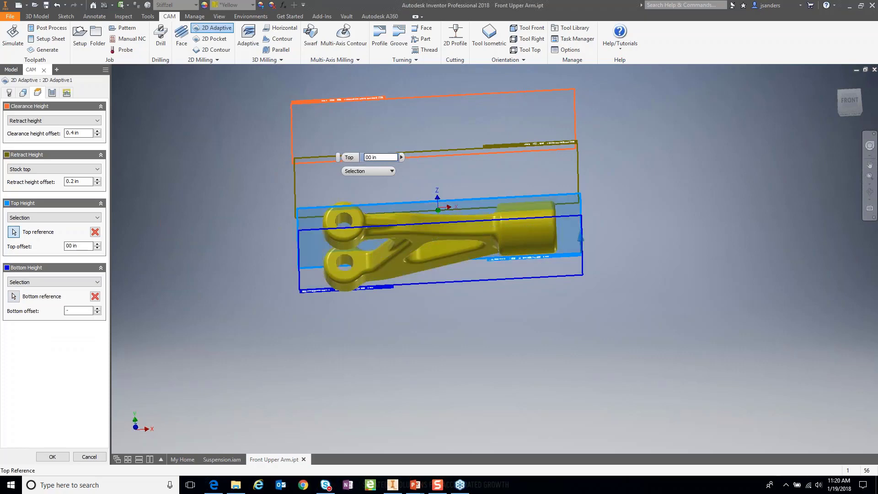
text(.05)
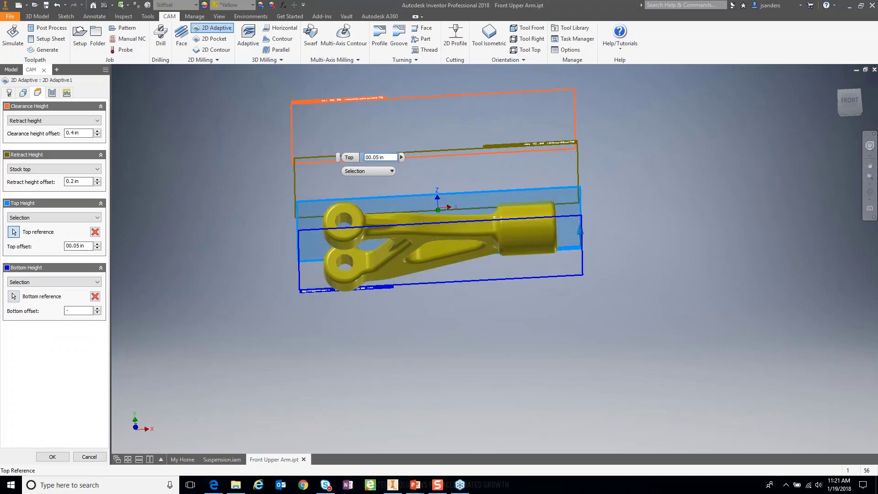
drag(369, 158, 366, 158)
text(-)
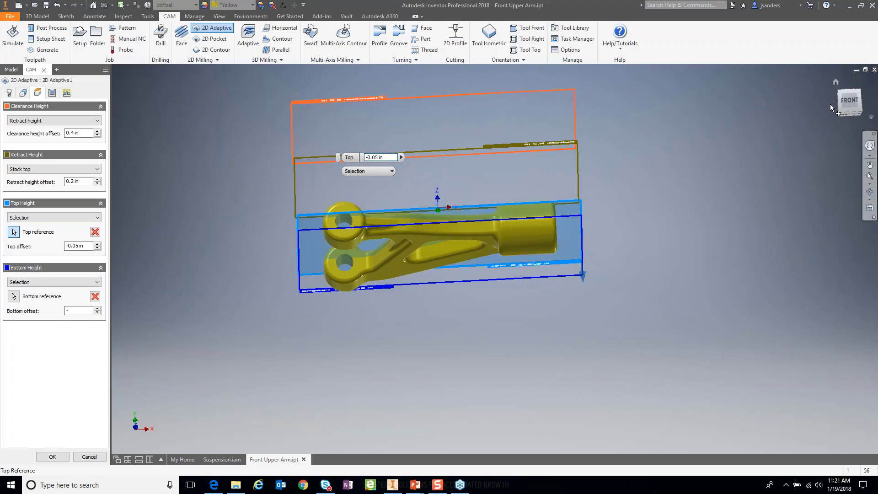
Step: In the front view, set the top offset to 0 in and the bottom offset to -0.05 in
click(847, 101)
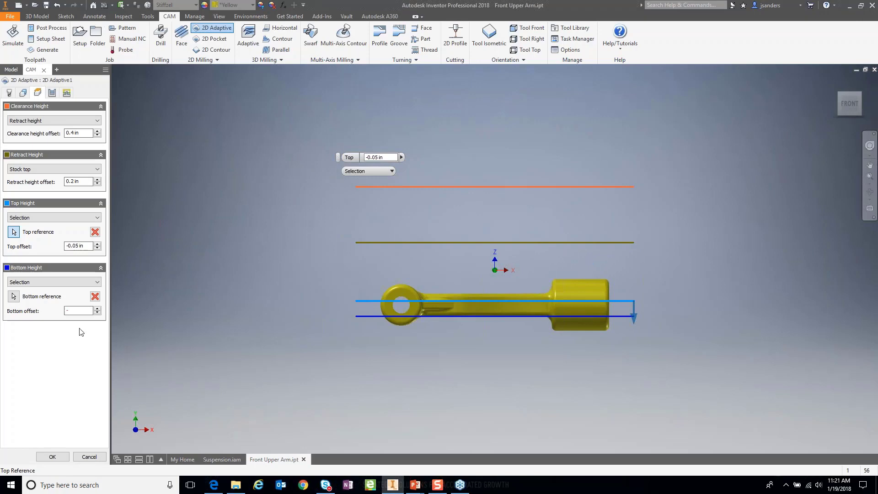
click(85, 246)
text(0)
click(73, 310)
text(-0.05 in)
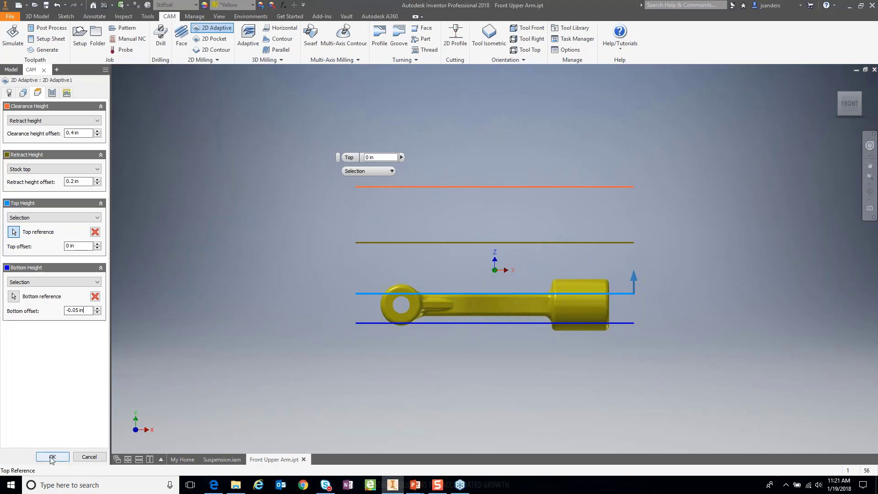
Step: Turn off Stock to Leave for the 2D Adaptive operation and generate its toolpath
click(53, 93)
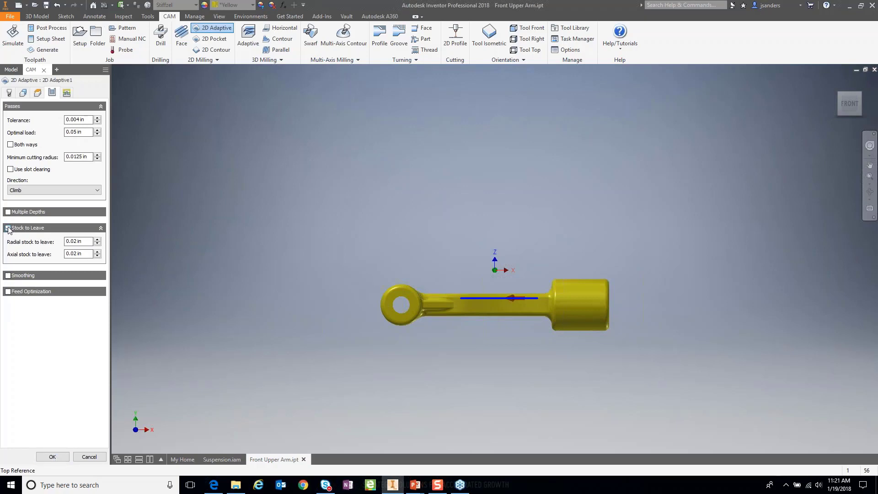
mouse_move(9, 230)
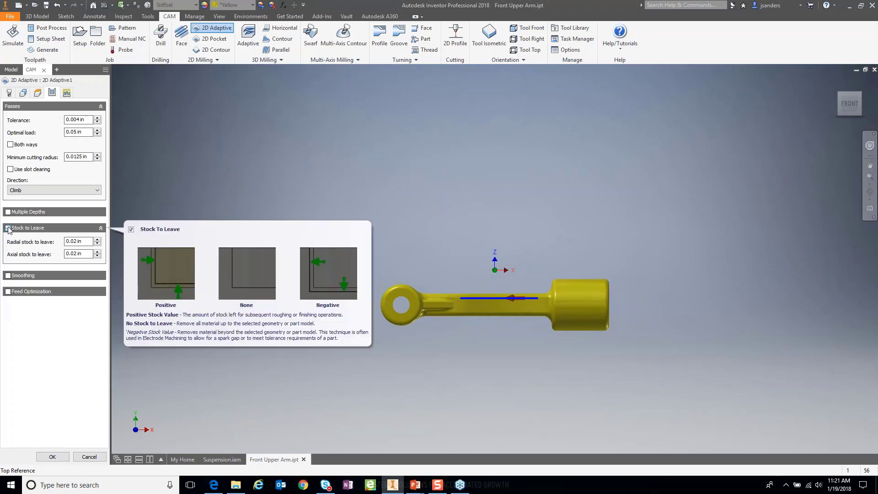
click(9, 228)
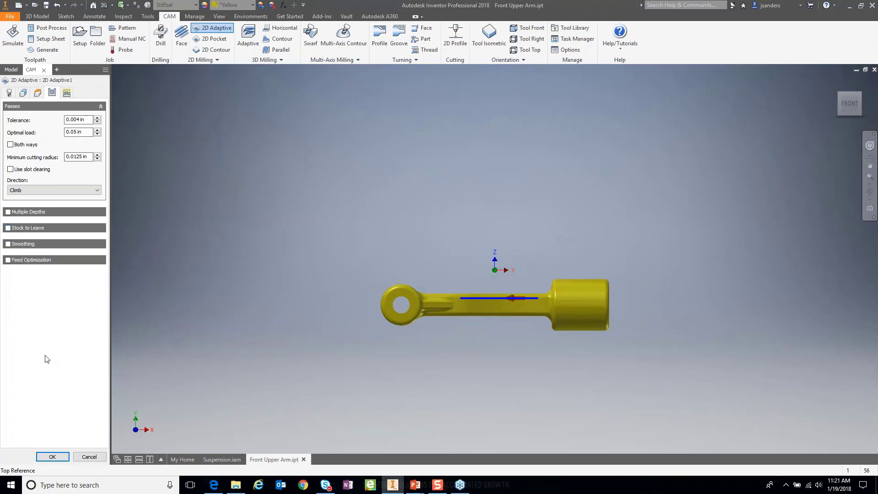
click(51, 456)
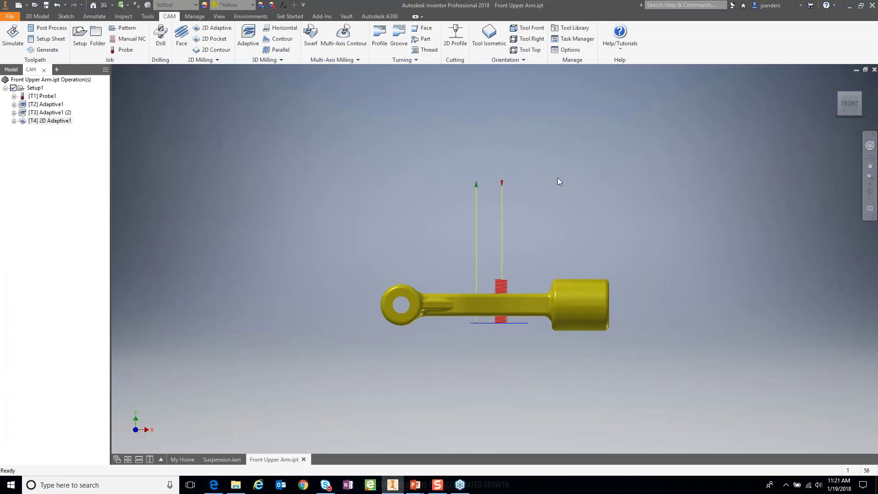
Step: Examine the 2D Adaptive toolpath's helical entry and clearing passes inside the triangular opening up close
key(F6)
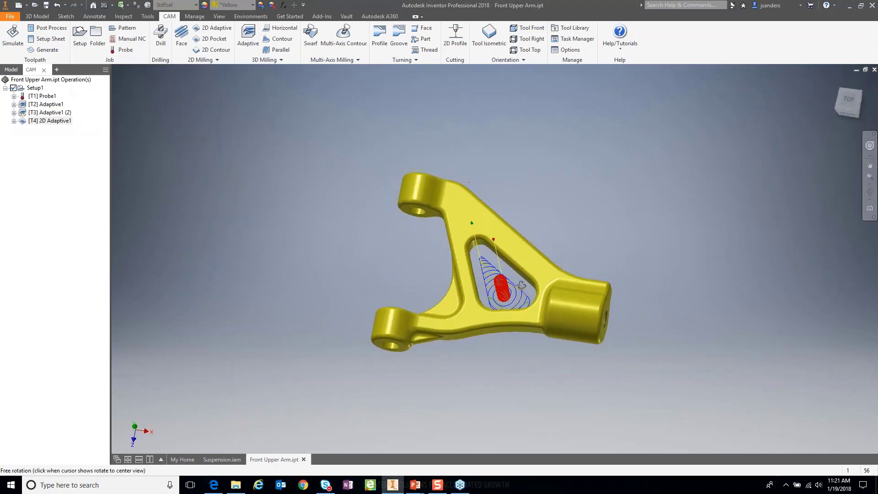
scroll(489, 280, down, 3)
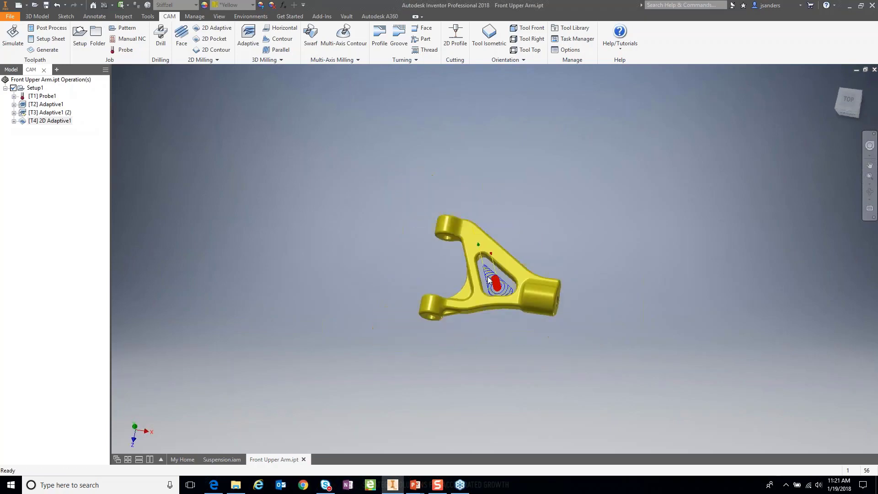
scroll(488, 280, up, 8)
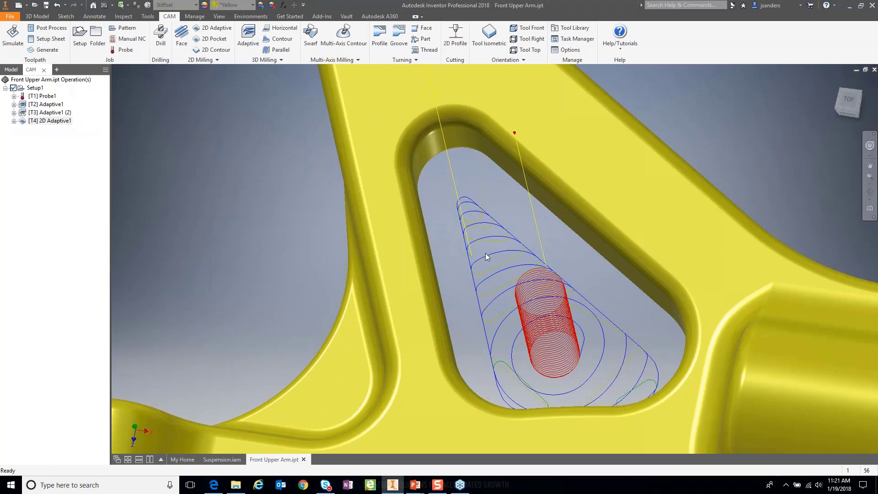
scroll(486, 256, down, 3)
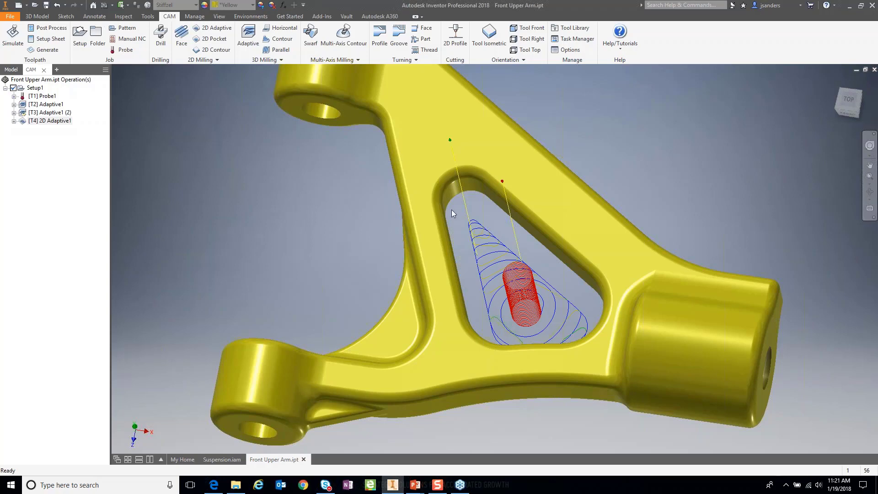
middle_drag(451, 210, 459, 224)
scroll(459, 223, up, 1)
scroll(459, 221, up, 2)
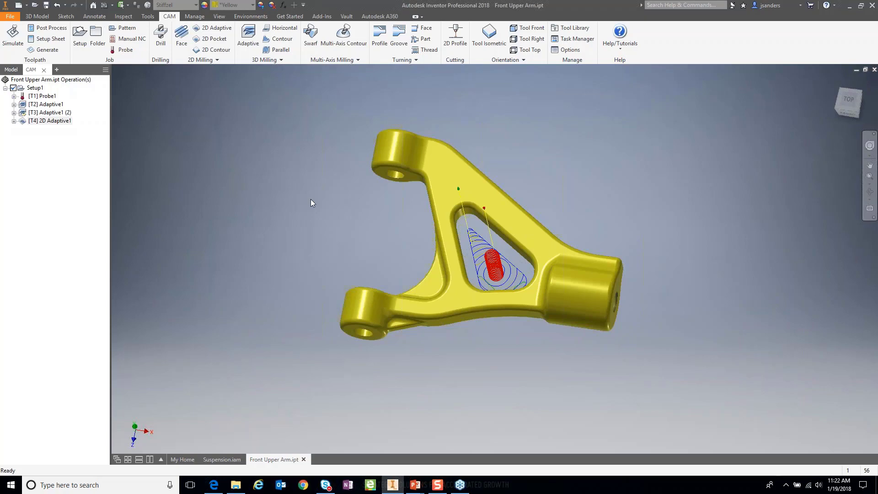
click(284, 29)
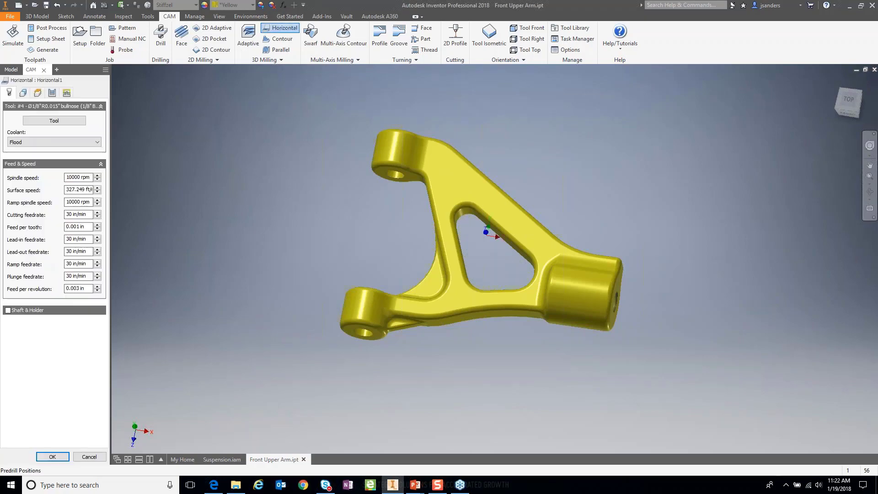
click(44, 121)
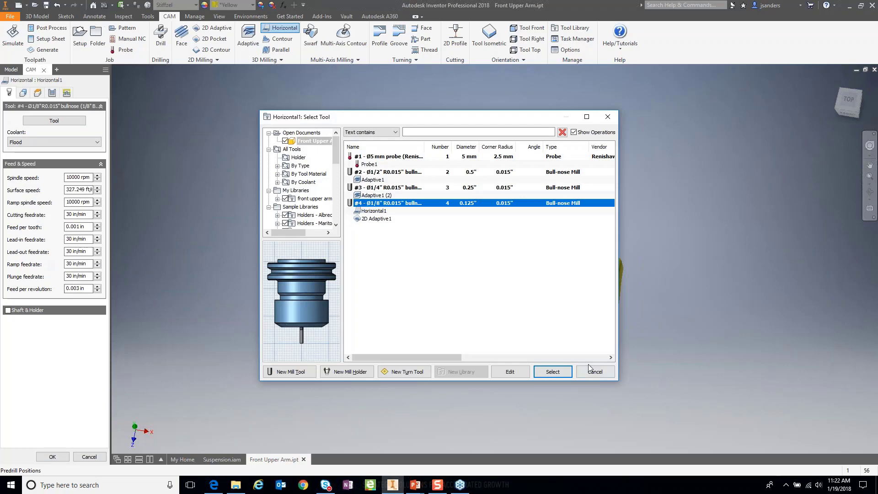
click(552, 371)
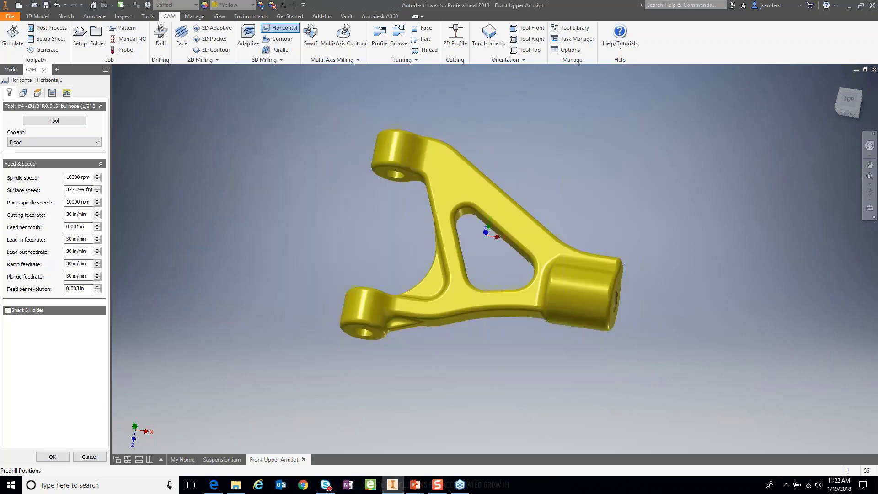
click(95, 456)
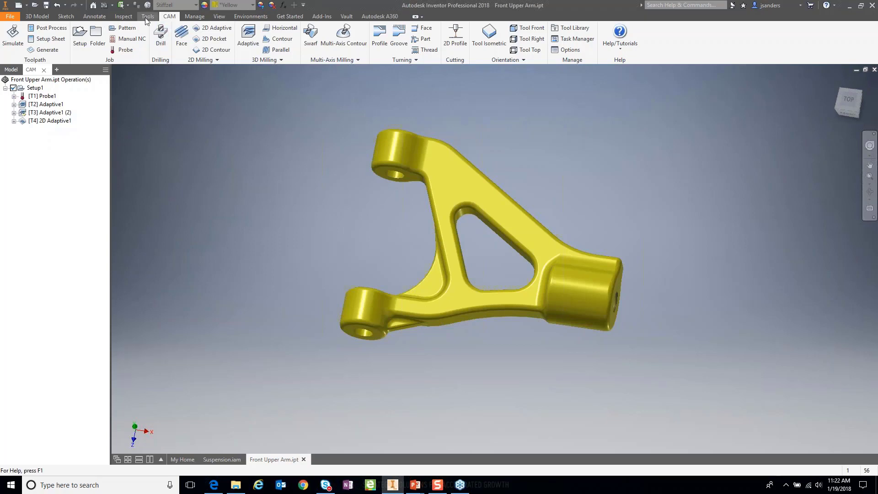
Step: Measure the fillet radii where the flat arm meets the large barrel and the upper small boss
click(124, 16)
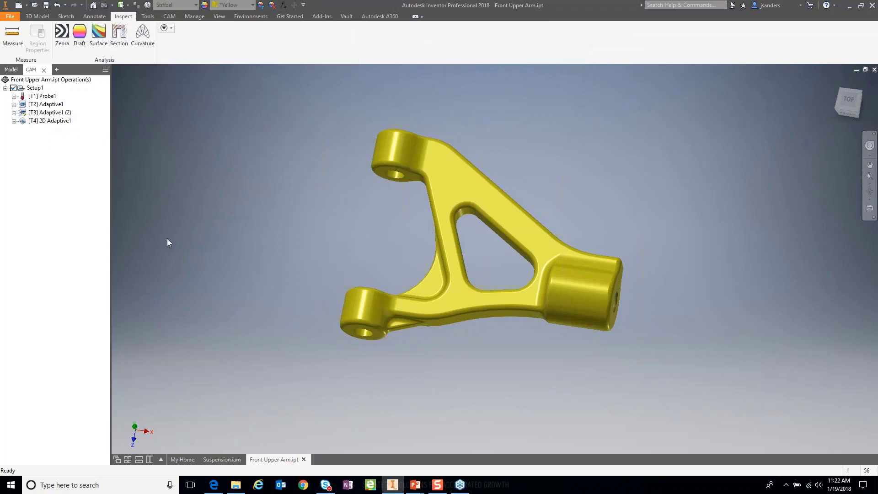
click(12, 40)
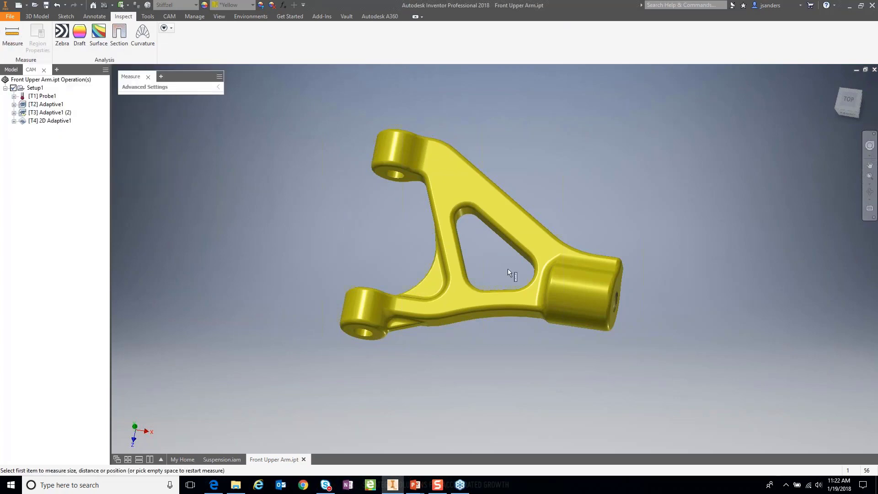
click(543, 288)
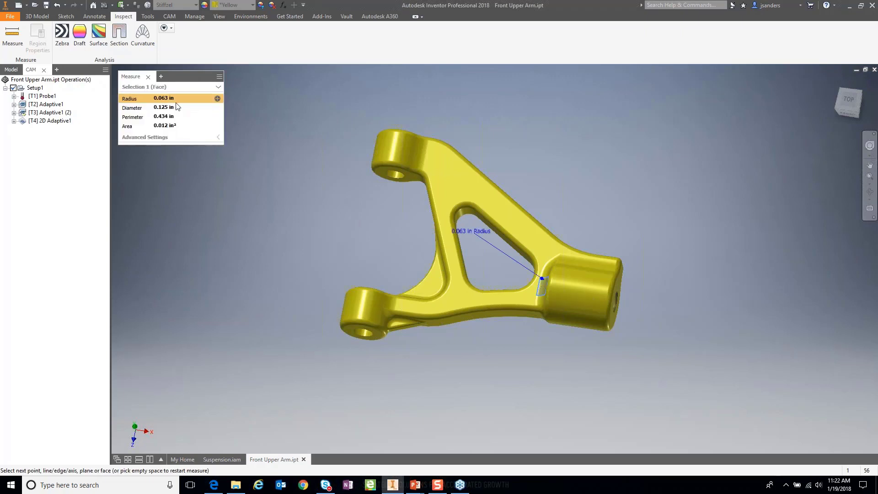
click(418, 152)
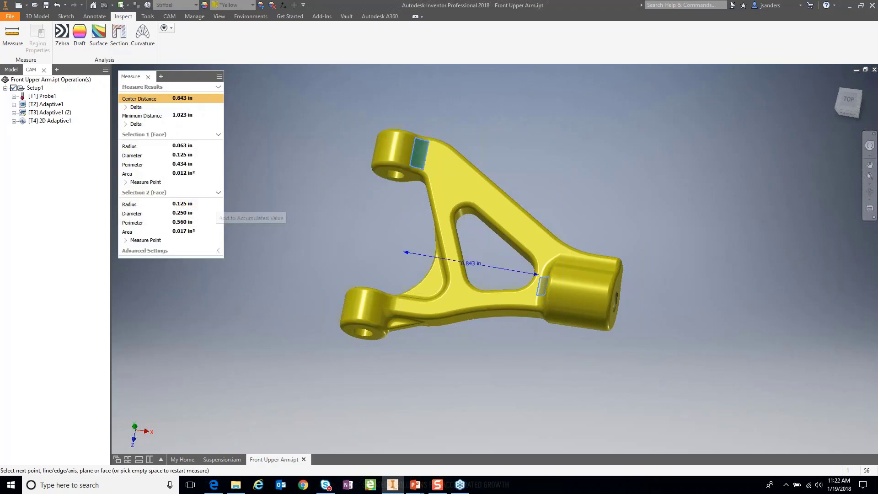
right_click(275, 148)
click(312, 151)
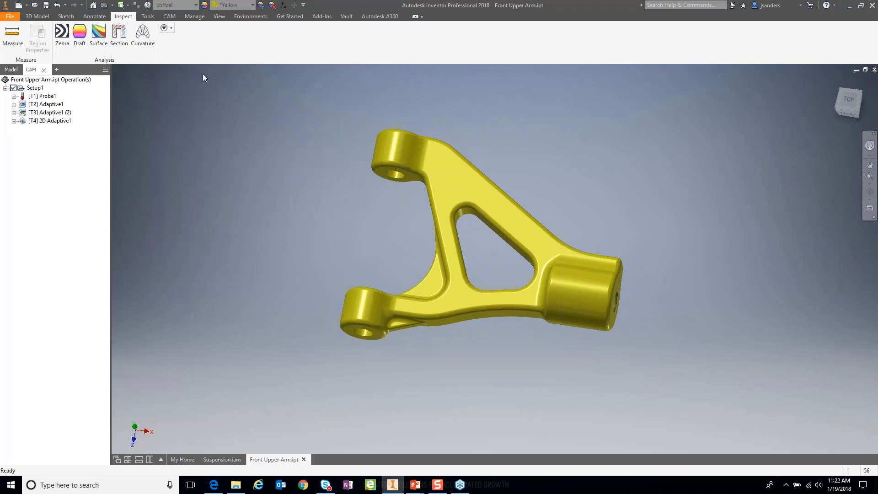
Step: Start a 3D Horizontal operation using tool #5, the 1/4" R0.031" bullnose from the front upper arm library
click(169, 17)
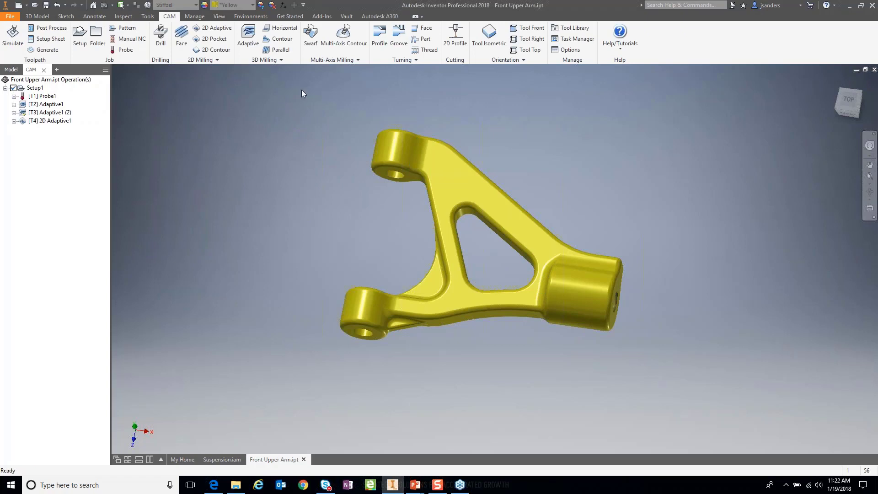
click(279, 28)
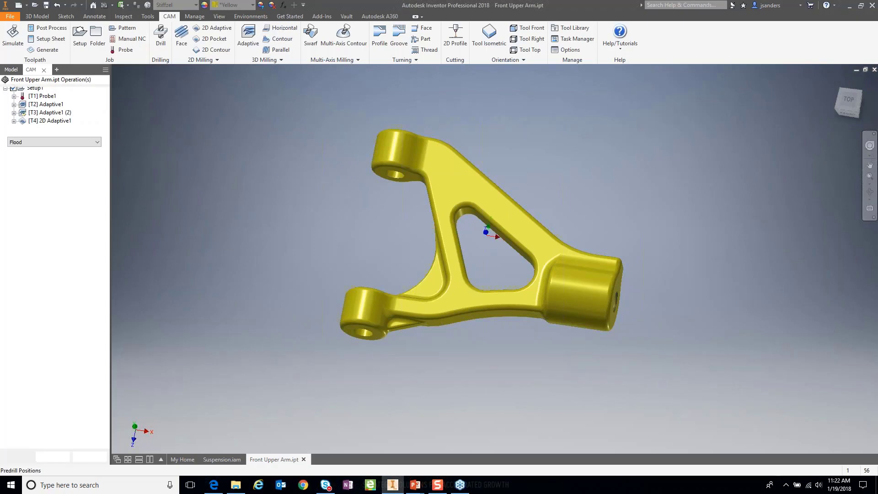
click(42, 122)
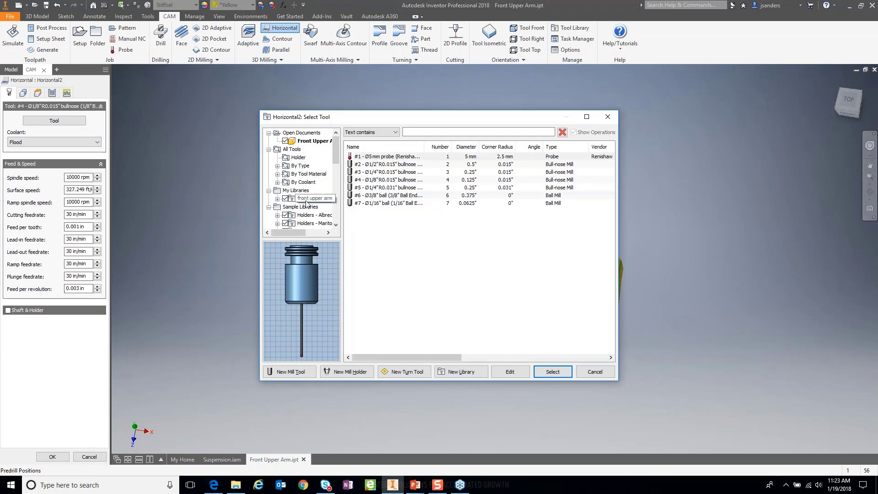
click(307, 199)
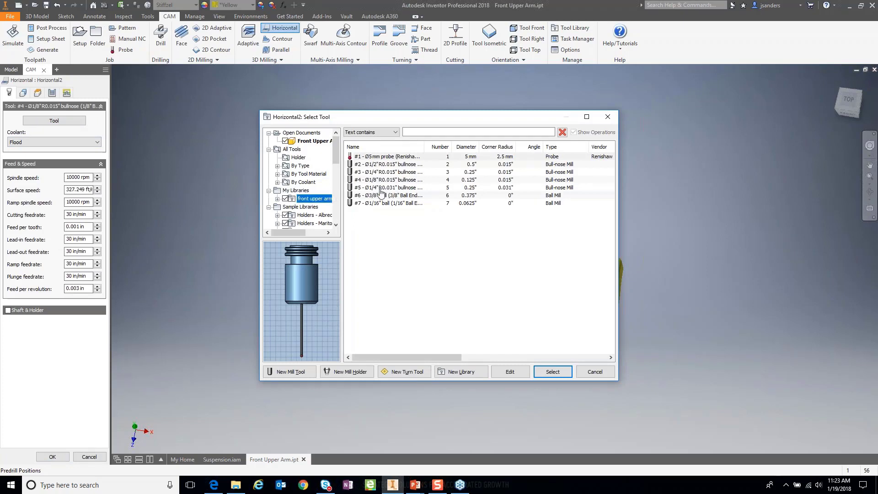
click(383, 188)
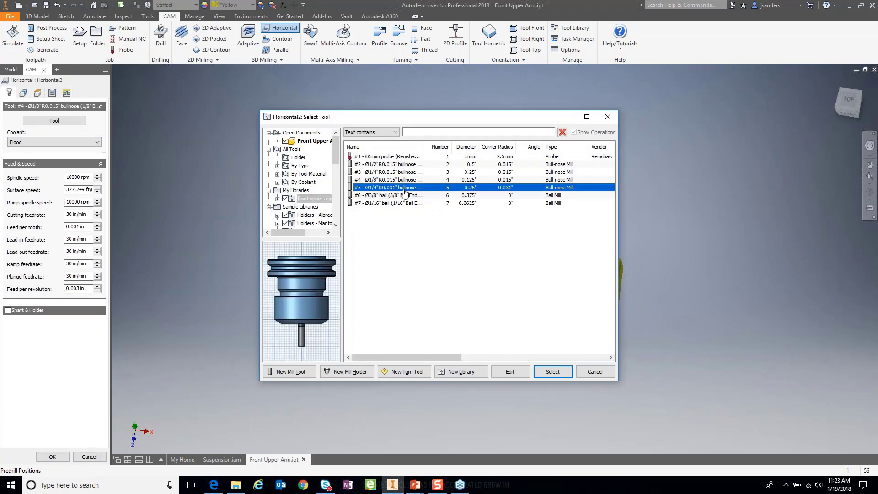
click(553, 371)
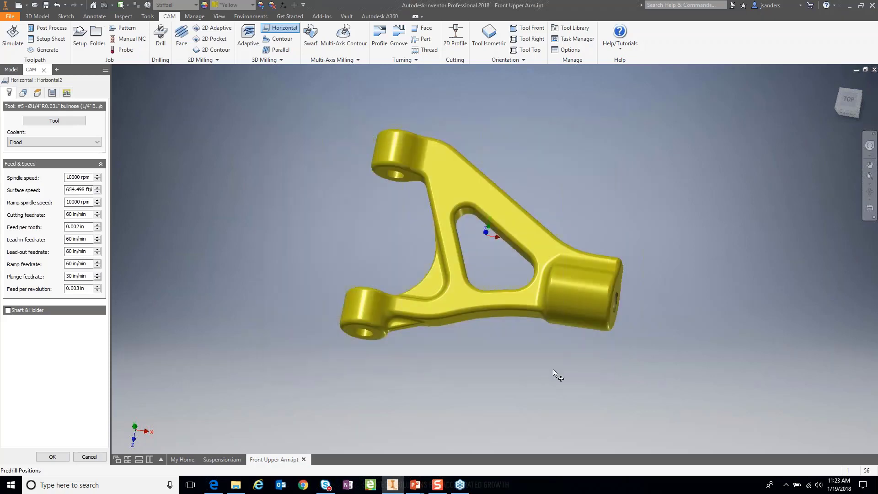
Step: Set the Horizontal operation's top height to Model top, generate it, and inspect its toolpath over the bosses and barrel
click(23, 92)
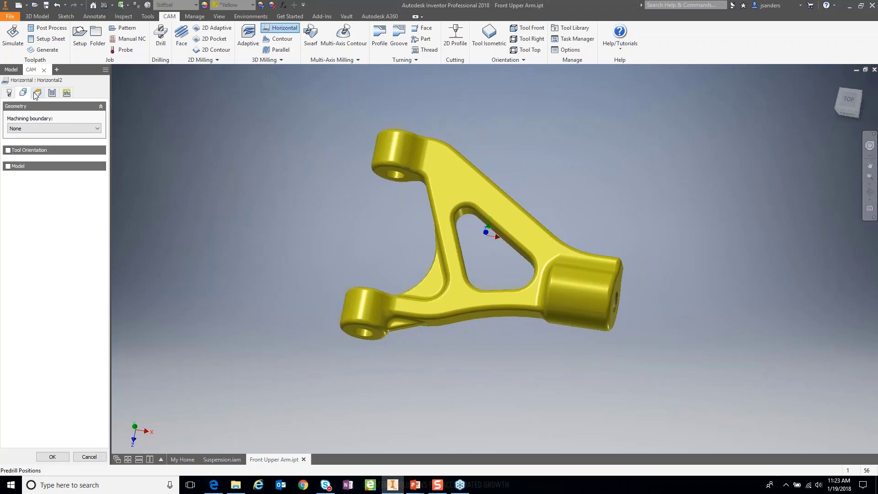
click(38, 94)
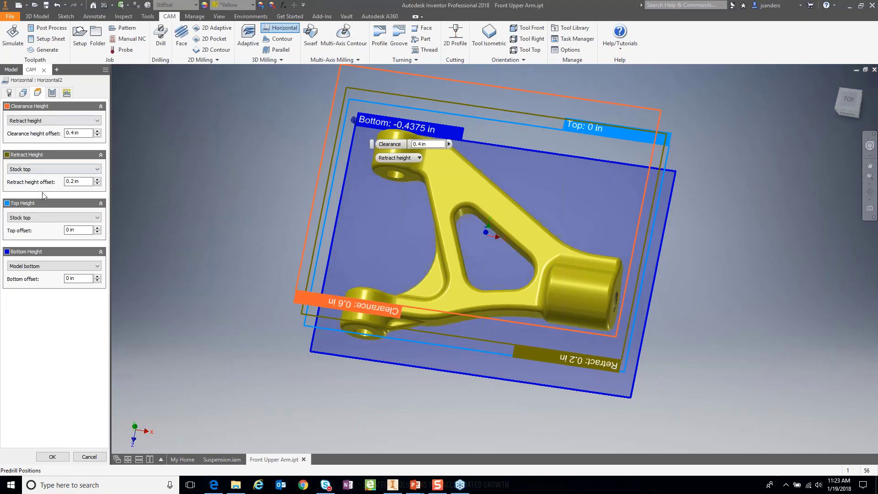
click(35, 218)
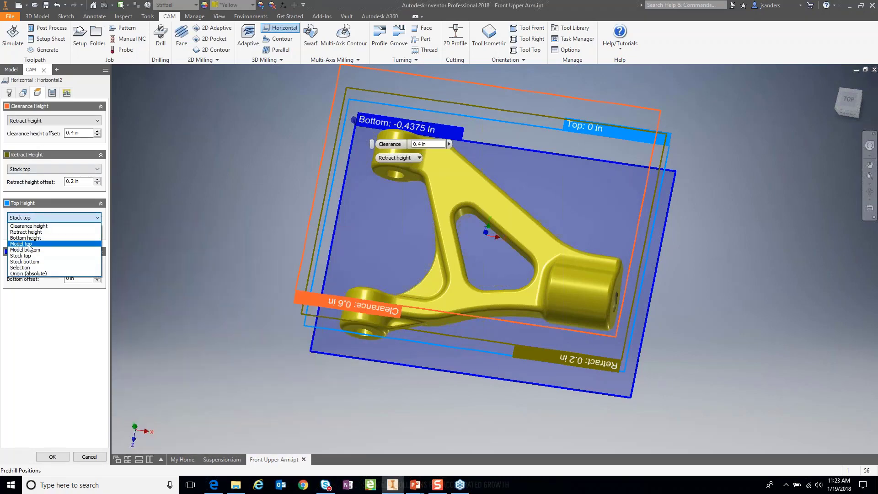
click(26, 245)
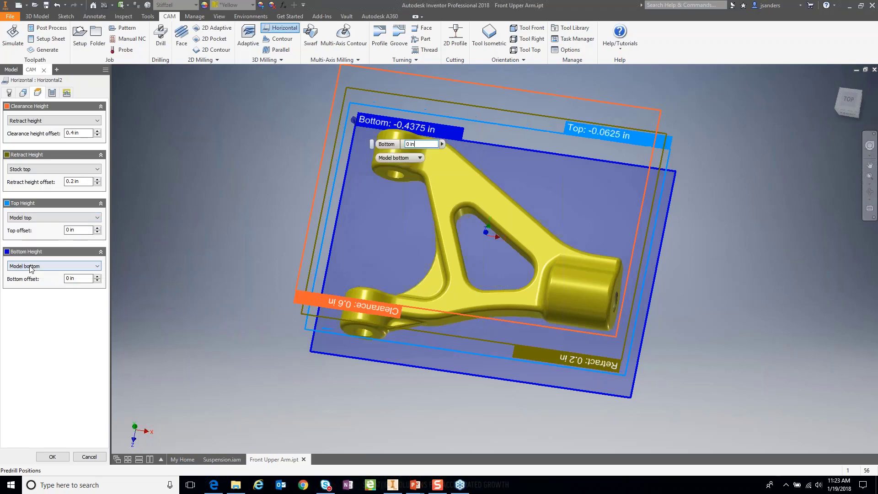
click(51, 92)
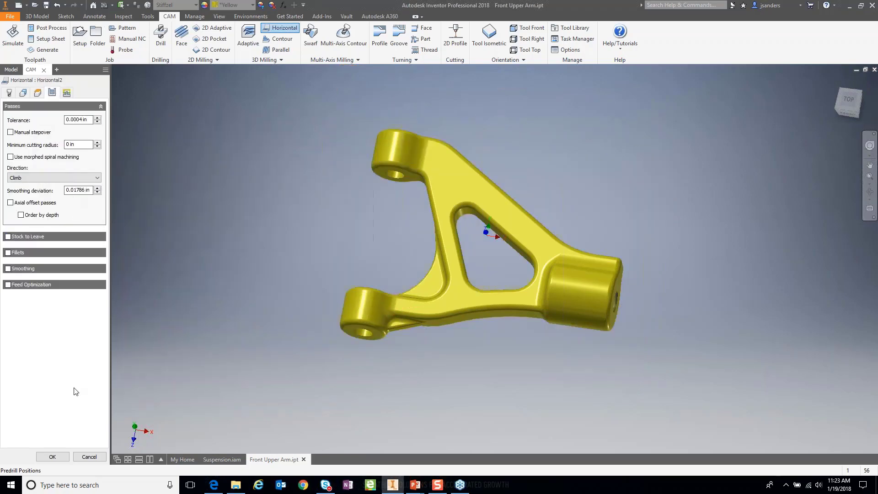
click(51, 456)
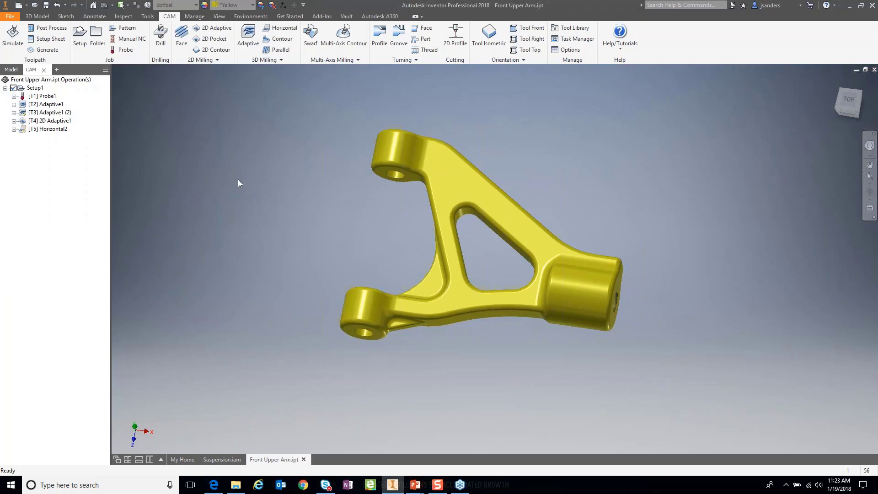
click(32, 130)
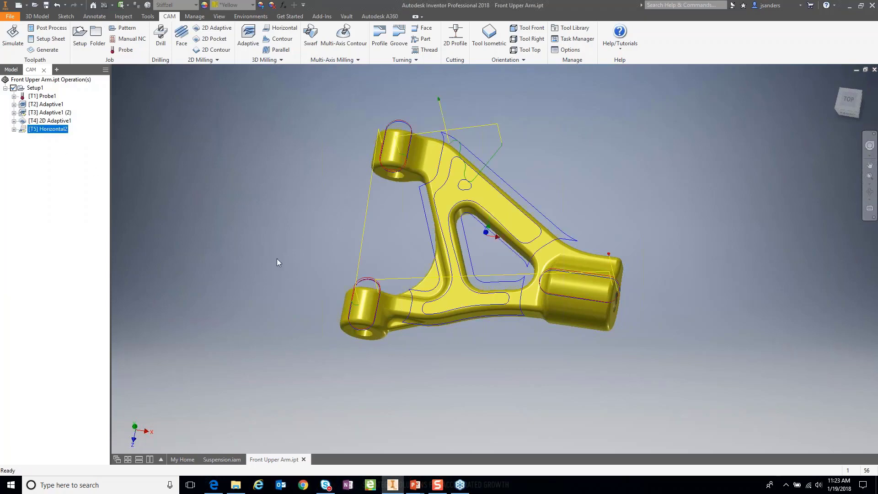
shift+middle_drag(427, 183, 427, 251)
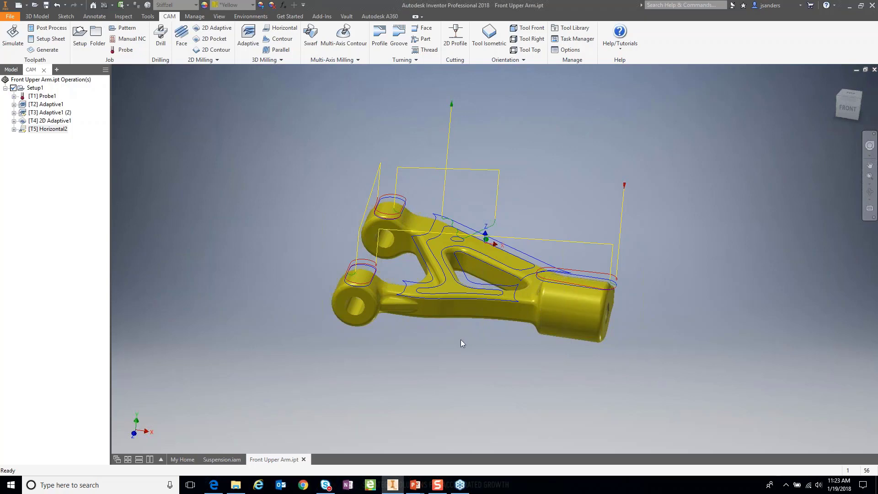
middle_drag(457, 336, 460, 332)
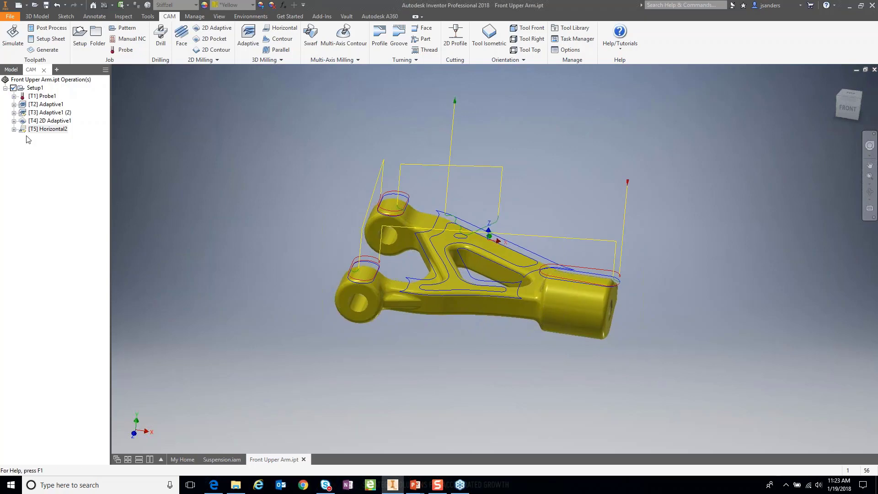
Step: In the front view, lower the Horizontal operation's top height to an offset of -0.0575 in and regenerate its toolpath
double_click(46, 129)
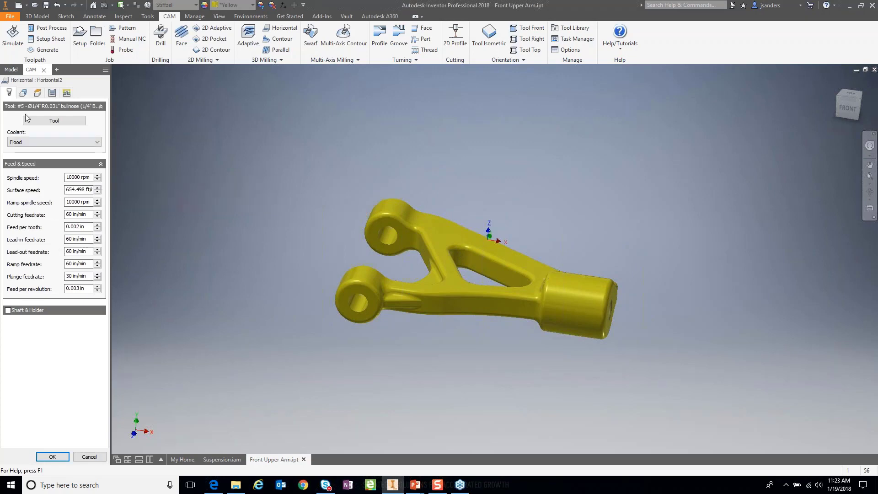
click(38, 93)
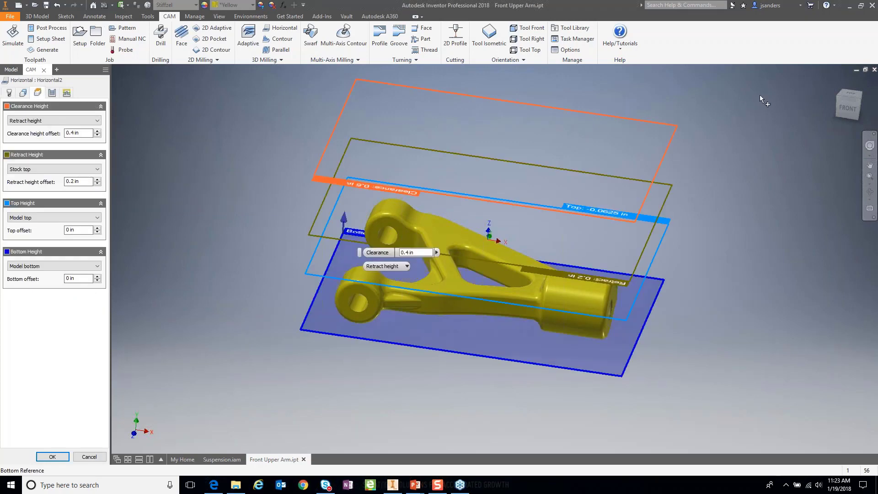
click(847, 107)
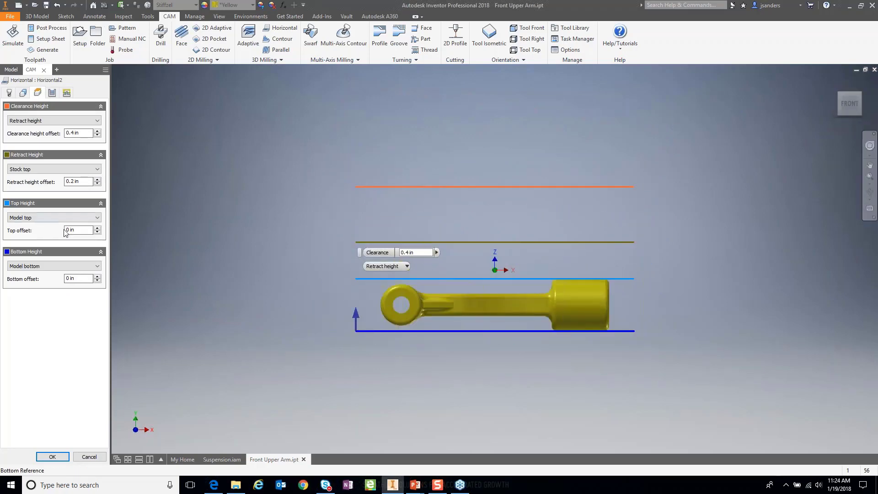
click(78, 231)
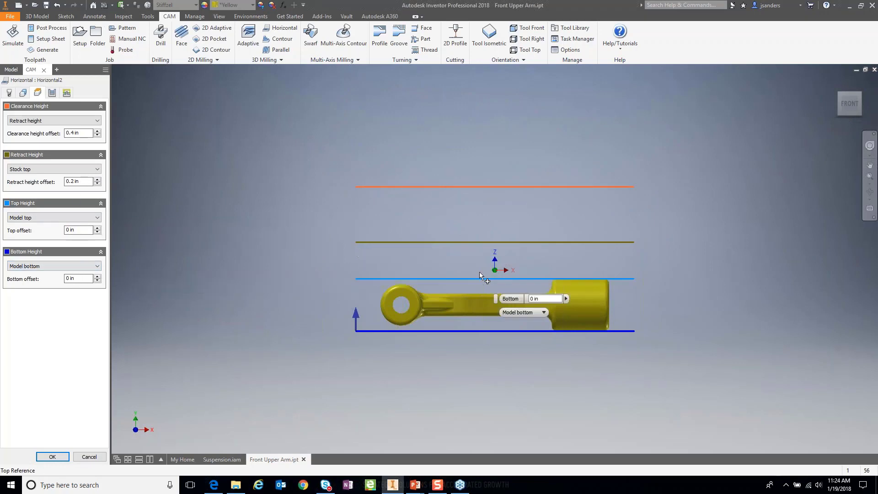
drag(479, 273, 482, 287)
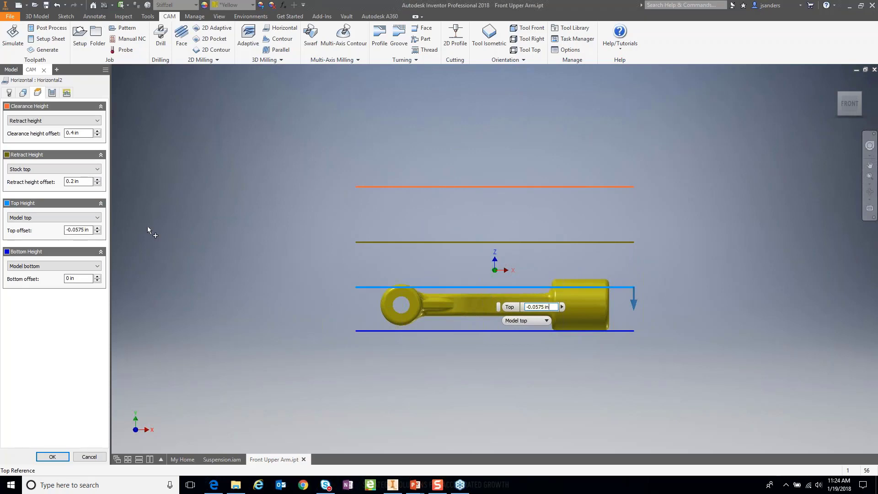
click(52, 456)
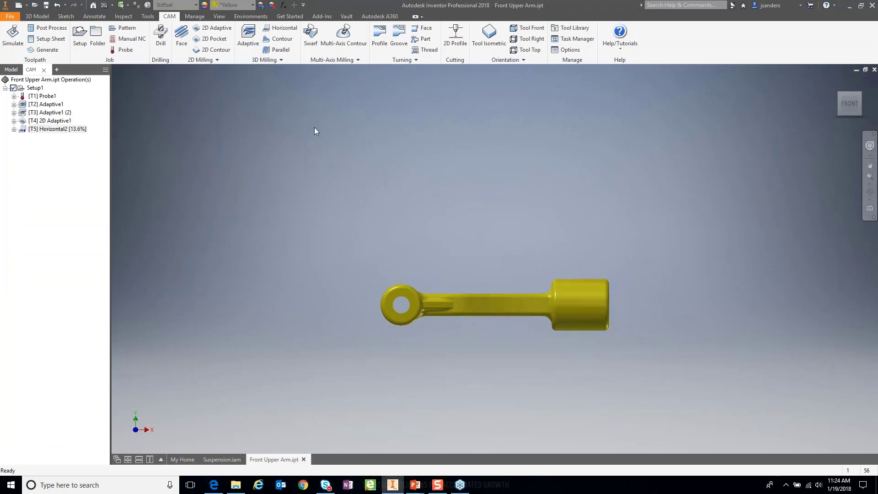
key(F6)
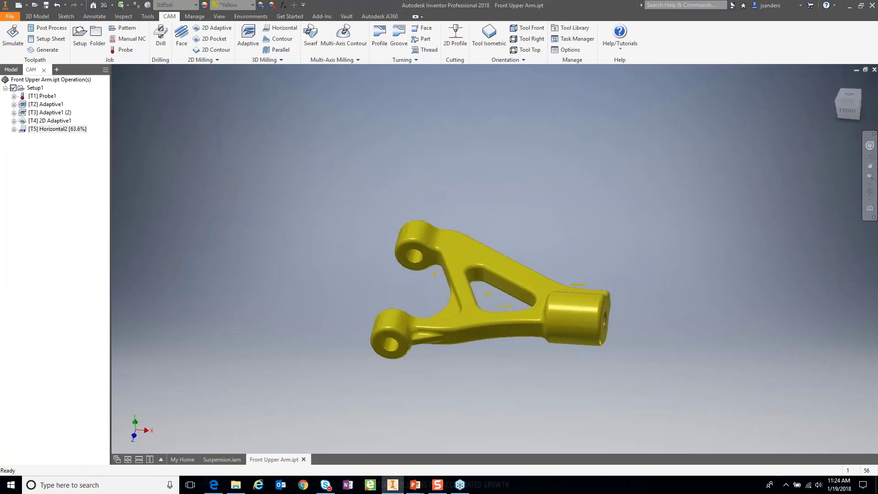
click(39, 133)
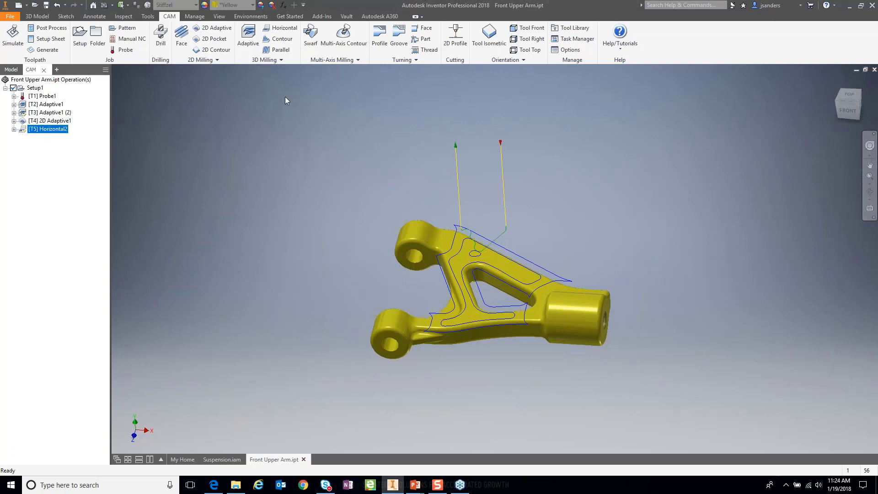
Step: Start a 3D Contour operation with the same 1/4" bullnose and set the machining boundary's additional offset to 0.25 in
click(279, 39)
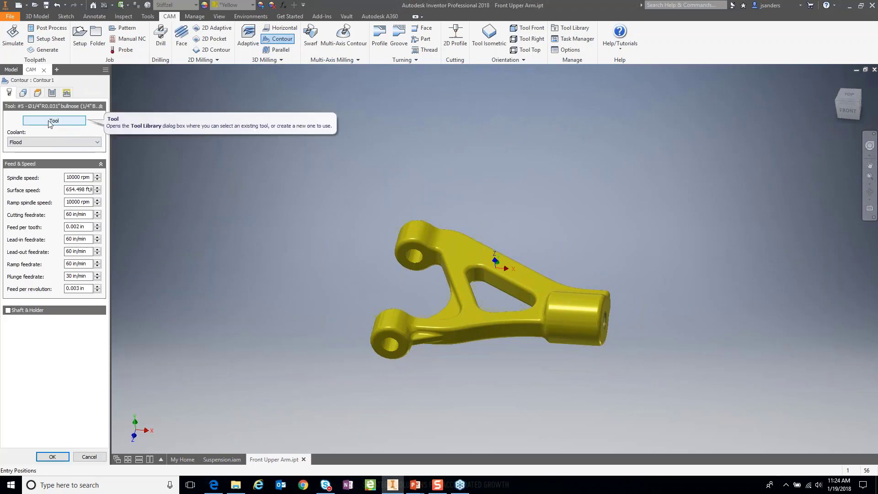
click(23, 93)
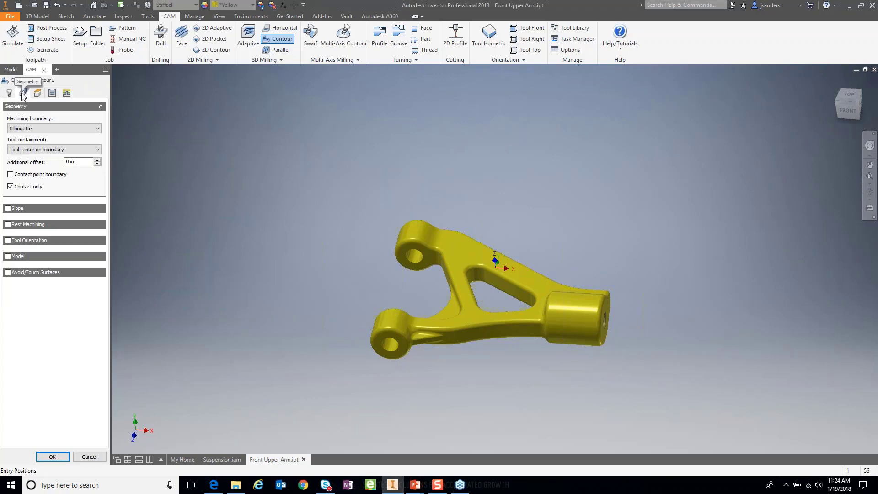
click(81, 162)
text(0.25)
Step: Reference the Contour's bottom height to the flat underside face of the arm with a -0.05 in offset, and show the pass settings
click(37, 92)
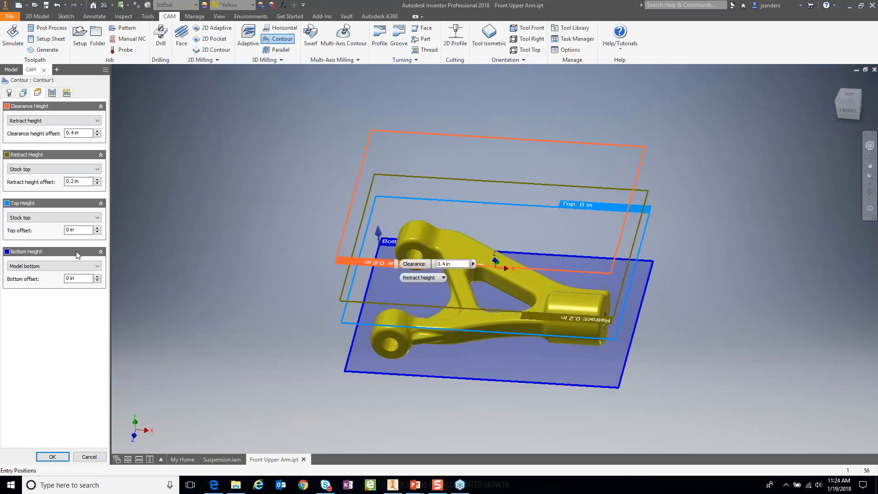
click(33, 266)
click(27, 317)
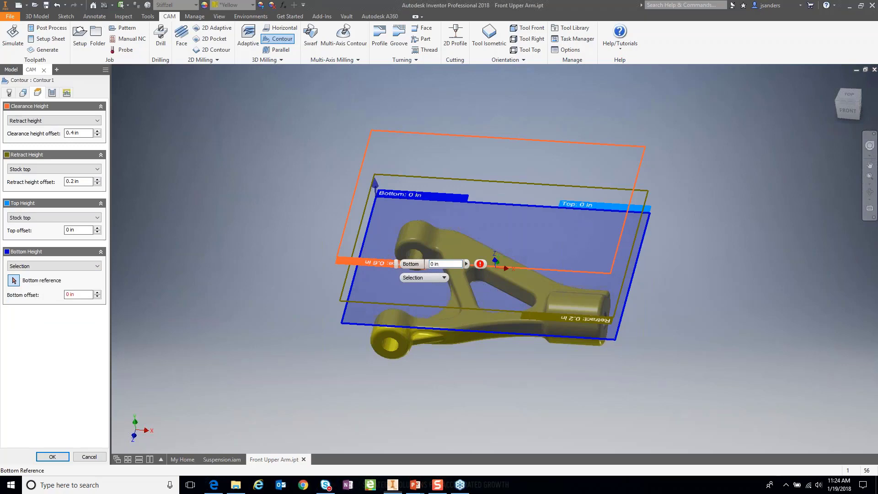
shift+middle_drag(450, 379, 446, 316)
click(468, 304)
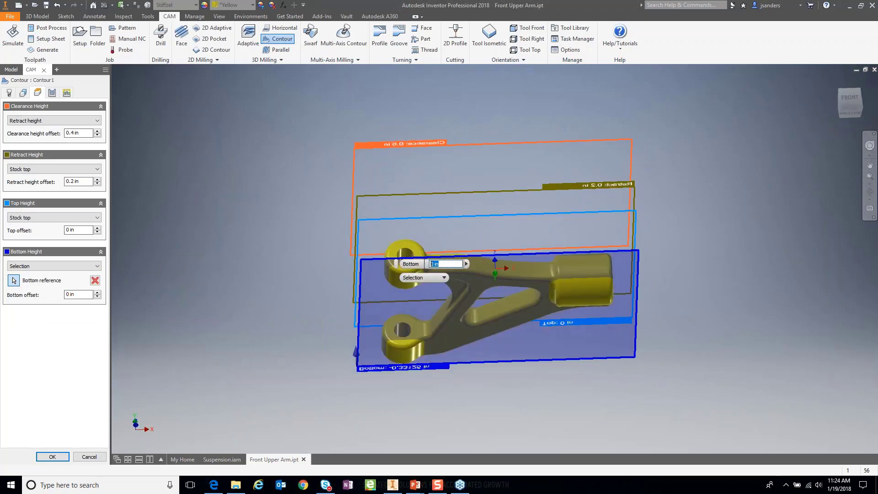
text(-0.05)
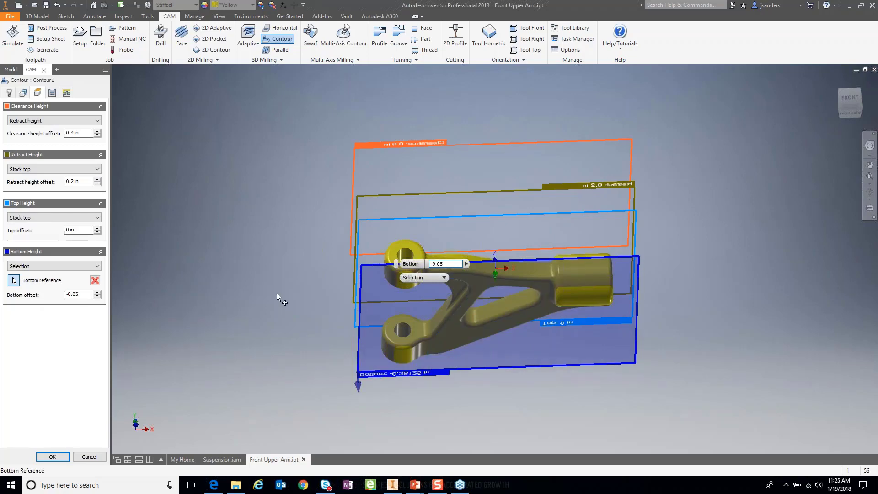
click(52, 92)
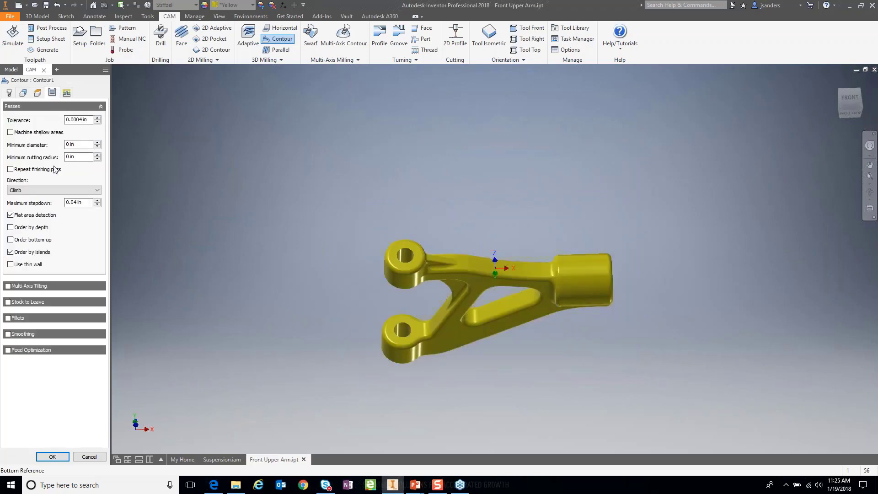
Step: Keep the Contour's linking settings, generate the operation, and inspect its toolpath around the arm and triangular window
click(66, 93)
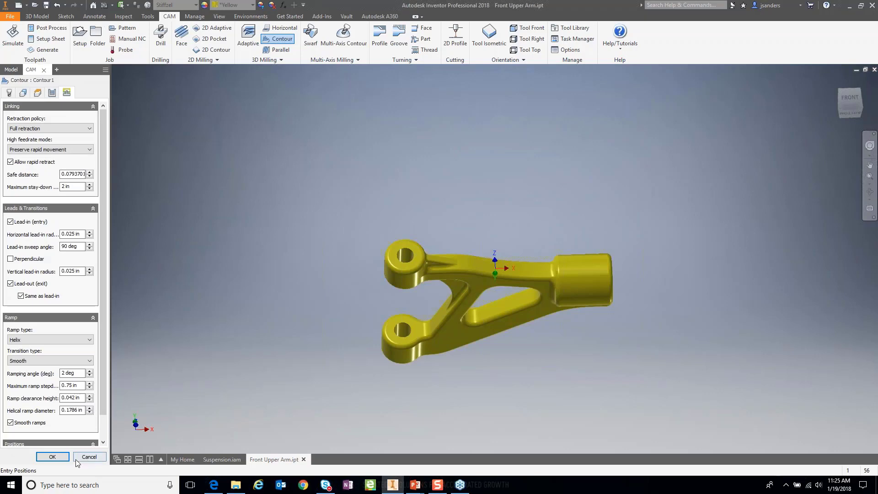
click(52, 456)
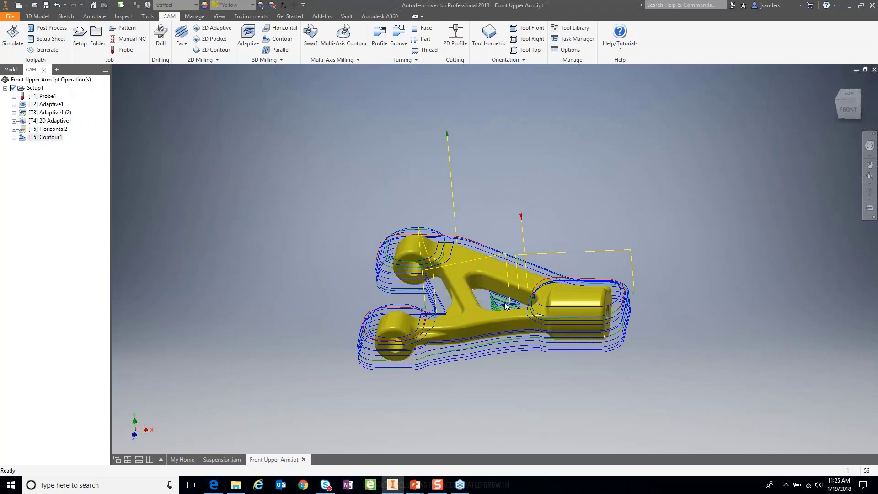
scroll(504, 306, up, 2)
scroll(505, 306, down, 5)
middle_drag(441, 257, 435, 212)
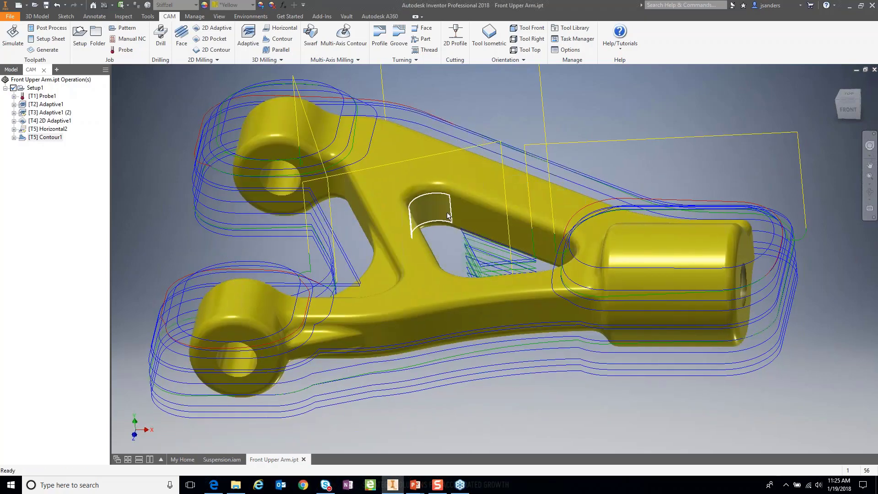
scroll(467, 248, up, 2)
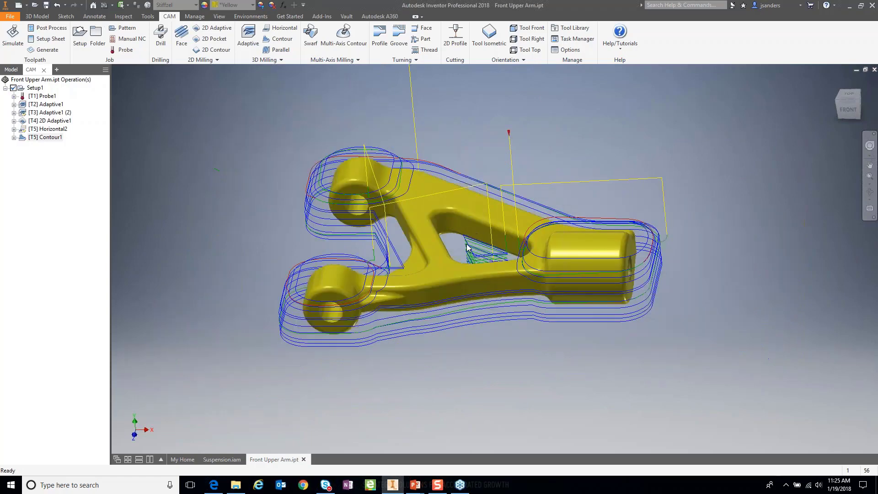
Step: Edit the Contour to avoid the fillet faces around the triangular window's upper edge and regenerate its toolpath
double_click(33, 138)
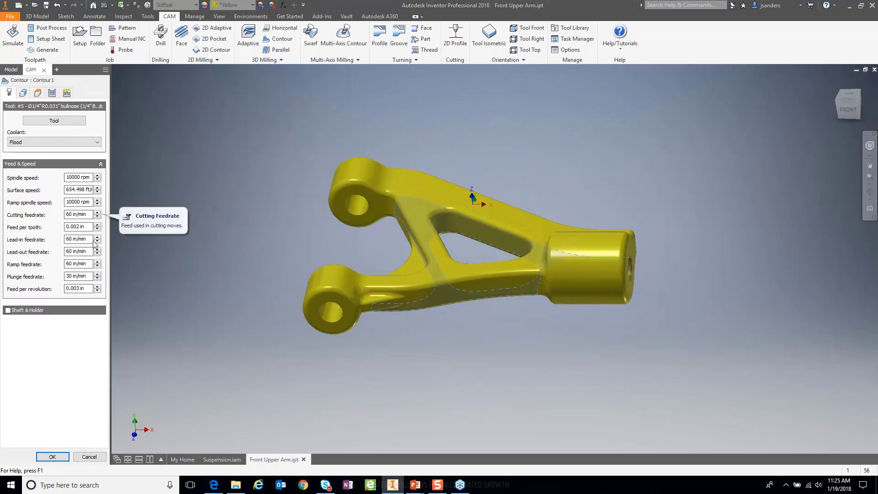
click(23, 93)
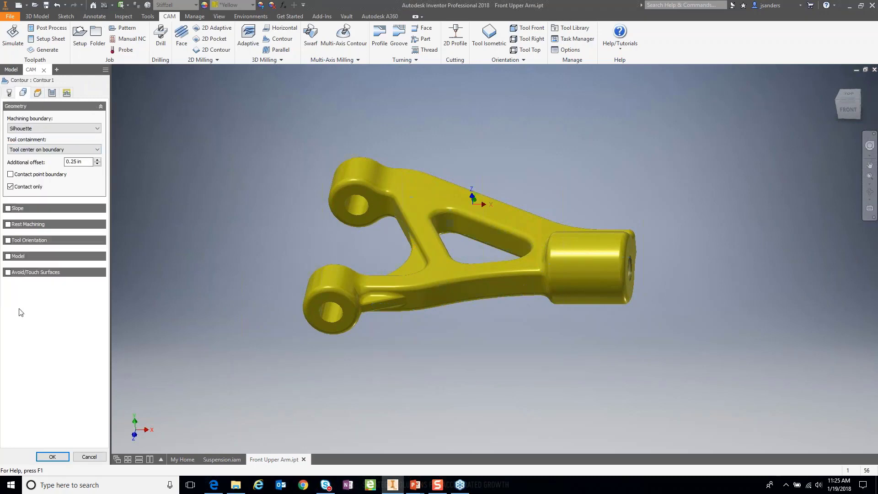
click(7, 272)
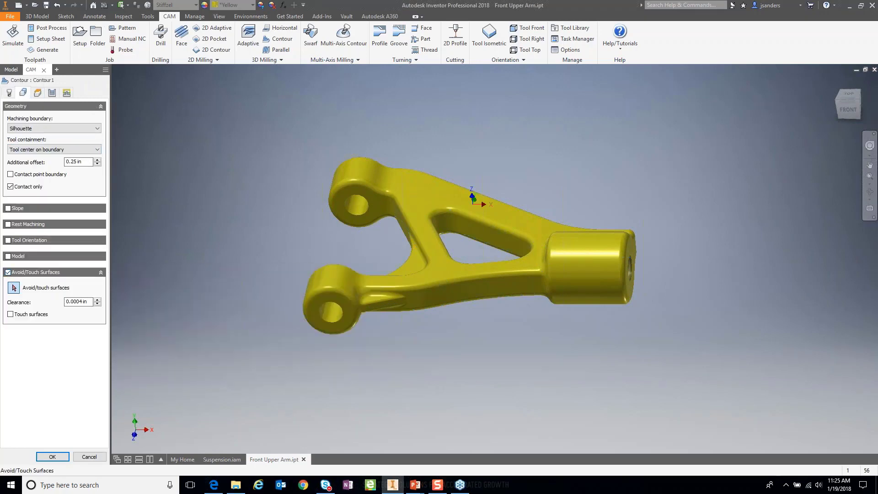
click(441, 217)
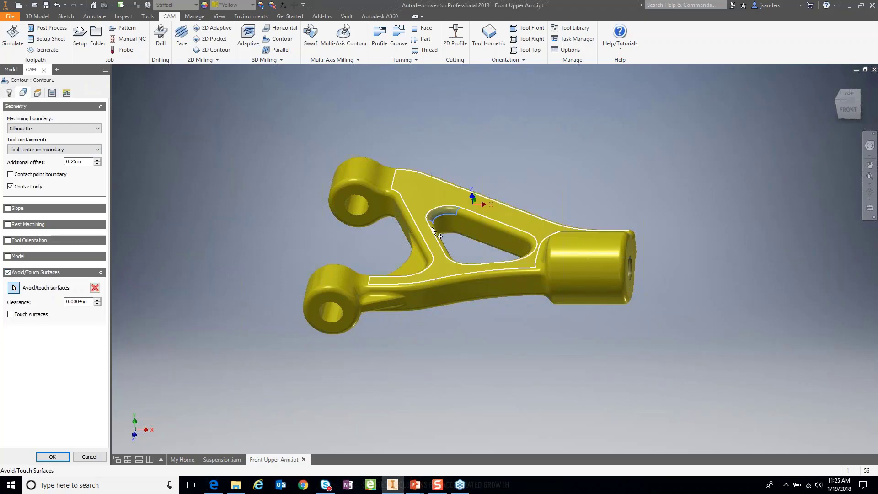
click(435, 233)
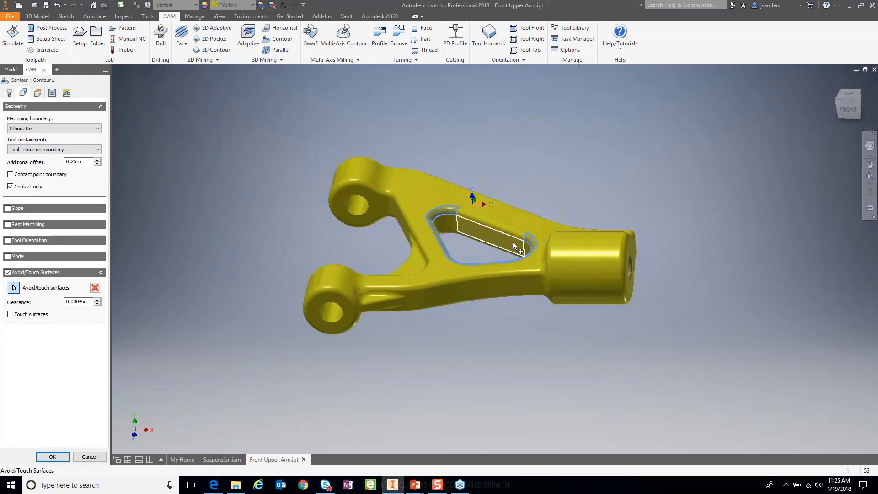
click(504, 232)
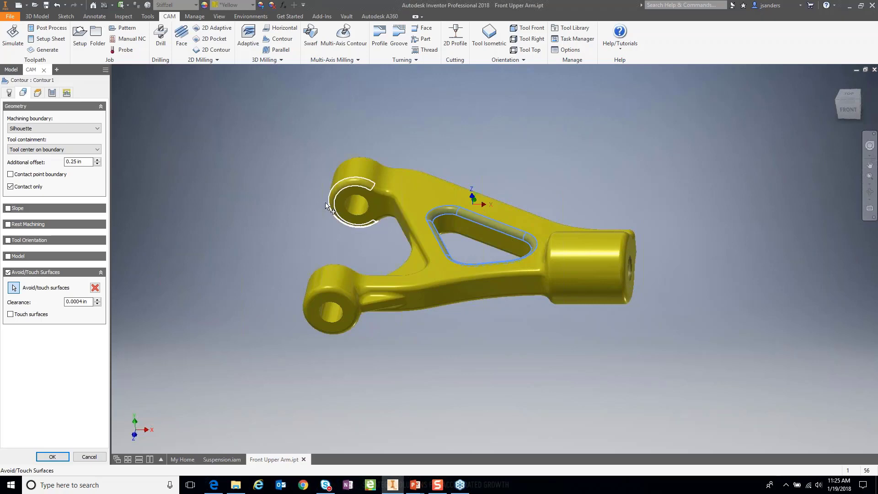
click(53, 457)
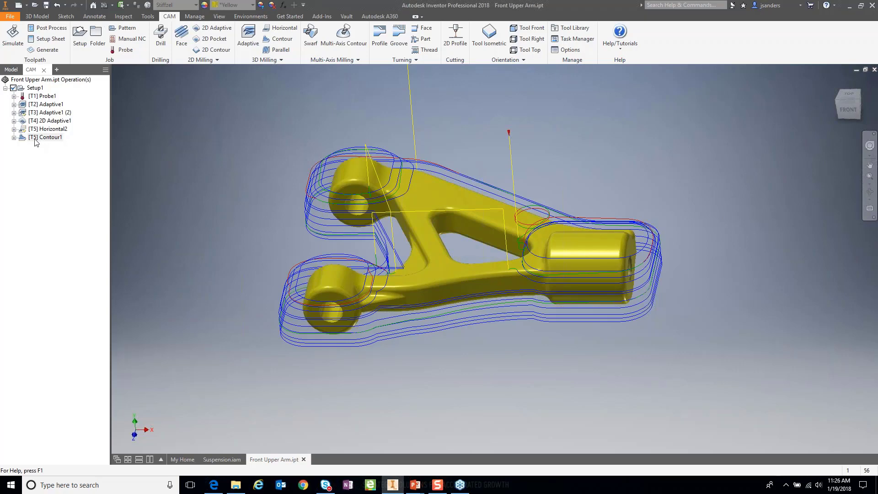
Step: Start a 3D Parallel operation using tool #6, the 3/8" ball end mill, from the front upper arm library
click(273, 55)
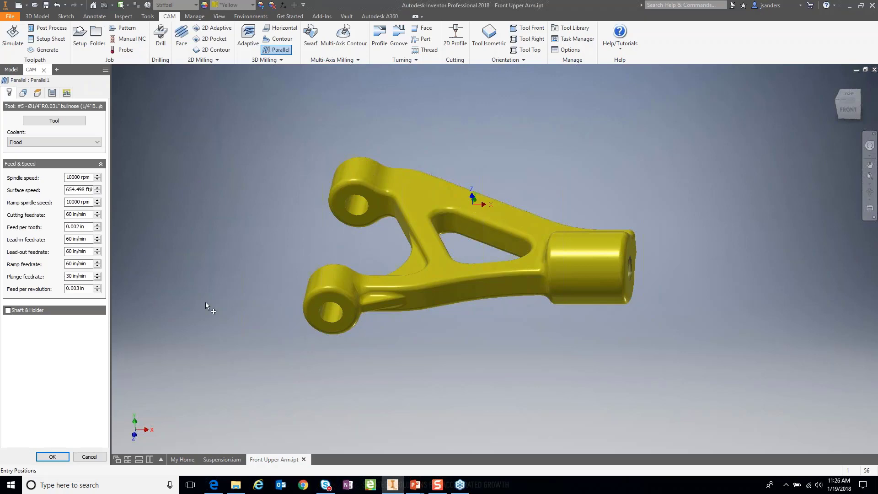
click(48, 122)
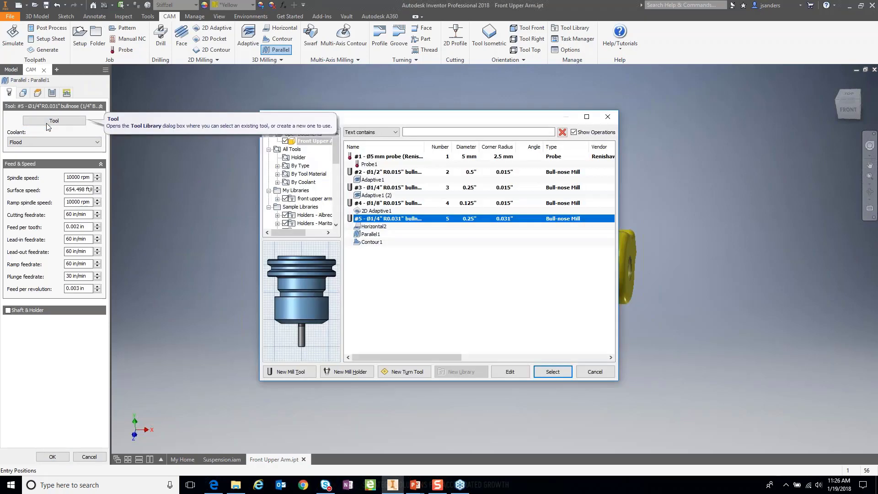
click(313, 198)
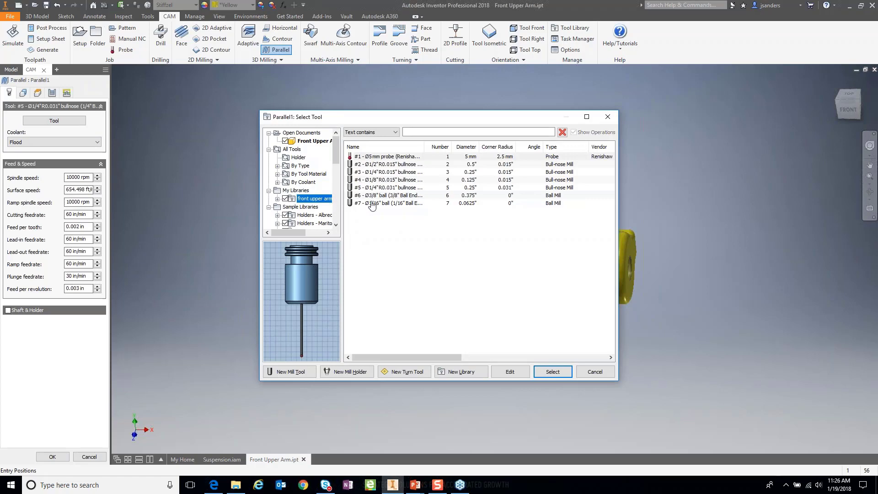
click(374, 195)
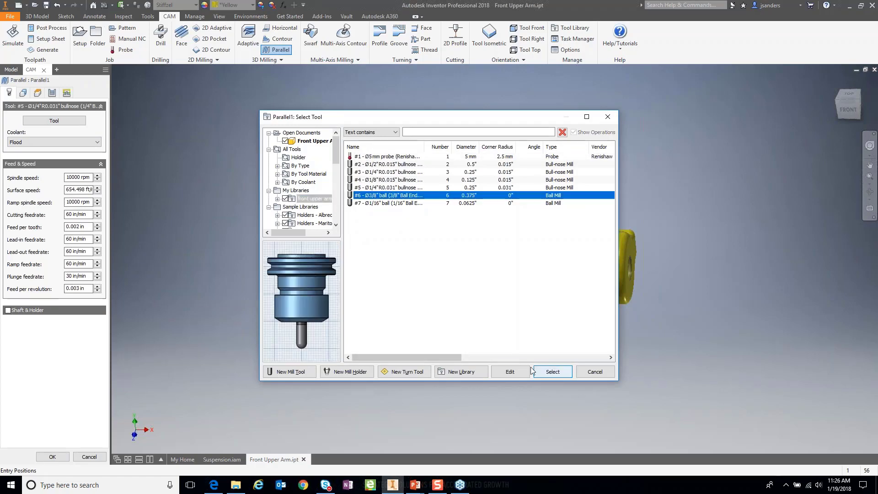
click(552, 373)
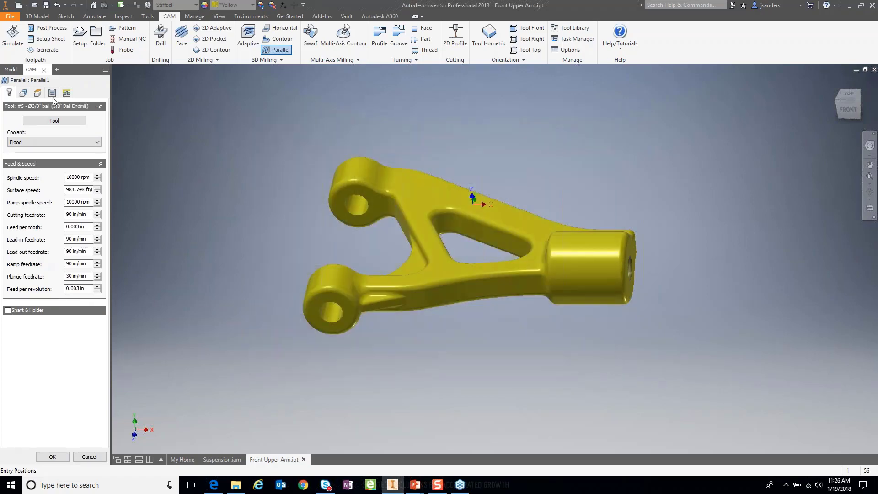
Step: Set the Parallel operation's machining boundary to Bounding box with an additional offset of 0.25 in
click(23, 93)
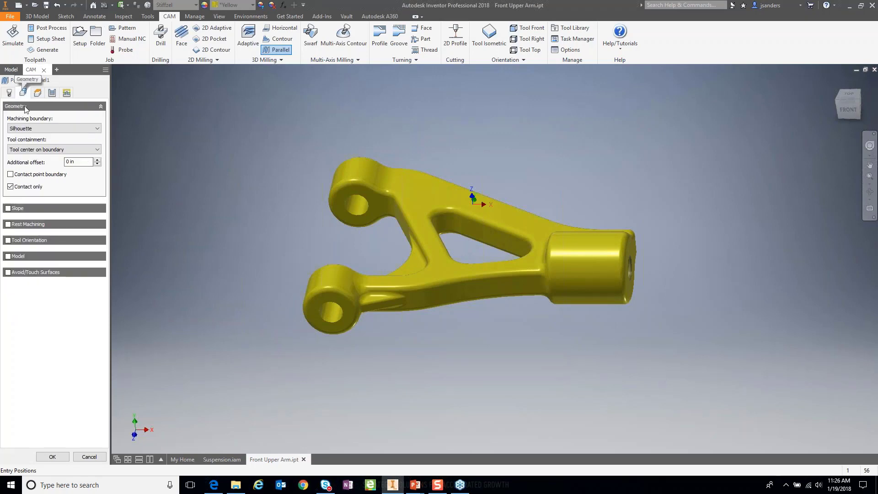
click(30, 130)
click(25, 137)
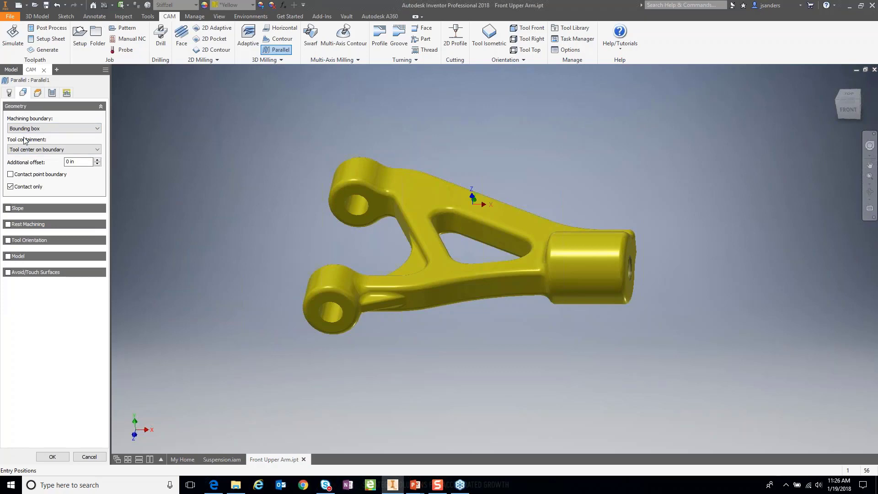
click(79, 163)
text(0.25)
Step: Reference the Parallel operation's bottom height to the arm's flat underside face with a -0.05 in offset
click(41, 93)
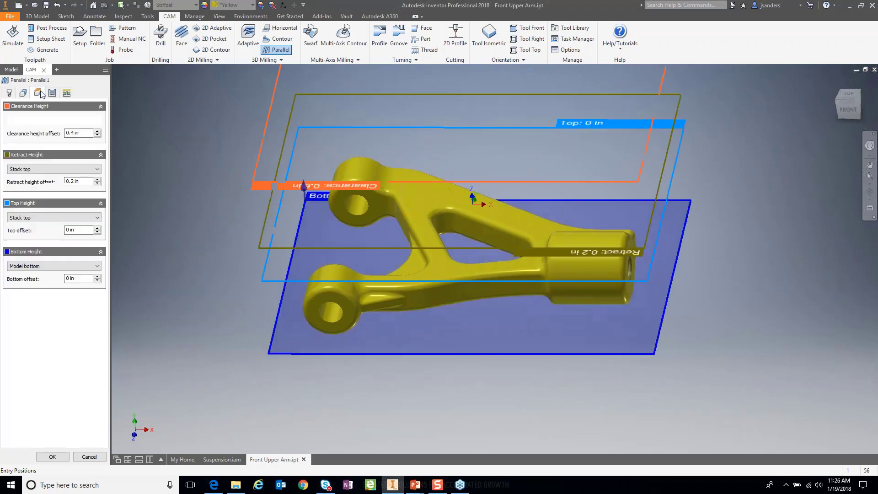
click(44, 266)
click(38, 322)
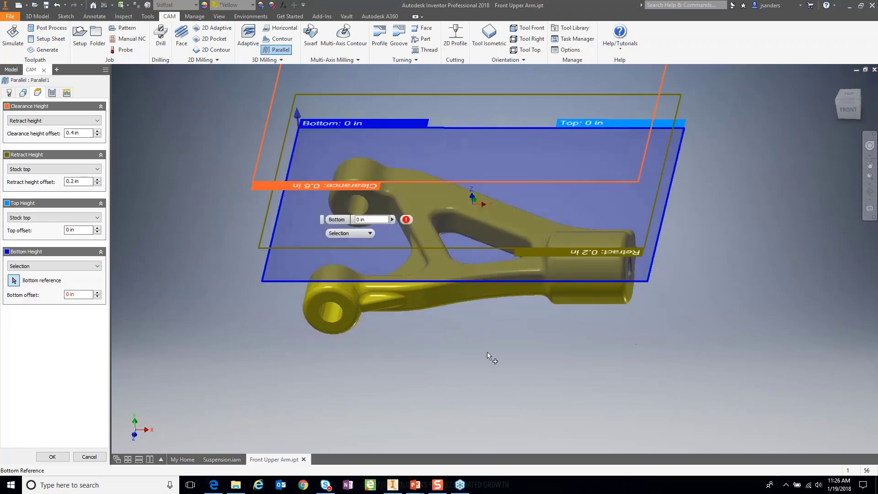
shift+middle_drag(499, 353, 436, 300)
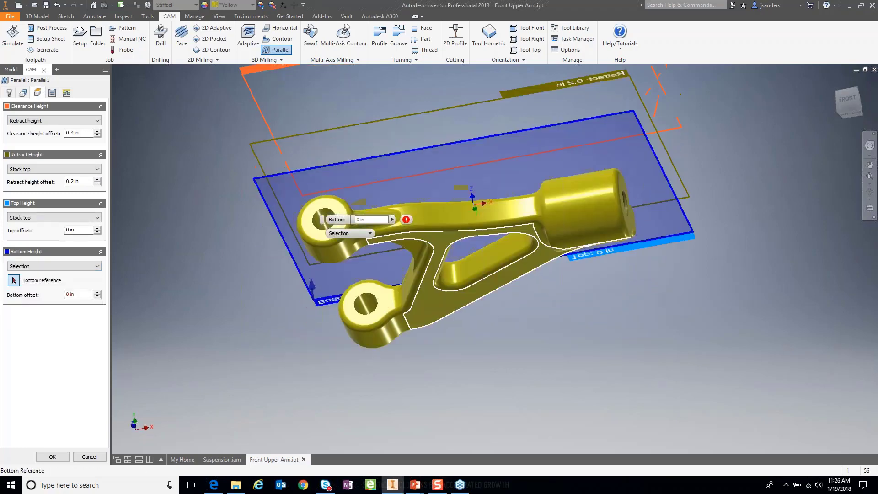
click(435, 300)
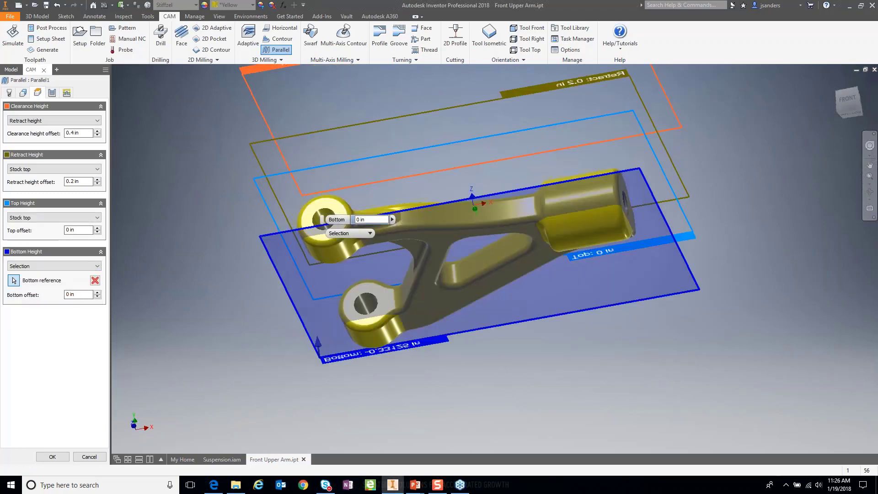
click(371, 220)
text(-0.05)
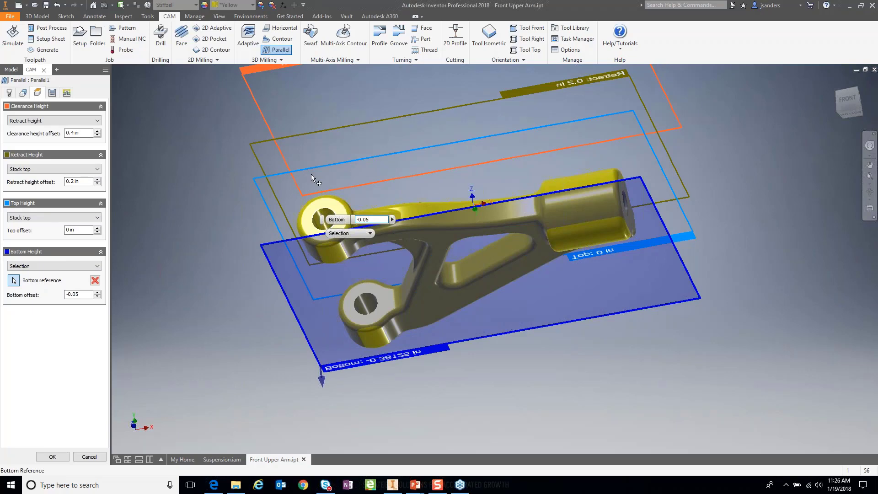
Step: Set the Parallel stepover to 0.025 in, generate the operation, and view its toolpath from above
click(51, 92)
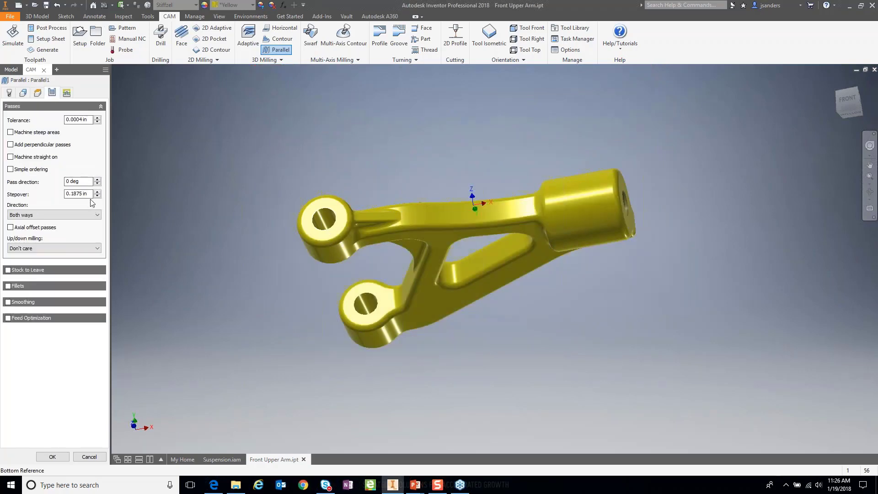
drag(89, 194, 71, 198)
text(0.025)
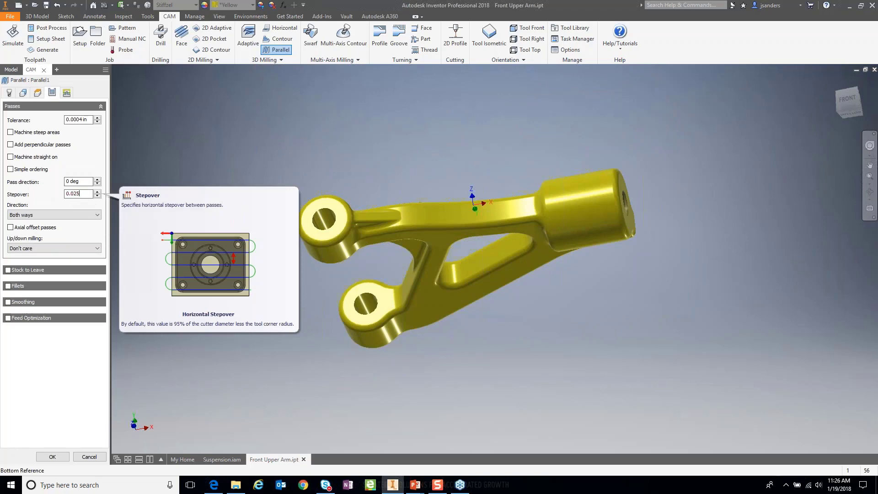
click(52, 458)
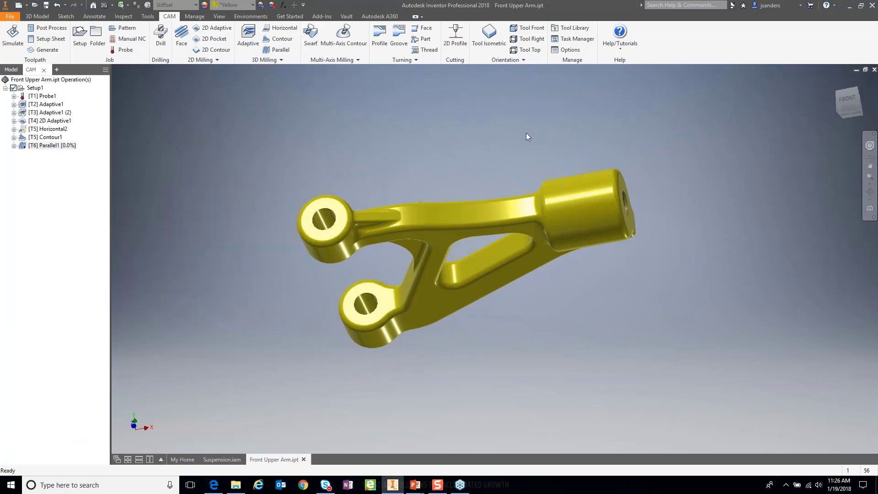
shift+middle_drag(482, 138, 526, 310)
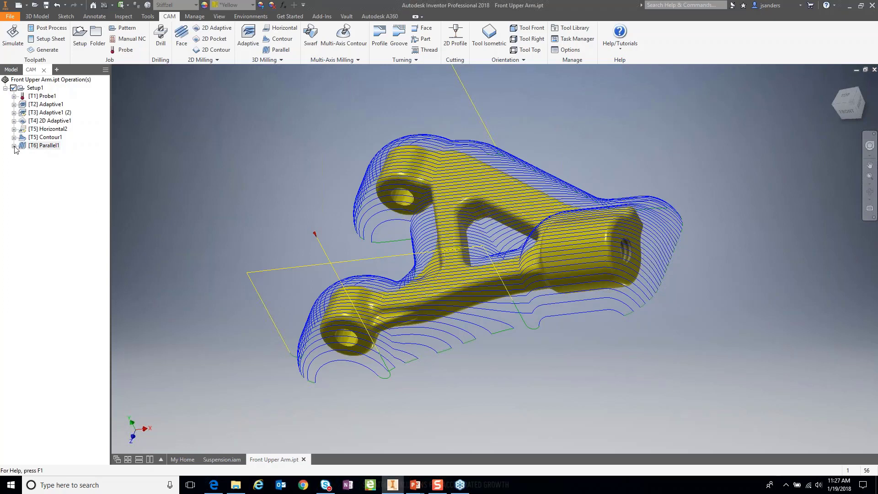
Step: Edit the Parallel operation and pick all fillet faces around the triangular window's upper edge as avoid surfaces
double_click(36, 146)
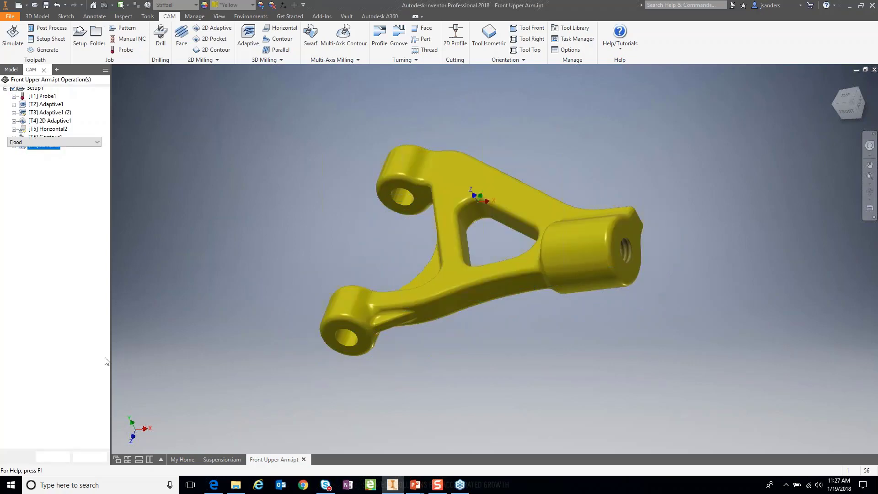
click(23, 93)
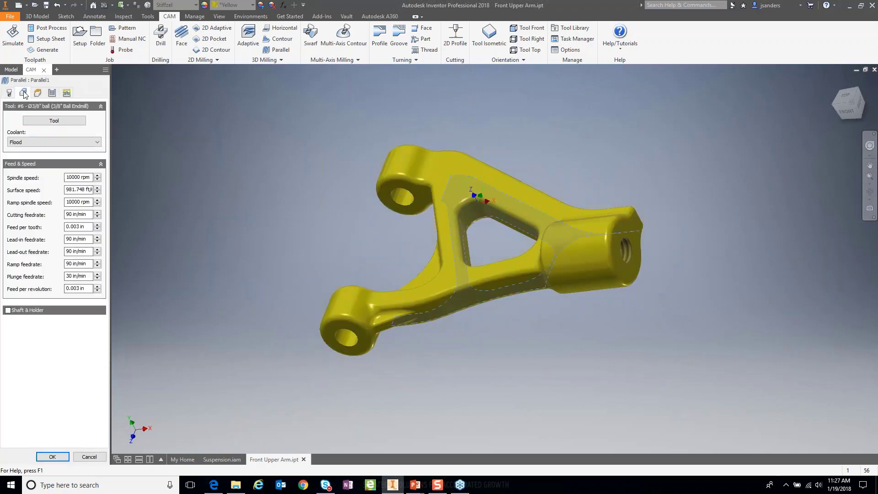
click(8, 272)
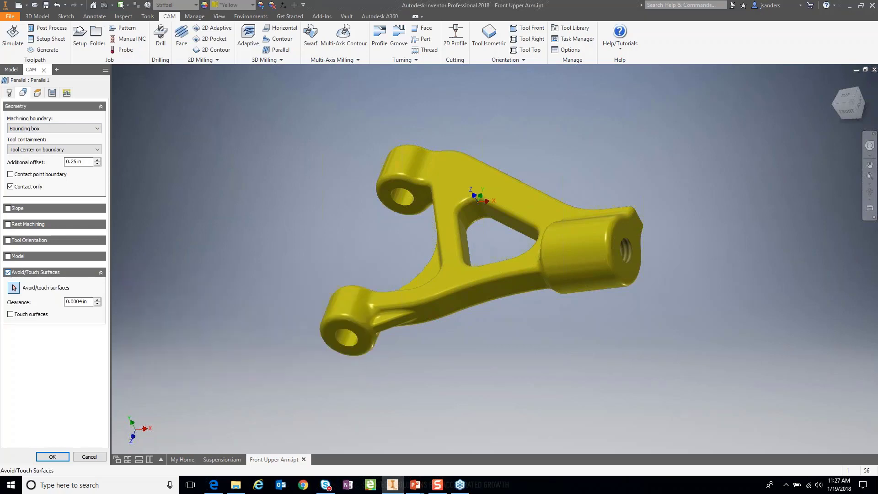
click(467, 202)
scroll(457, 232, up, 5)
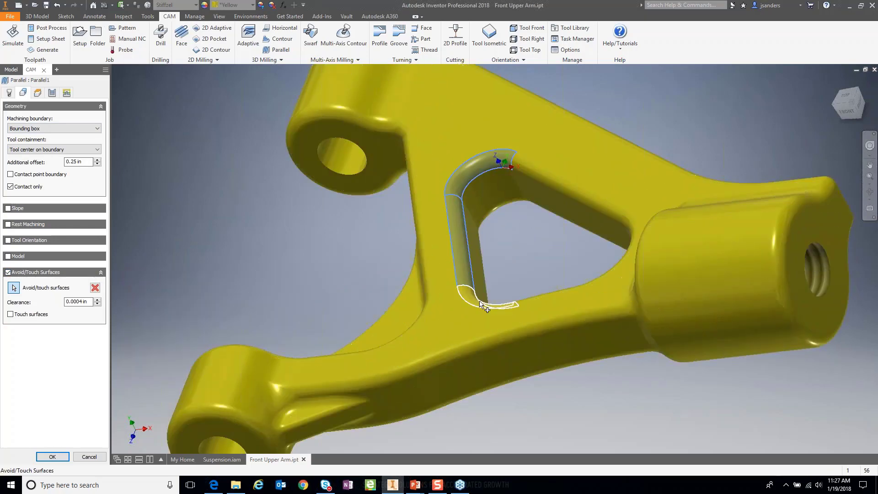
click(526, 301)
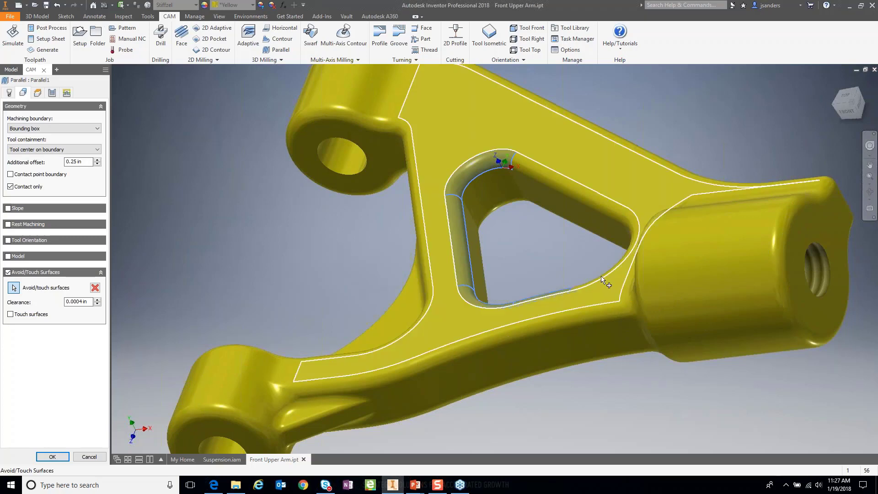
click(603, 276)
click(580, 201)
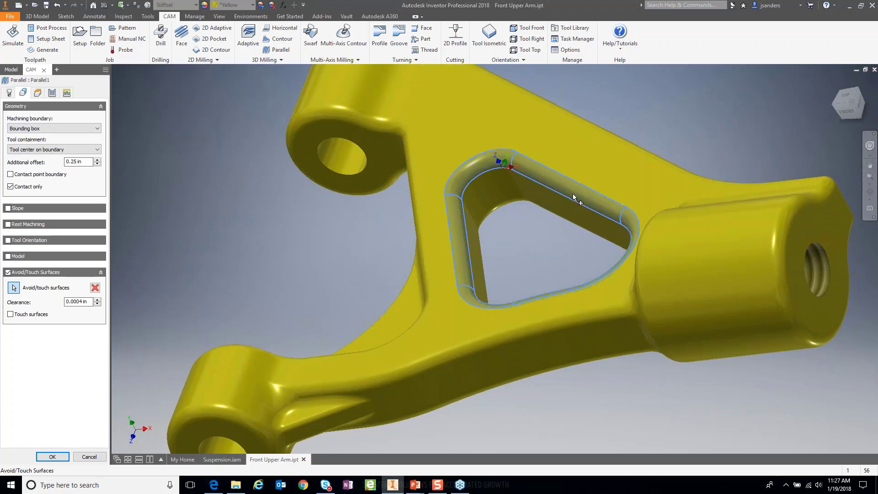
Step: Regenerate the Parallel operation and inspect its toolpath around the triangular window
click(52, 456)
scroll(250, 189, up, 5)
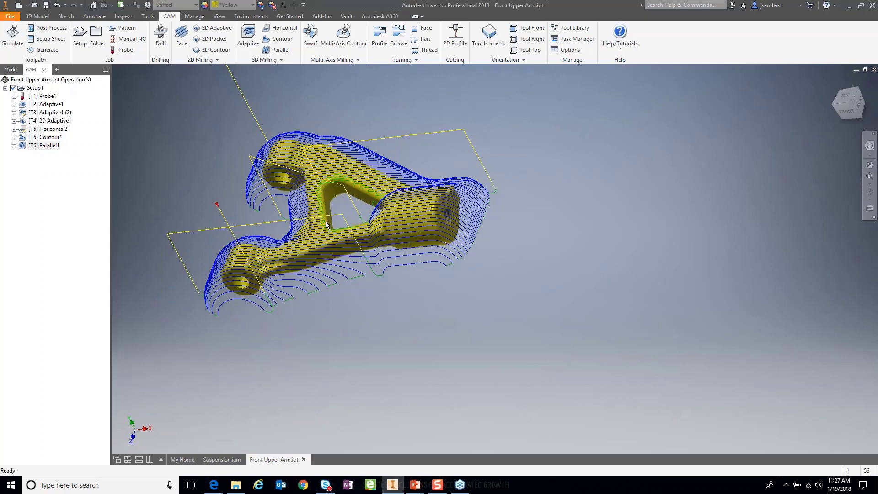
scroll(325, 222, down, 4)
middle_drag(325, 222, 364, 279)
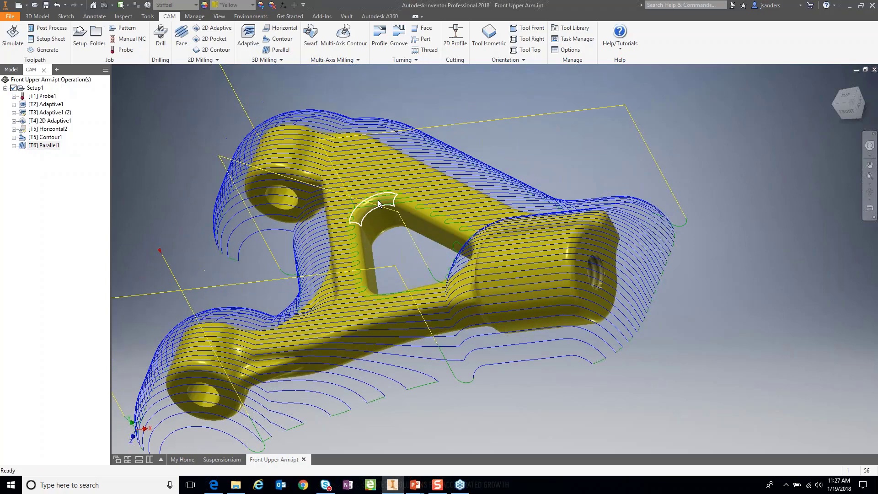
Step: Start a 3D Flow operation and assign the 1/16" ball endmill from the front upper arm tool library
click(253, 60)
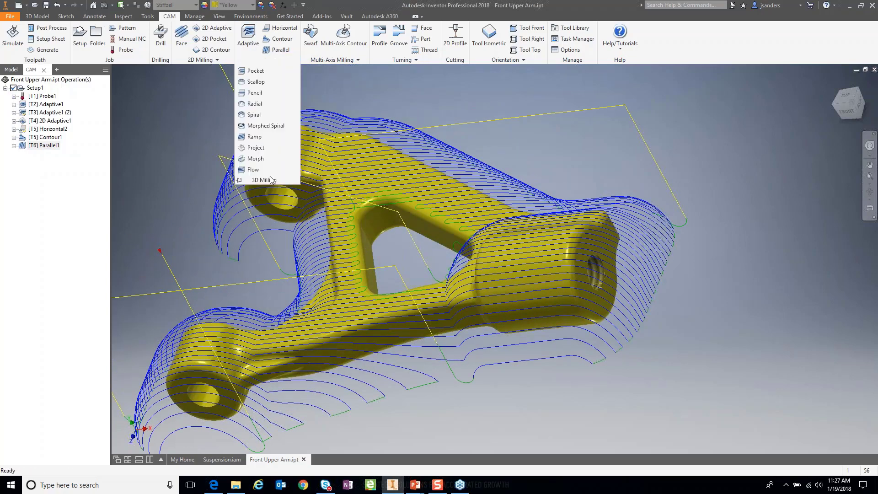
click(253, 170)
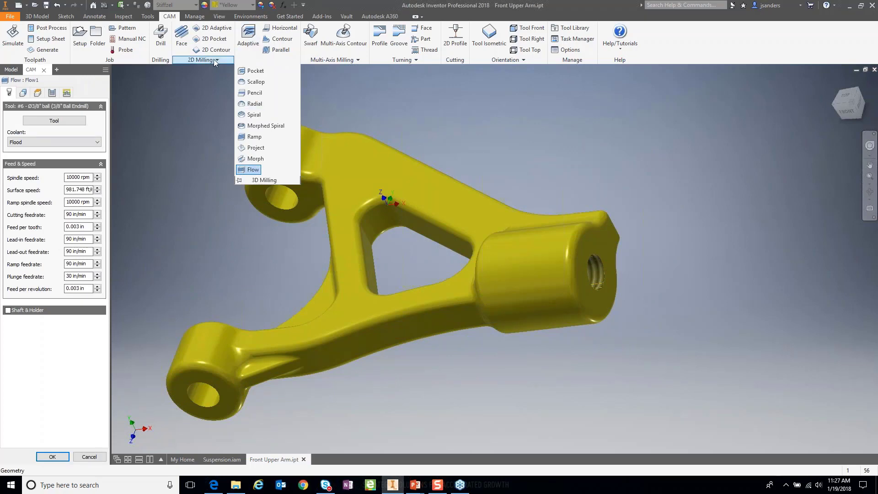
click(200, 60)
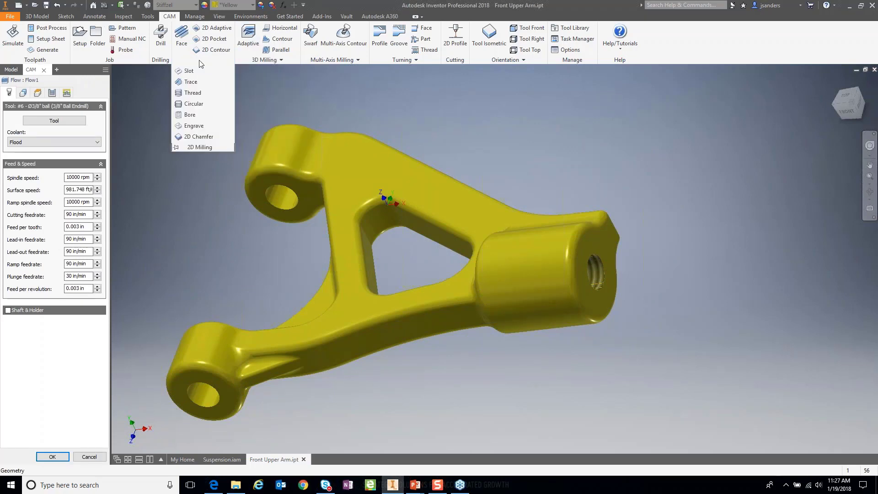
click(273, 60)
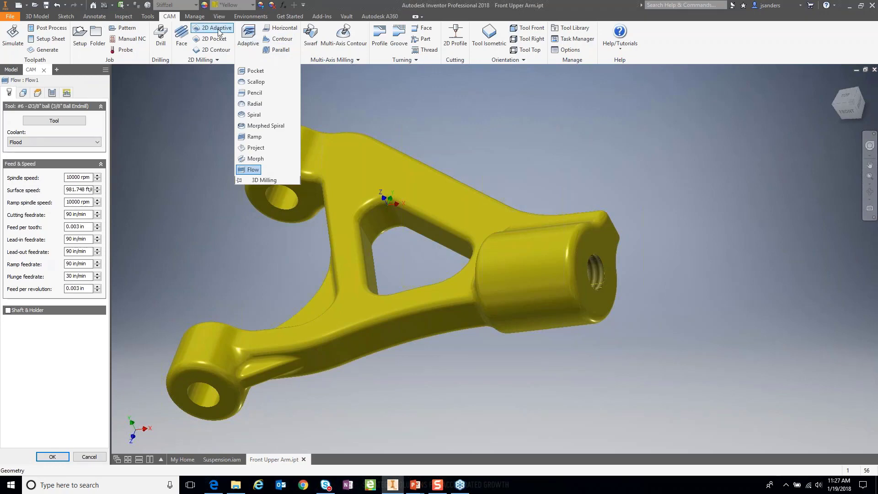
click(52, 121)
click(314, 199)
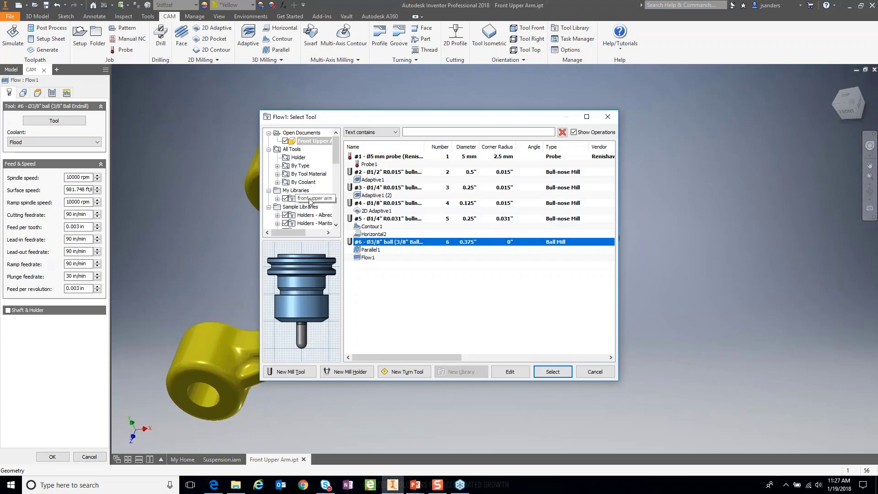
double_click(380, 204)
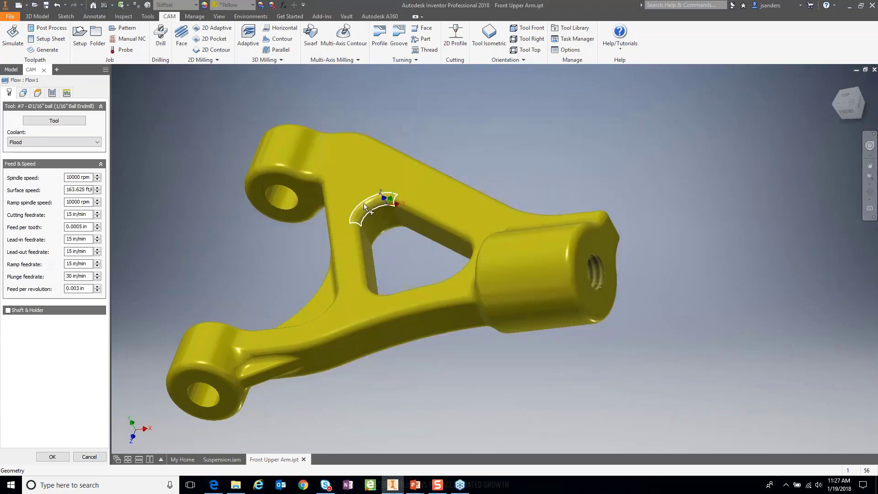
Step: Pick all fillet faces around the triangular window's upper edge as the Flow operation's geometry
click(23, 93)
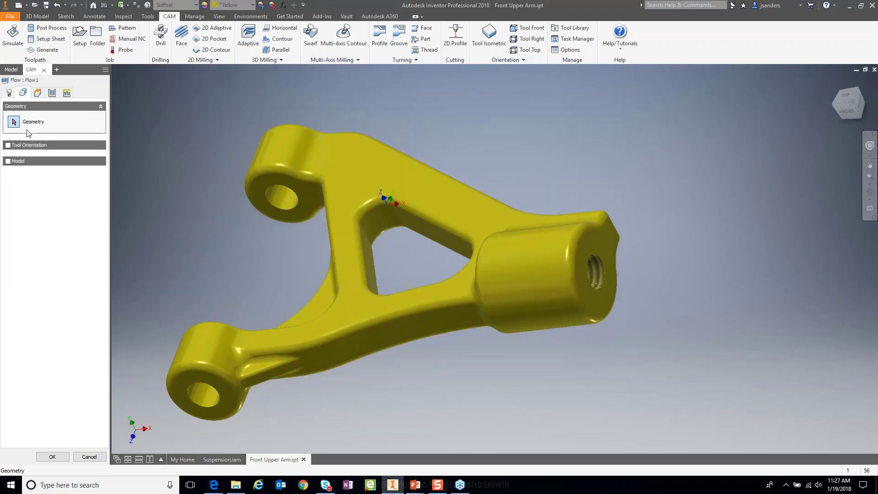
click(377, 198)
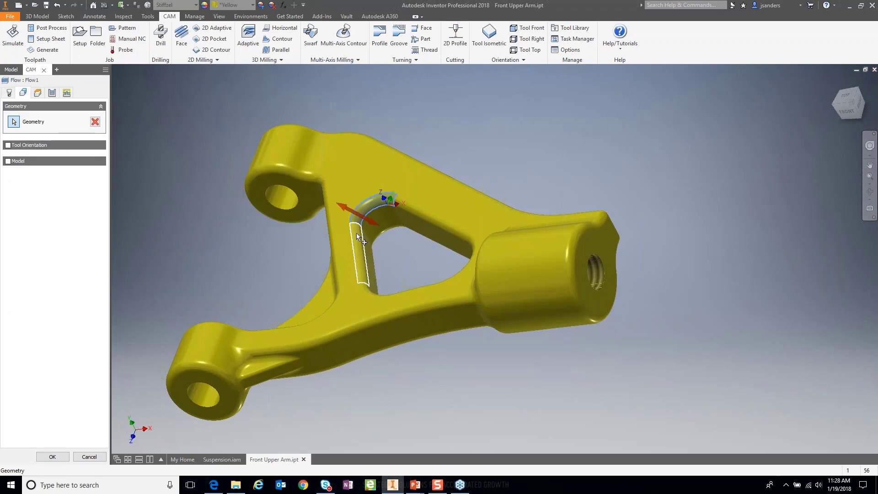
click(369, 292)
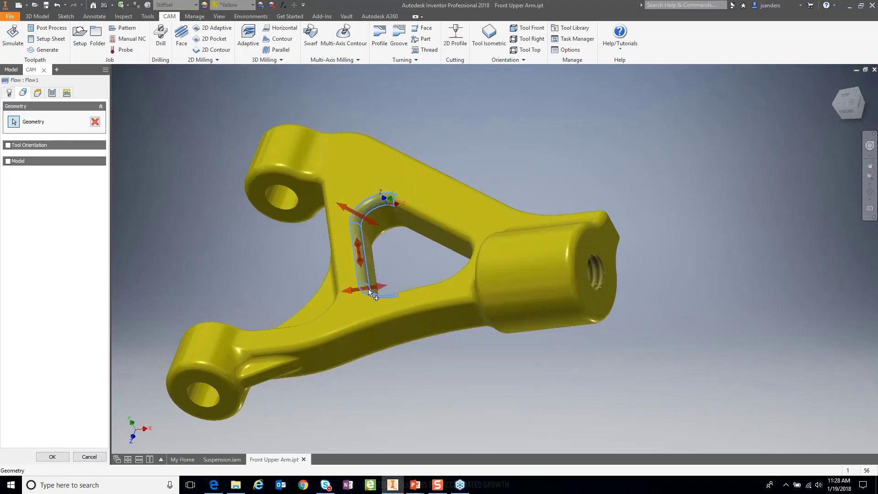
click(418, 289)
click(470, 235)
click(449, 224)
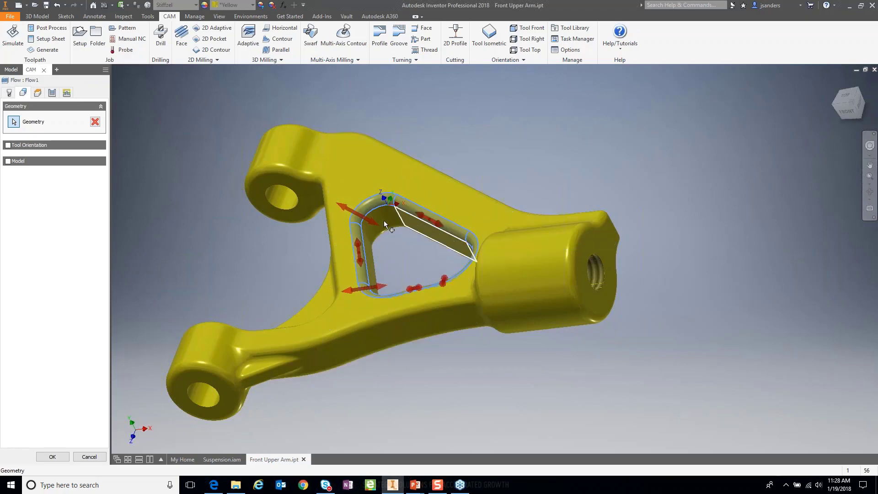
Step: Switch the flow directions that cross the fillet so every selected face is cut along the window's edge
click(371, 220)
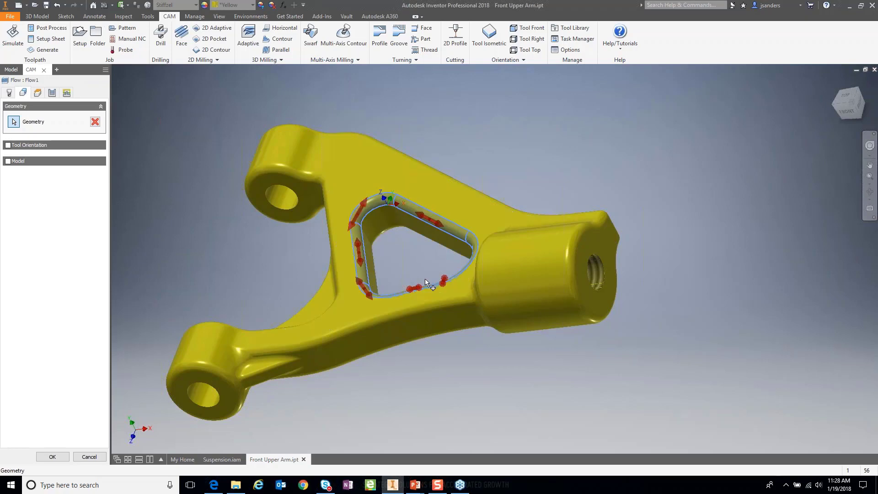
shift+middle_drag(395, 265, 402, 289)
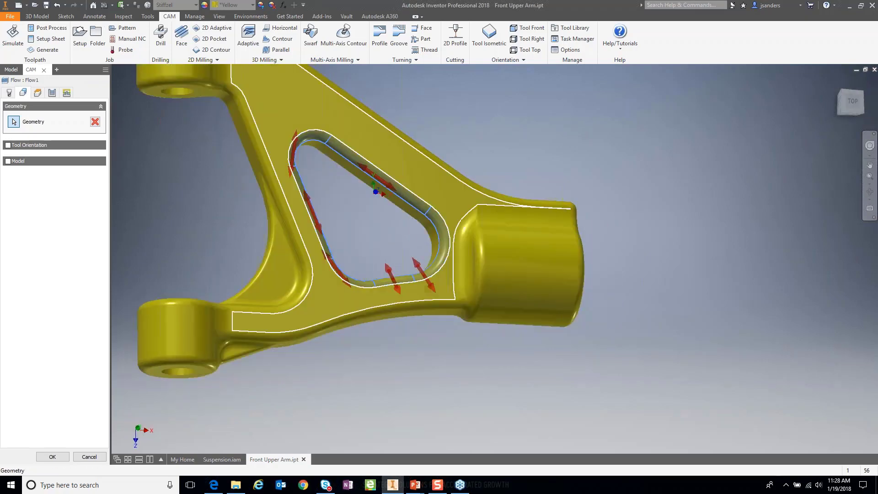
click(398, 287)
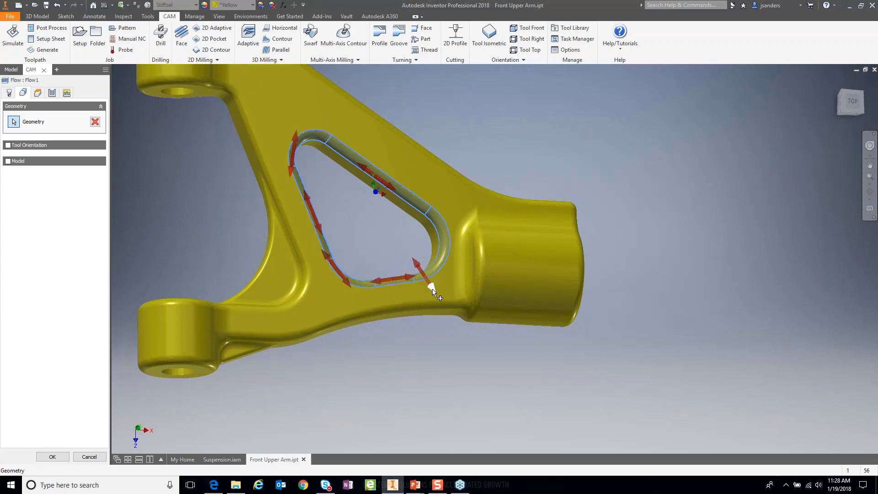
shift+middle_drag(389, 268, 339, 242)
Step: Review the Flow heights and linking, set the number of stepovers for its passes, and generate the toolpath
click(38, 93)
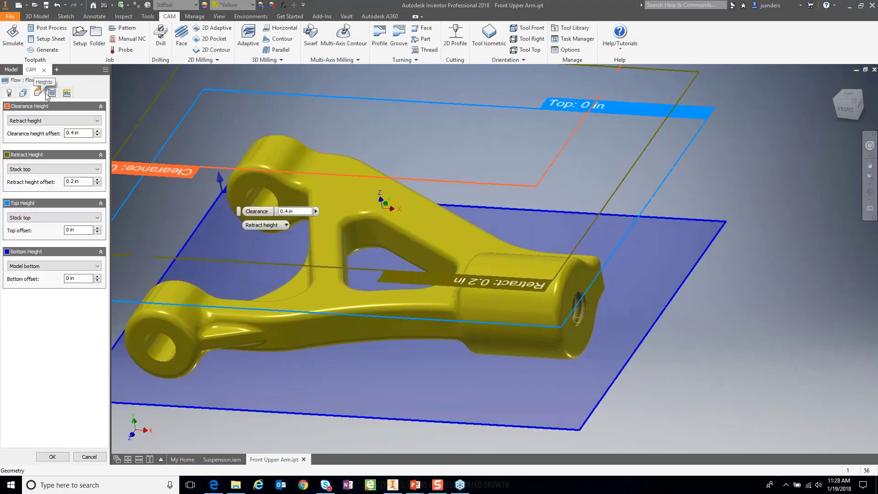
click(61, 94)
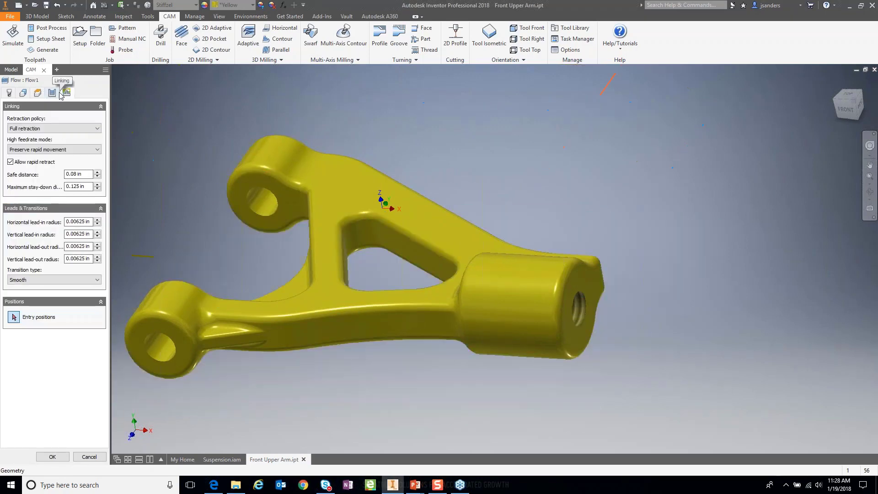
click(53, 93)
double_click(76, 174)
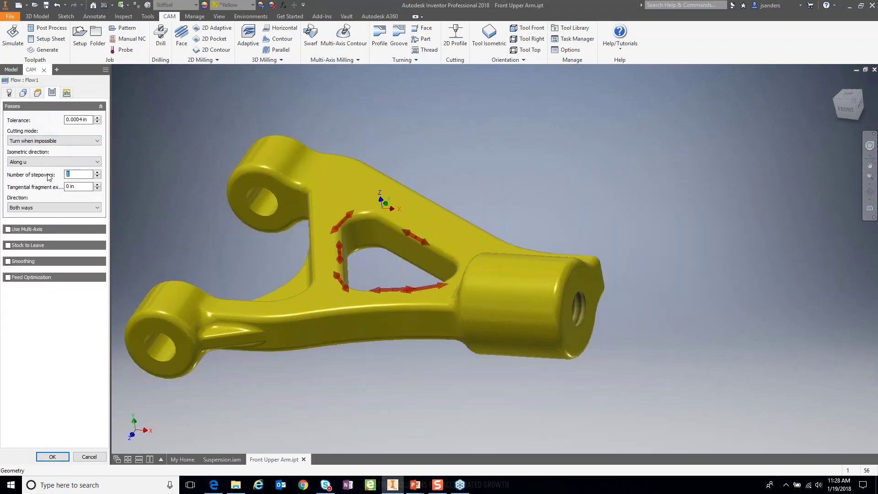
click(52, 456)
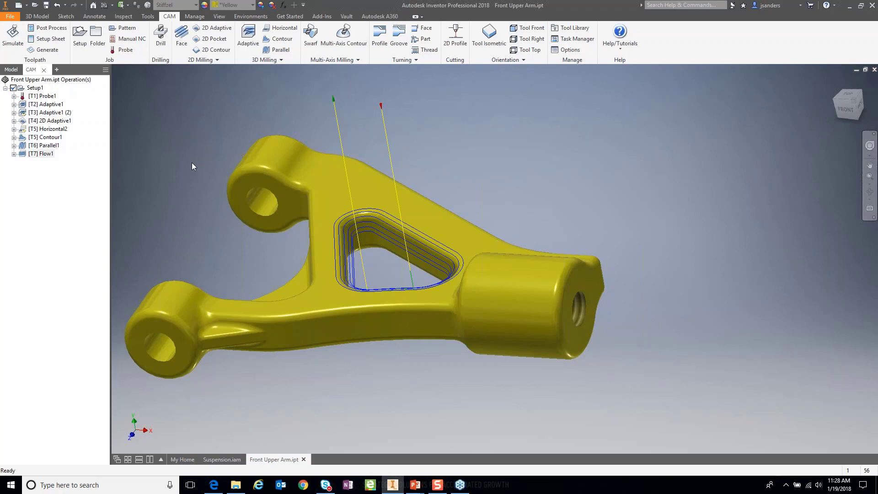
Step: Open the simulation of all the part's operations and turn off stock transparency
scroll(192, 163, down, 5)
scroll(215, 186, up, 6)
scroll(215, 186, up, 3)
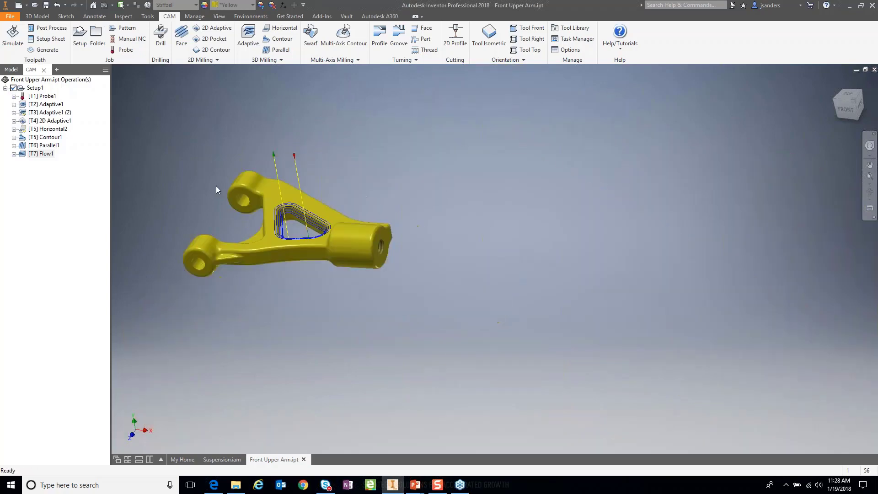
right_click(35, 81)
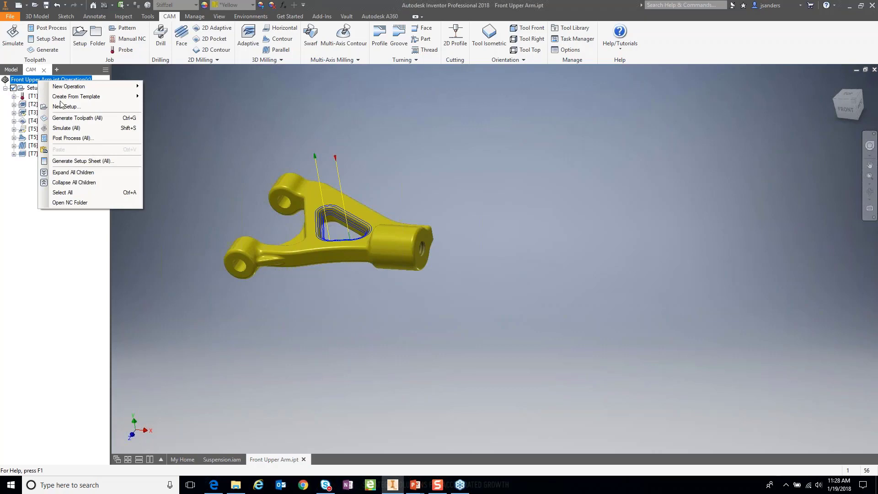
click(67, 128)
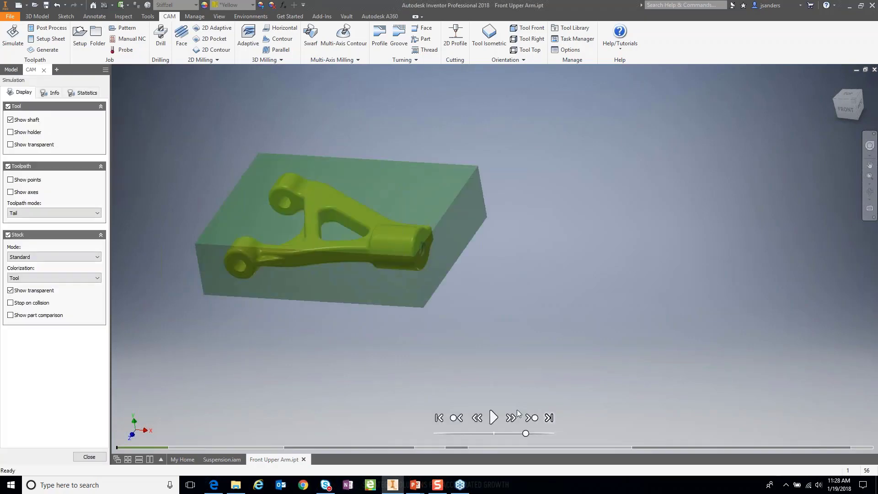
click(10, 290)
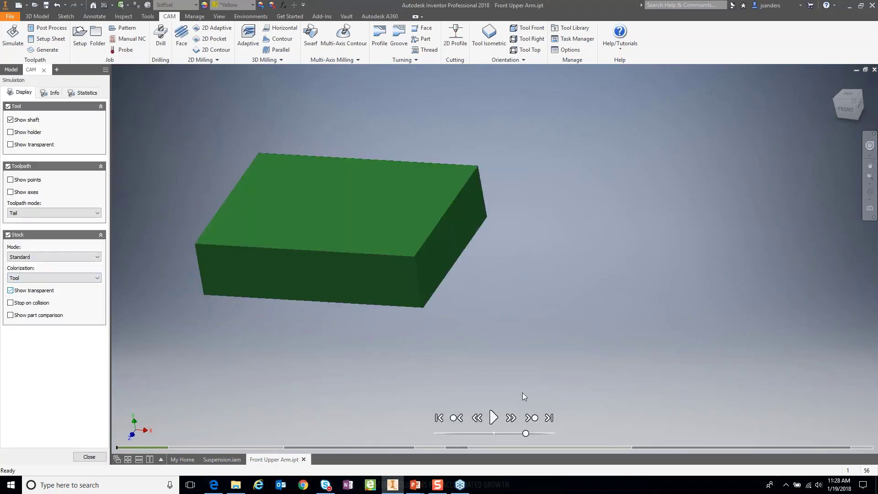
Step: Skip the simulation past probing and both adaptive roughing operations, then play the remaining operations at a higher speed
click(531, 418)
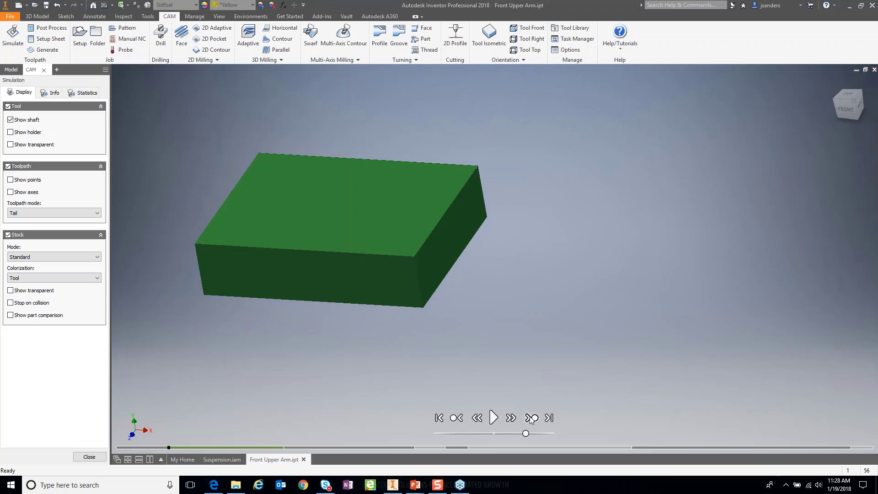
click(531, 418)
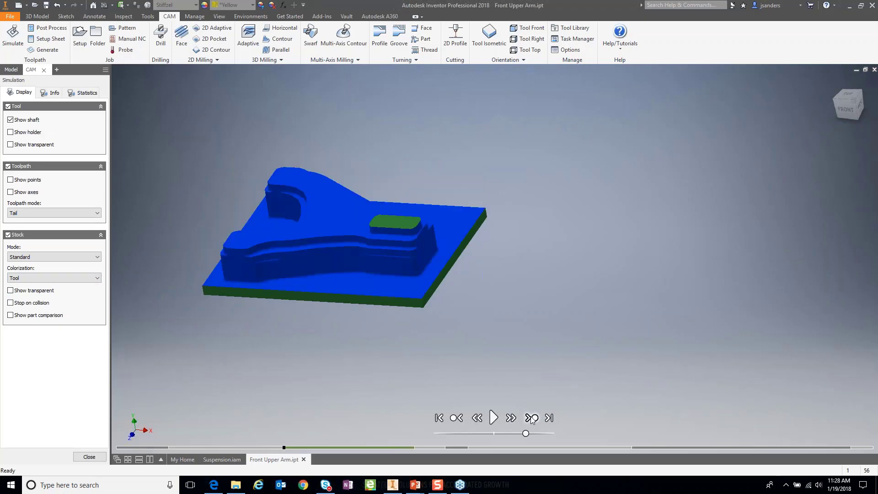
click(531, 418)
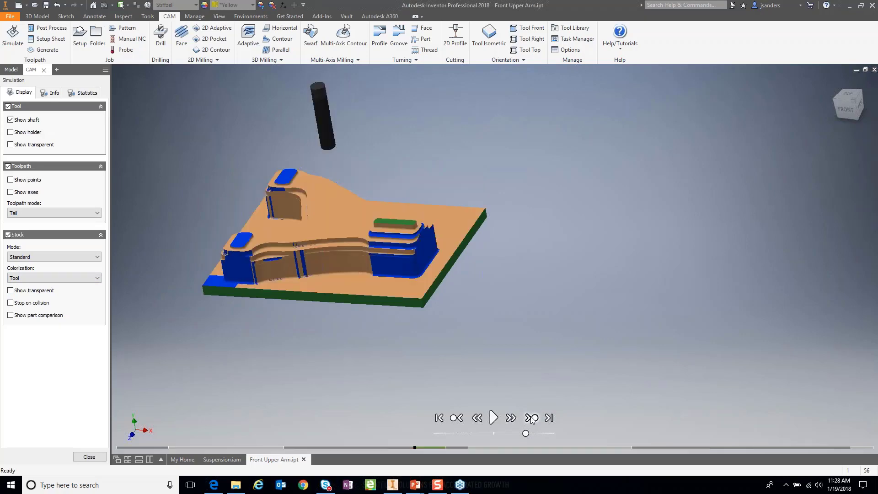
click(498, 418)
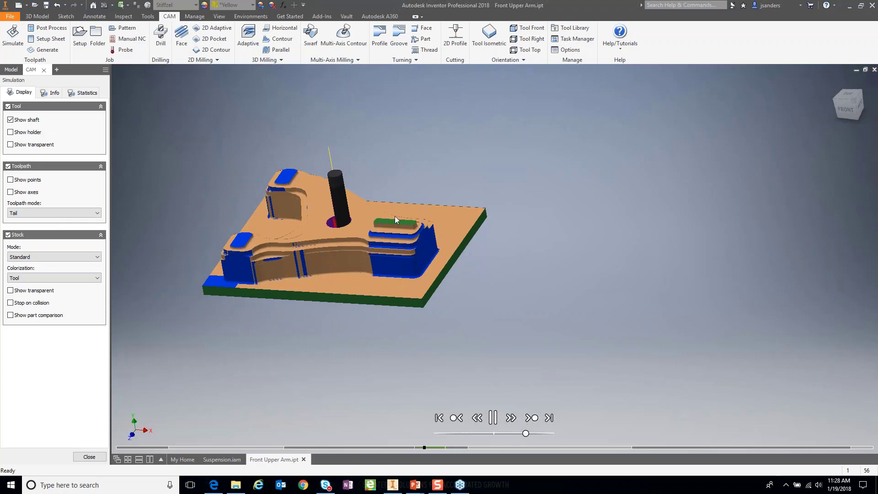
middle_drag(394, 216, 408, 223)
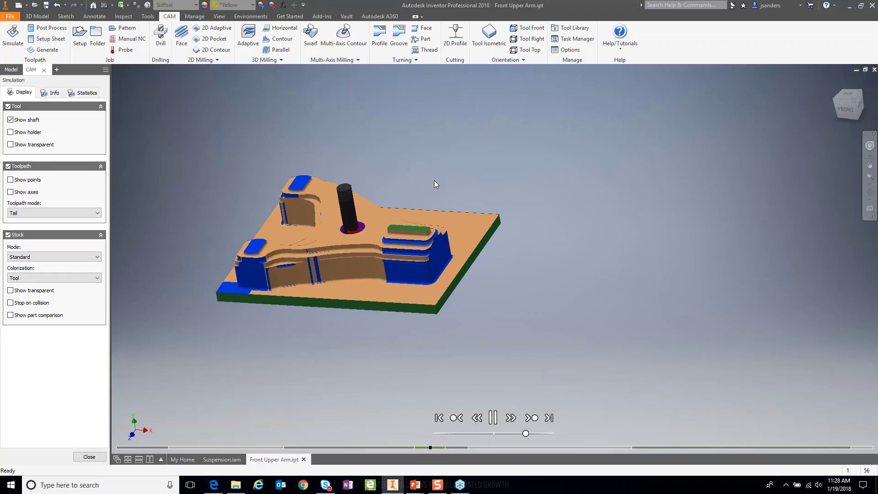
shift+middle_drag(405, 187, 414, 201)
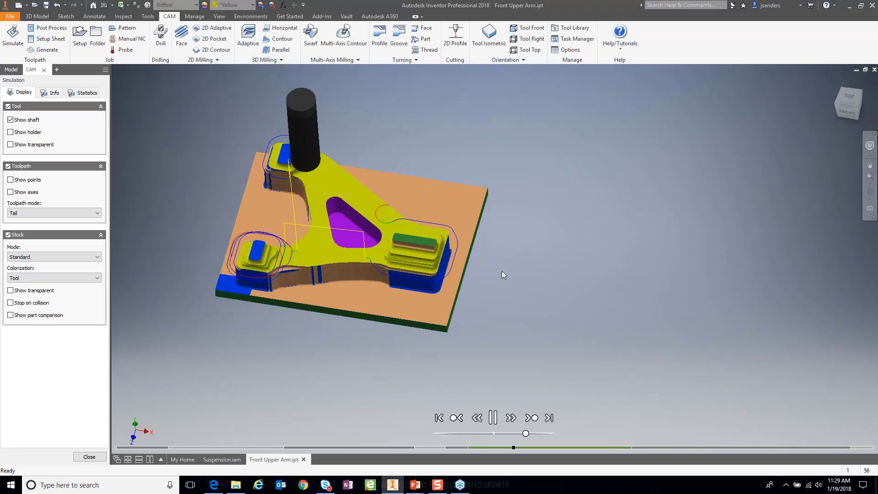
drag(525, 433, 537, 434)
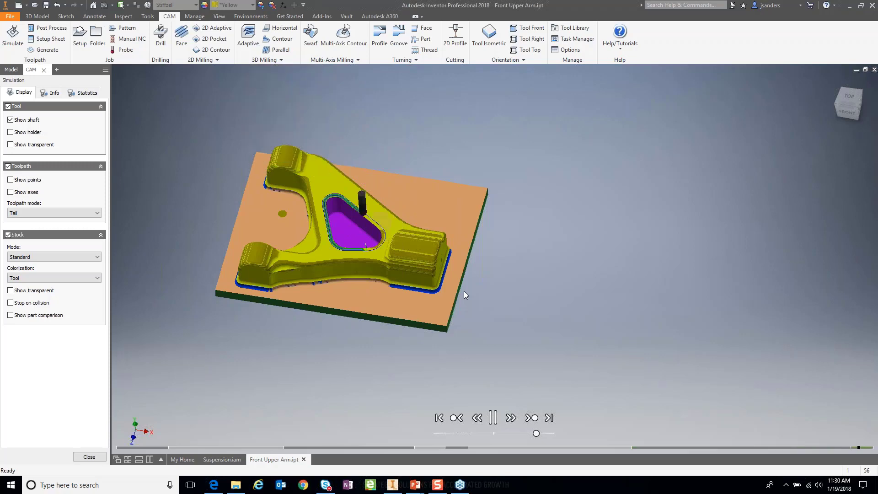
Step: Inspect the simulated fillet finish around the triangular window up close and close the simulation
scroll(355, 215, down, 5)
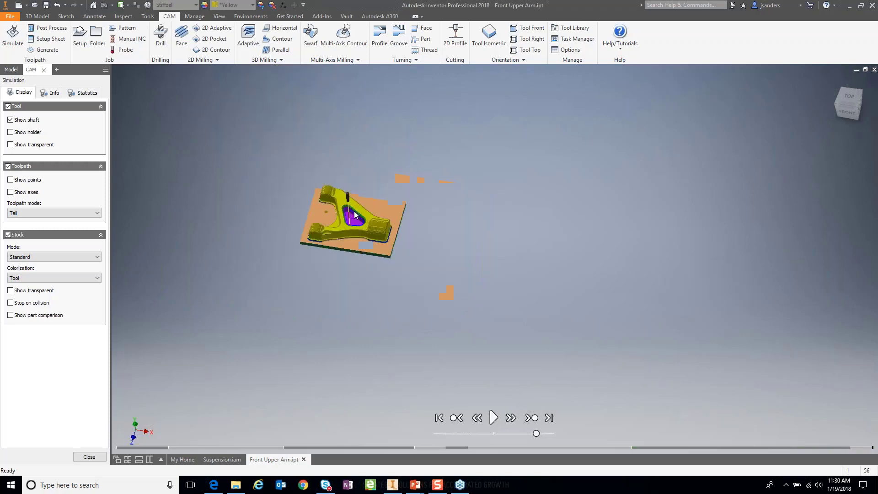
scroll(355, 215, up, 15)
scroll(355, 215, down, 4)
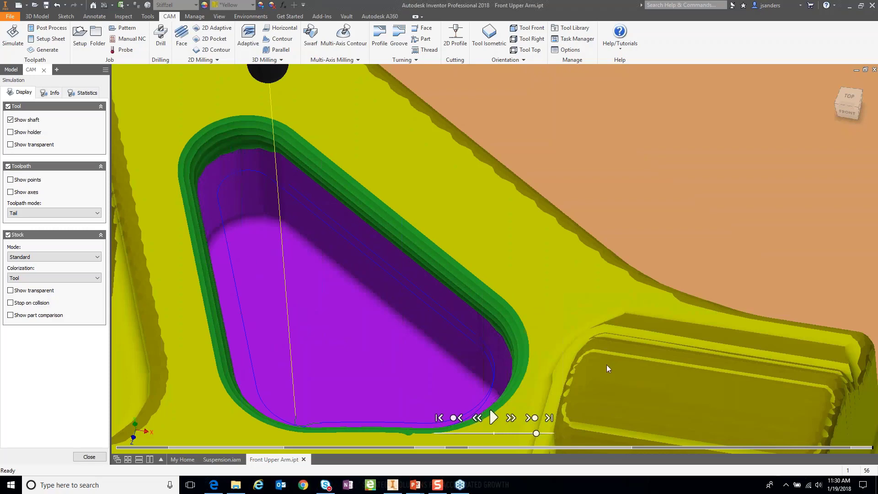
scroll(608, 364, down, 3)
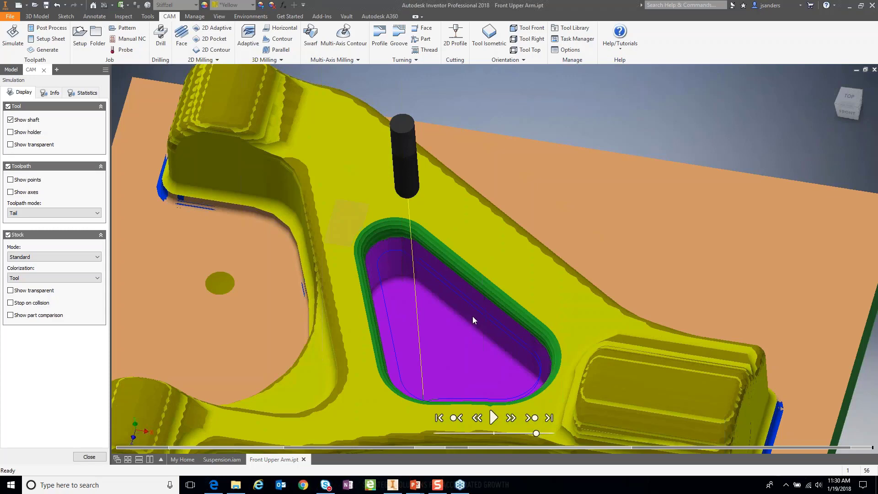
scroll(473, 316, up, 3)
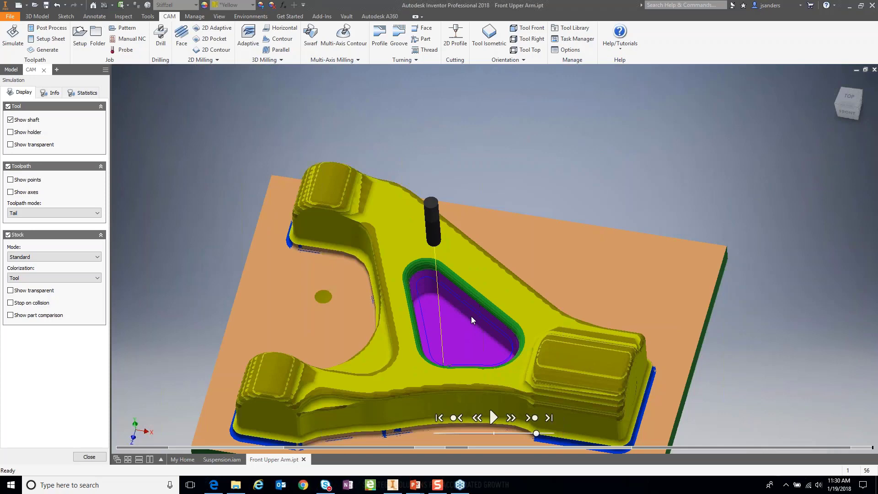
click(91, 459)
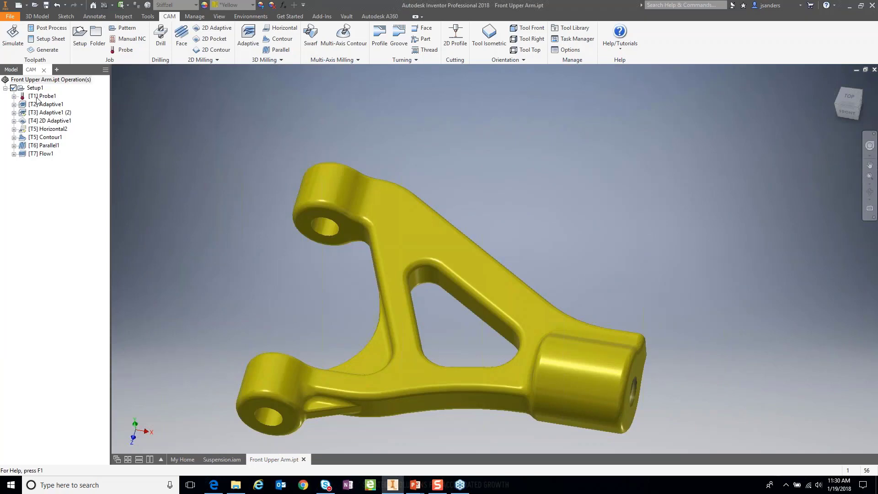
Step: Post-process all of Setup1 with the HAAS (pre-NGC) post as program 1001, overwriting the existing 1001.nc file
right_click(34, 89)
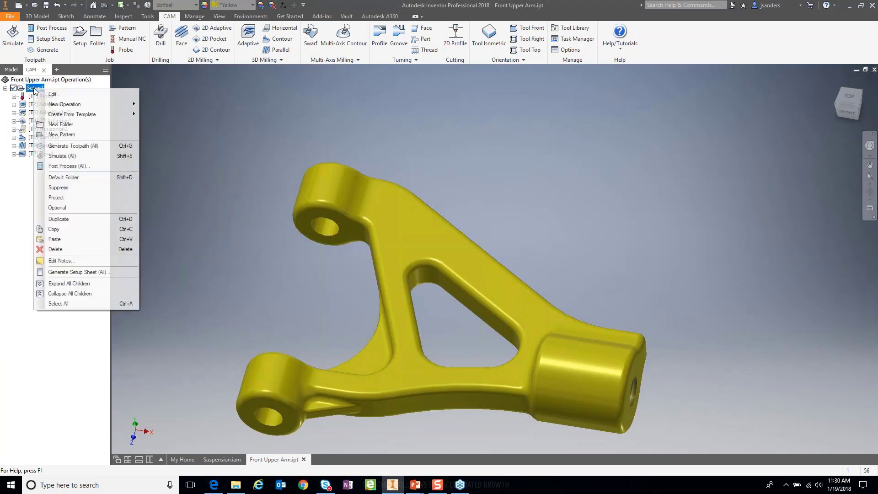
click(64, 166)
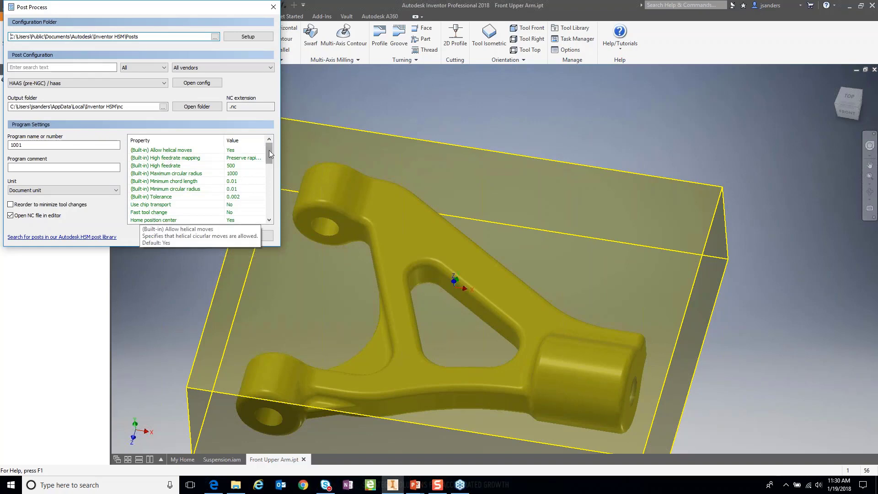
mouse_move(269, 150)
mouse_down()
mouse_move(272, 217)
mouse_move(272, 134)
mouse_up()
click(201, 239)
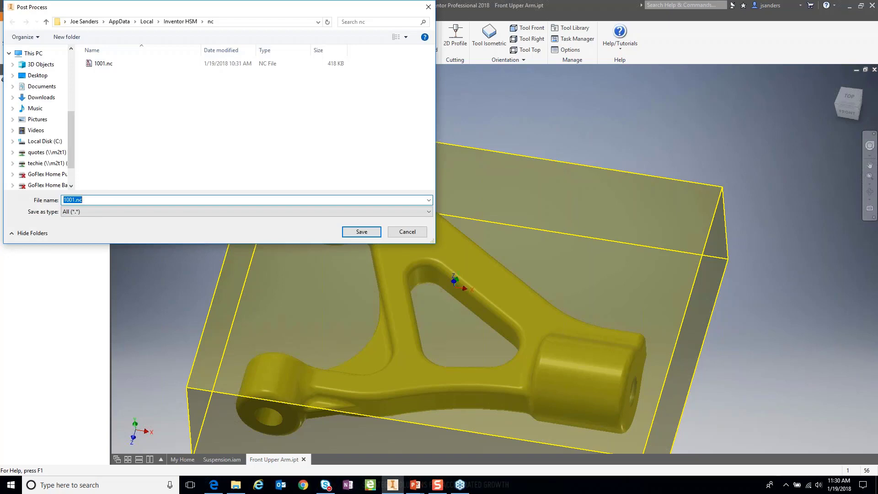
click(362, 231)
click(461, 242)
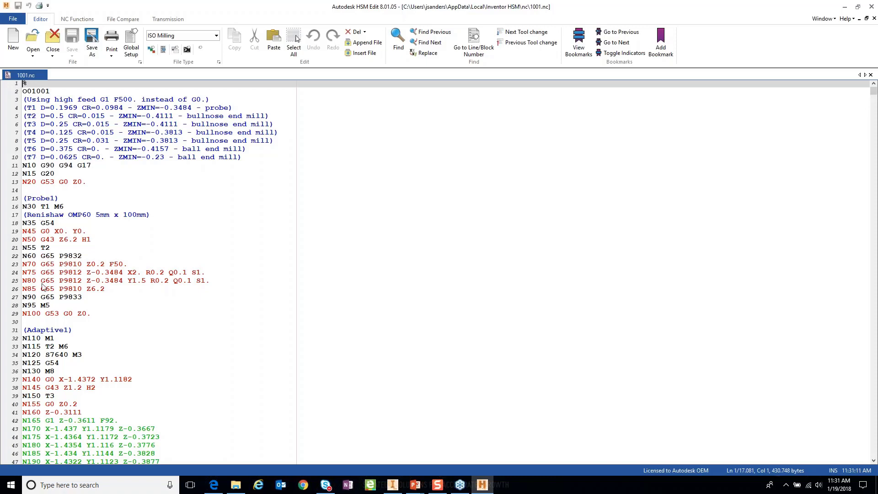
Step: Read through the probing and first adaptive sections of the posted NC code and close the editor
scroll(43, 286, down, 9)
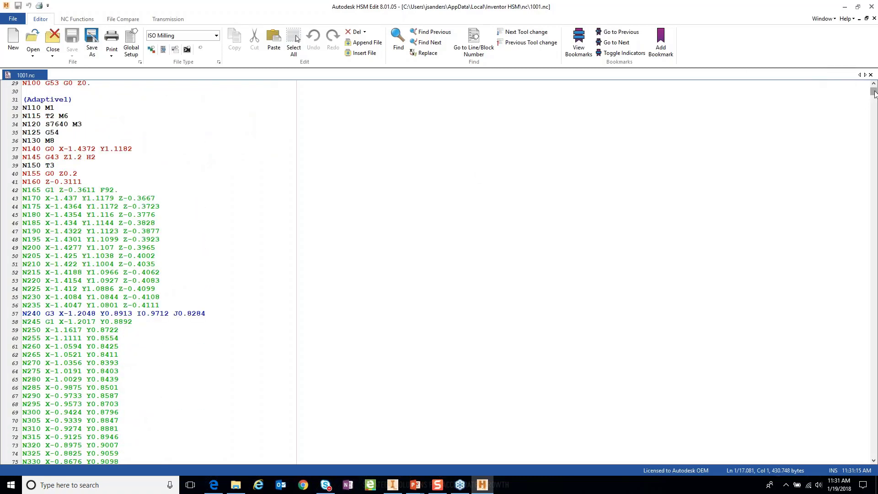
mouse_move(873, 92)
mouse_down()
mouse_move(872, 473)
mouse_move(873, 78)
mouse_up()
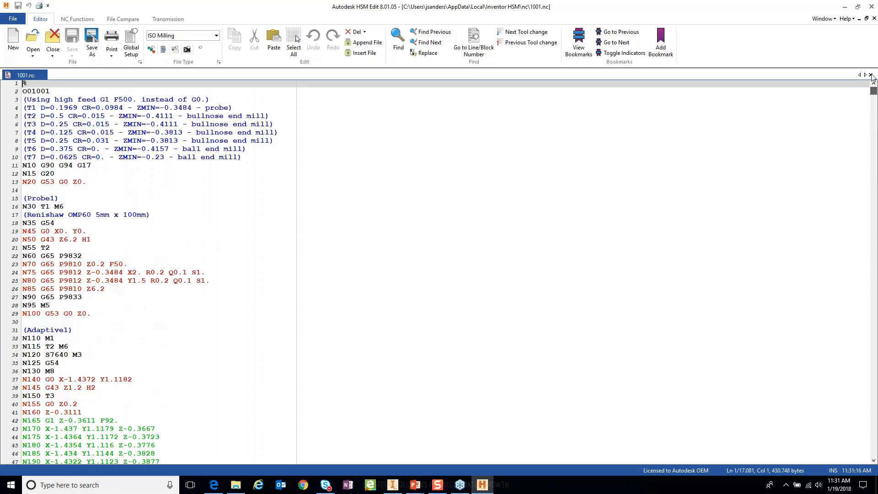
click(871, 6)
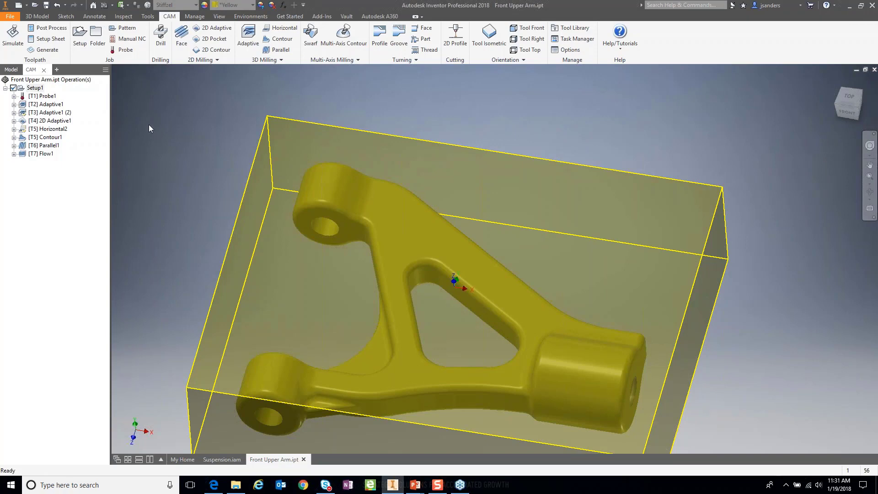
Step: Close the front upper arm part and return to the top level of the suspension assembly
click(34, 17)
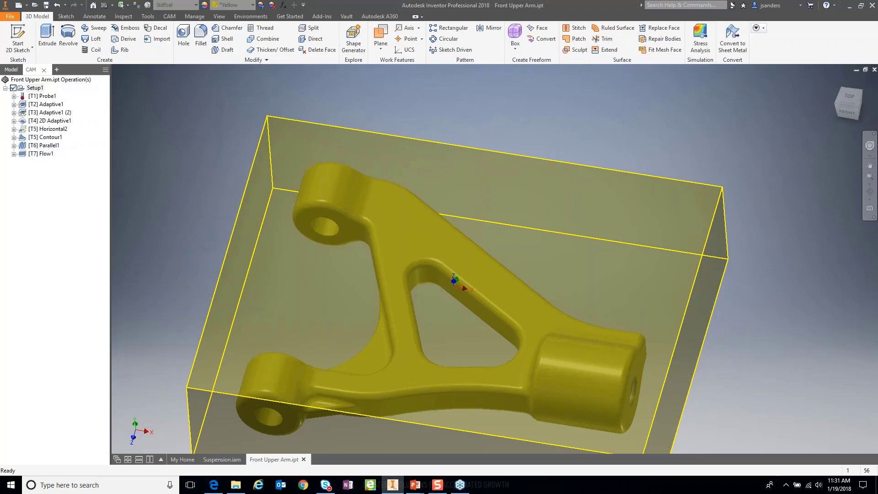
click(874, 69)
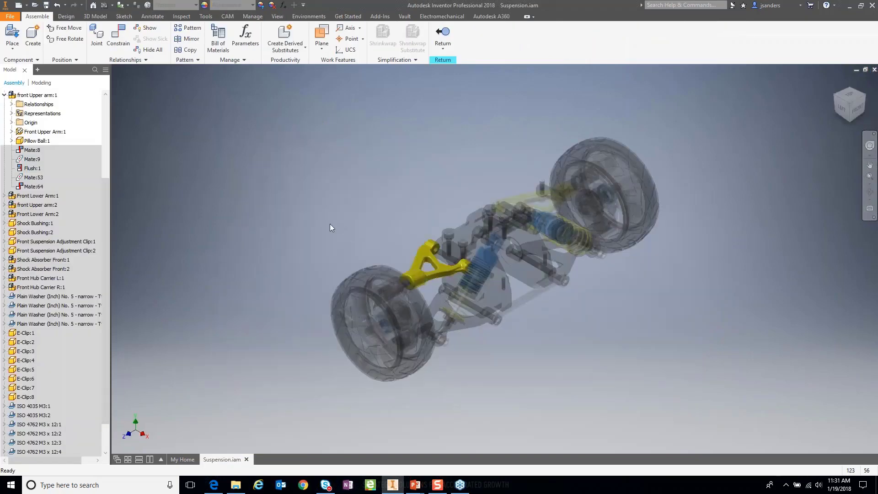
click(443, 33)
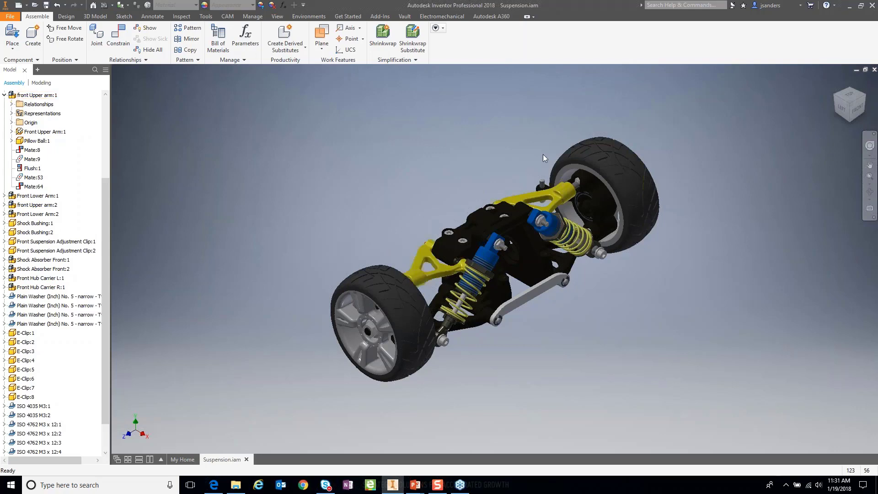
Step: Activate the front upper arm within the suspension assembly and open its part file in its own window
double_click(442, 262)
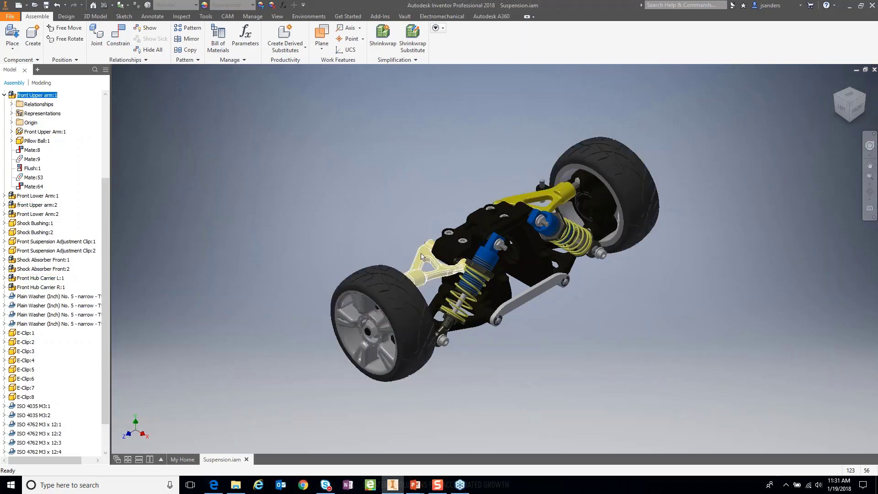
right_click(423, 192)
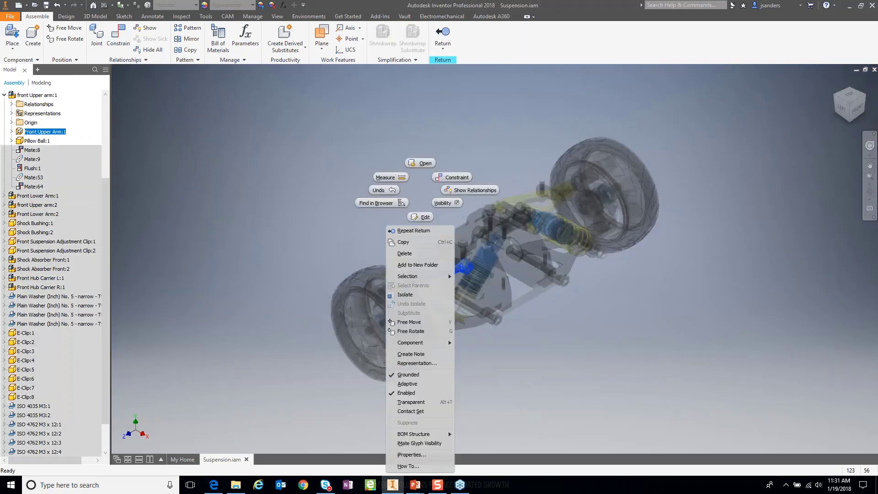
click(358, 241)
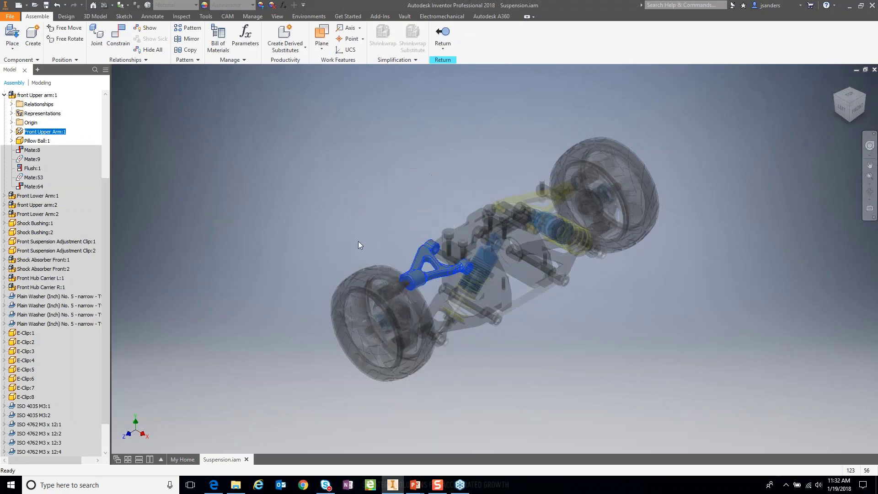
right_click(425, 261)
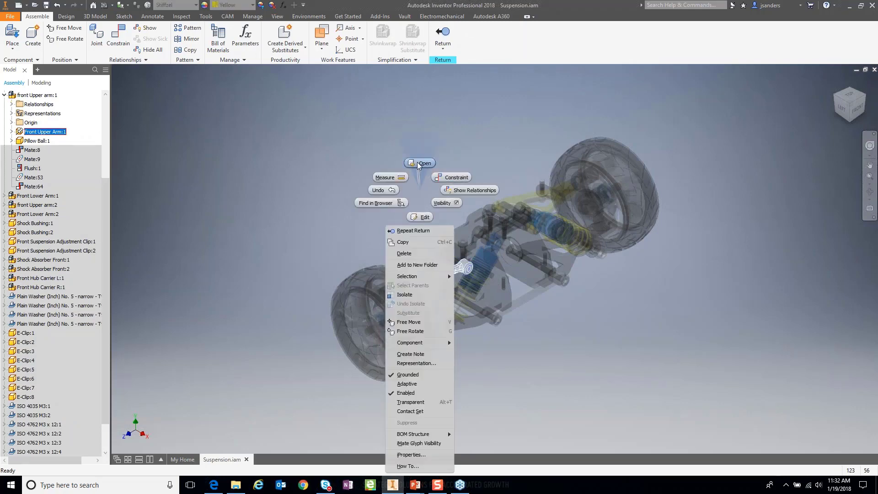
click(229, 161)
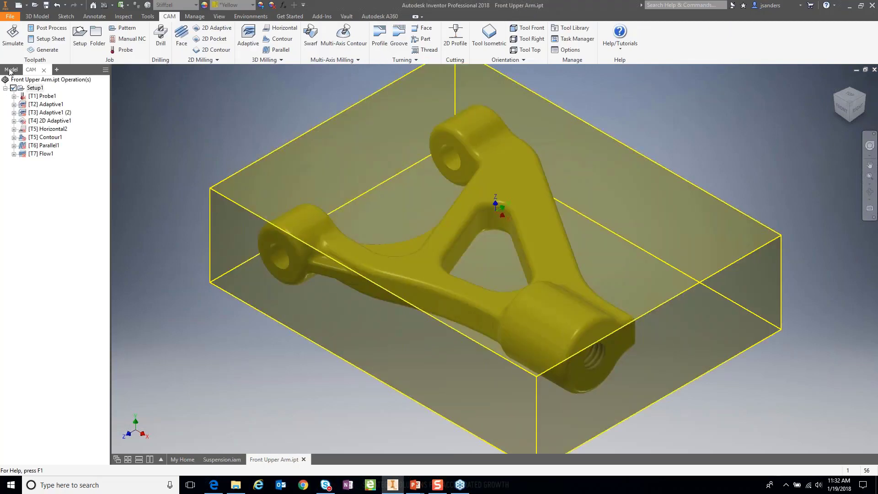
Step: Examine the Parallel1 toolpath against the arm's upper surface in the front view
click(843, 109)
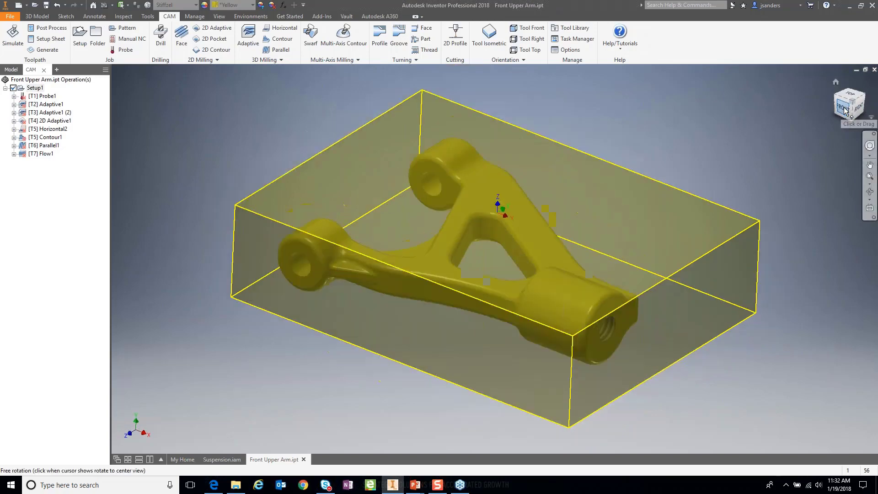
click(33, 146)
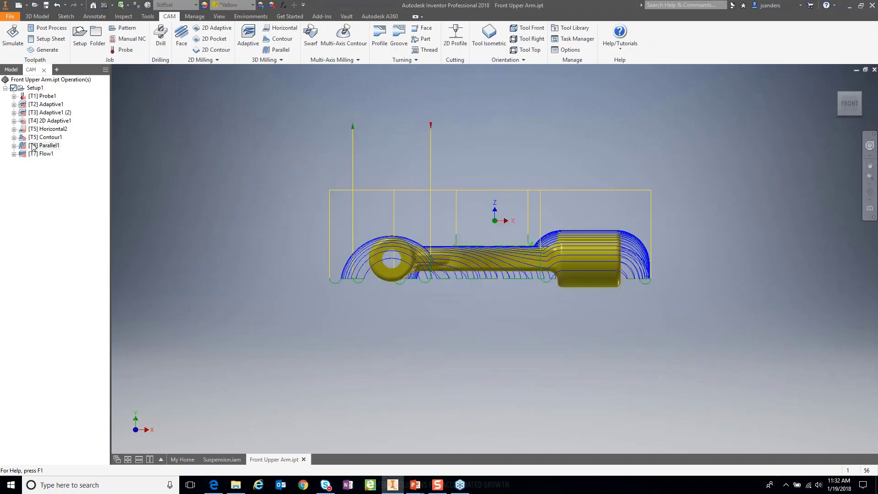
scroll(442, 256, down, 5)
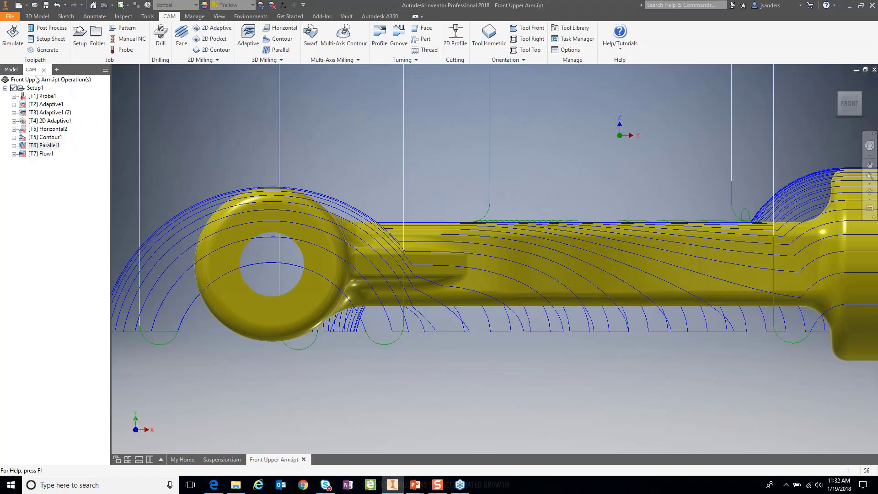
Step: Edit the Extrusion7 feature that forms the arm's web and set its distance to 0.125 in
click(8, 70)
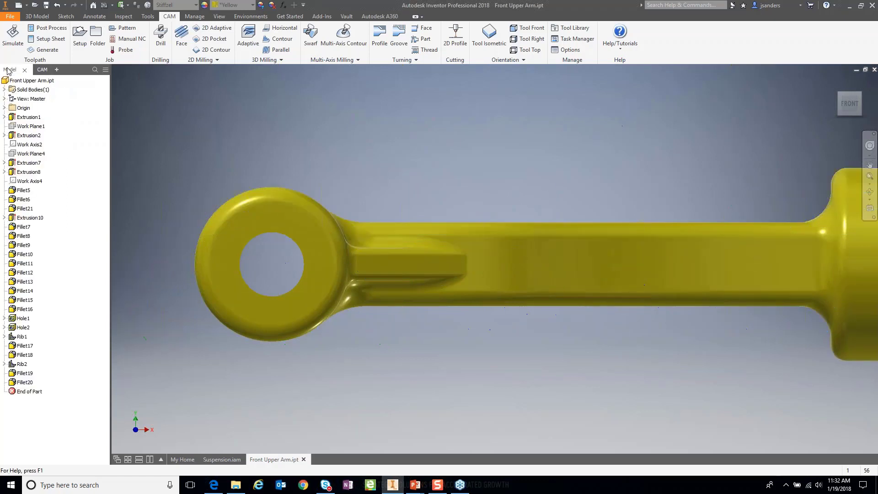
click(26, 163)
scroll(551, 208, down, 3)
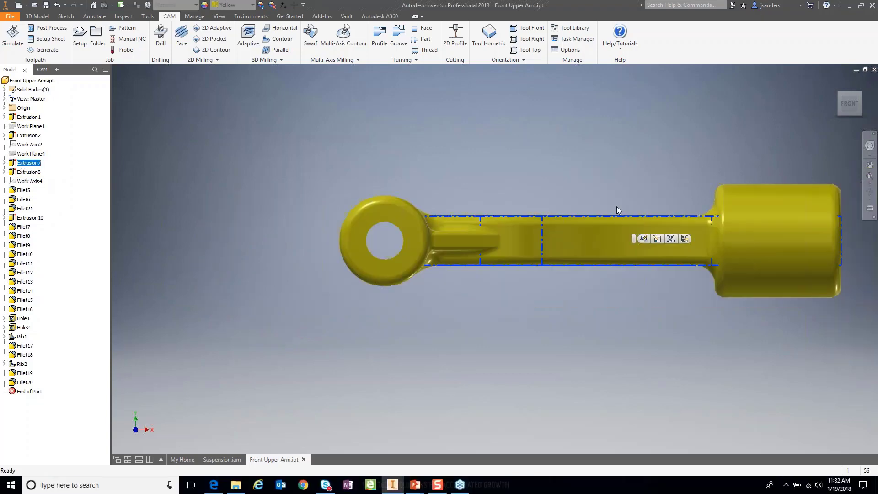
shift+middle_drag(617, 206, 591, 273)
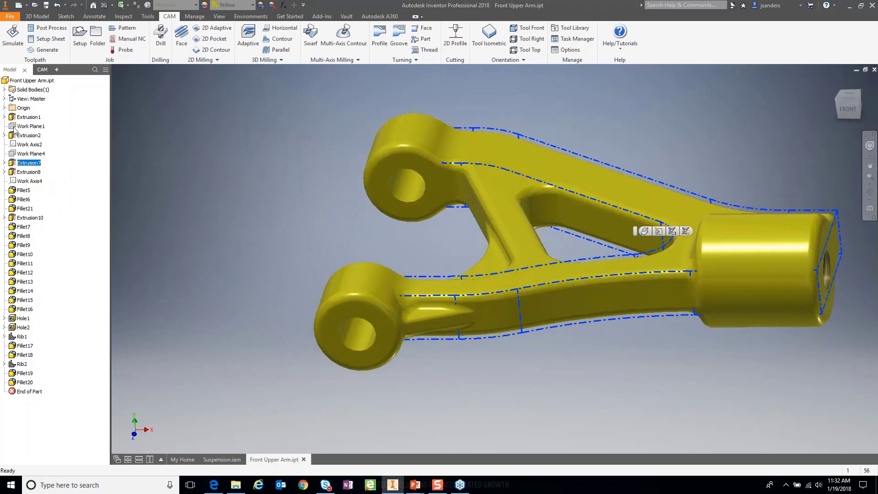
right_click(17, 164)
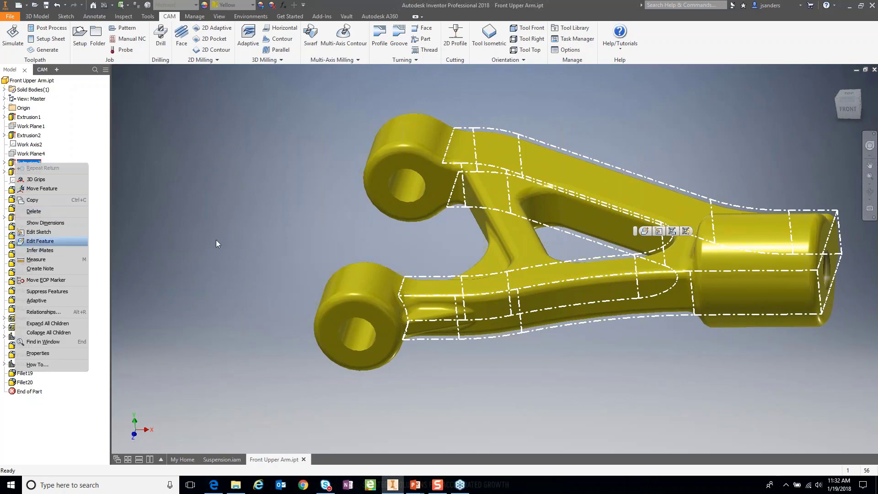
click(39, 241)
click(205, 120)
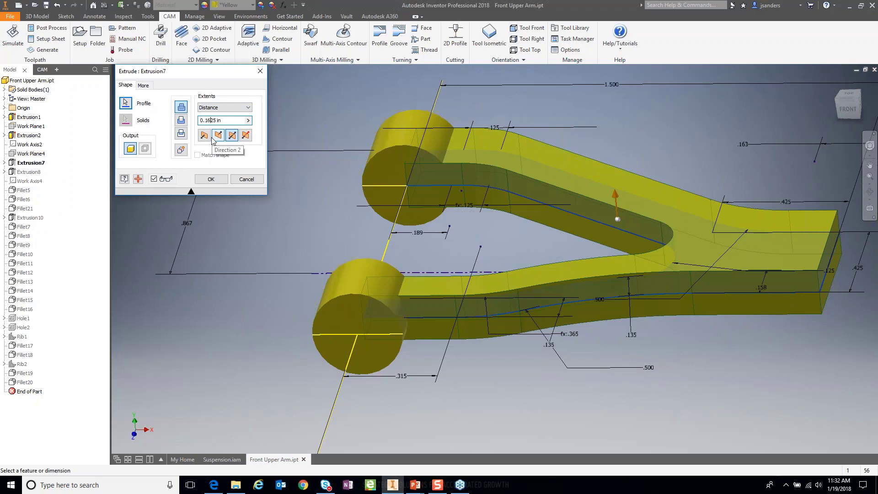
key(BackSpace)
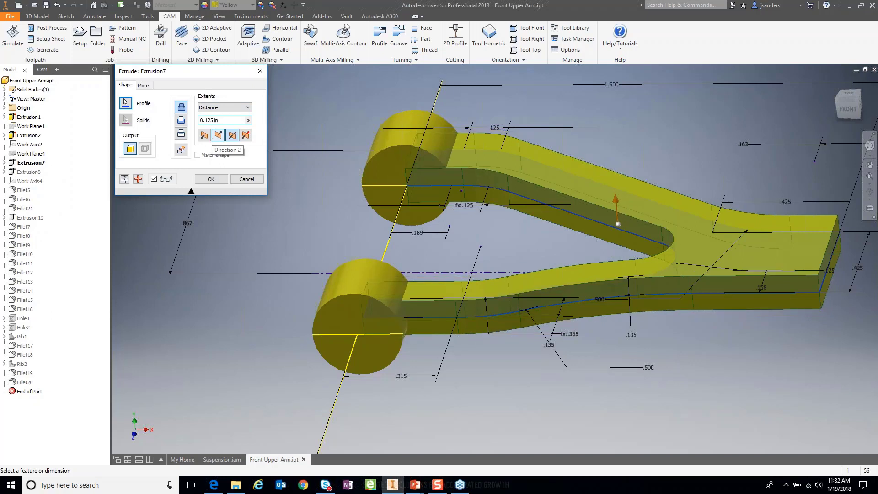
click(211, 179)
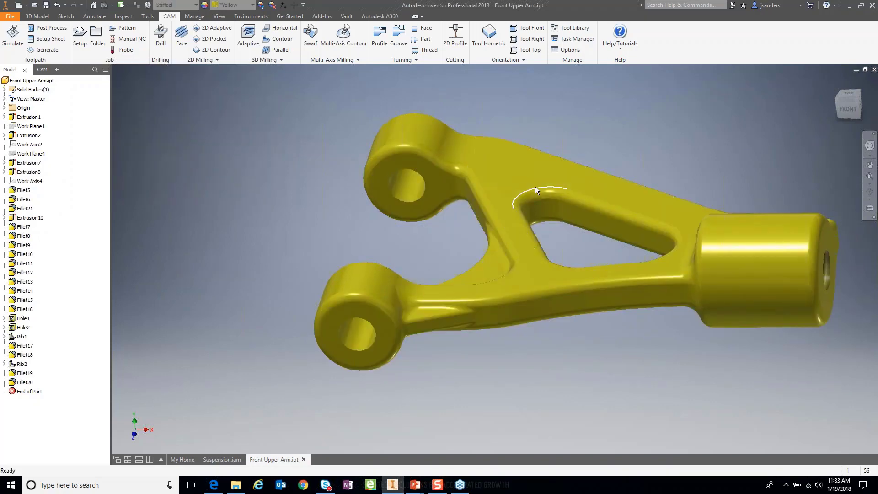
Step: Compare the existing Parallel1 toolpath with the modified arm geometry up close in the front view
click(42, 69)
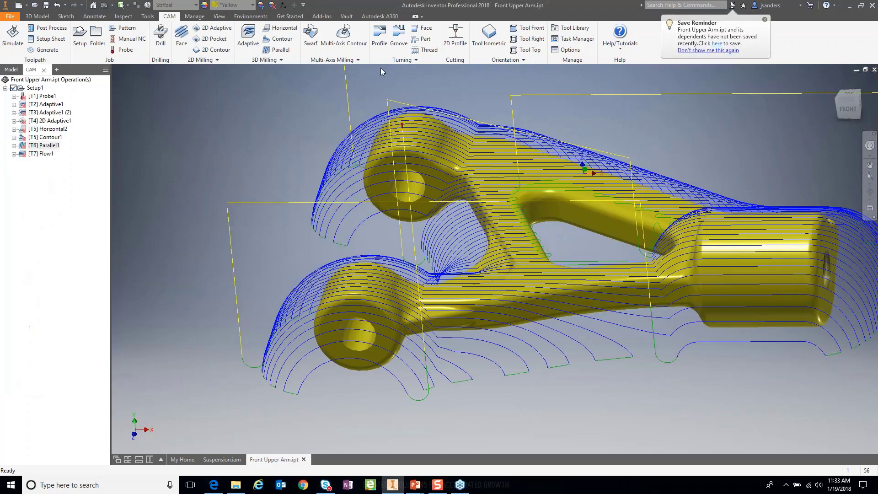
click(849, 106)
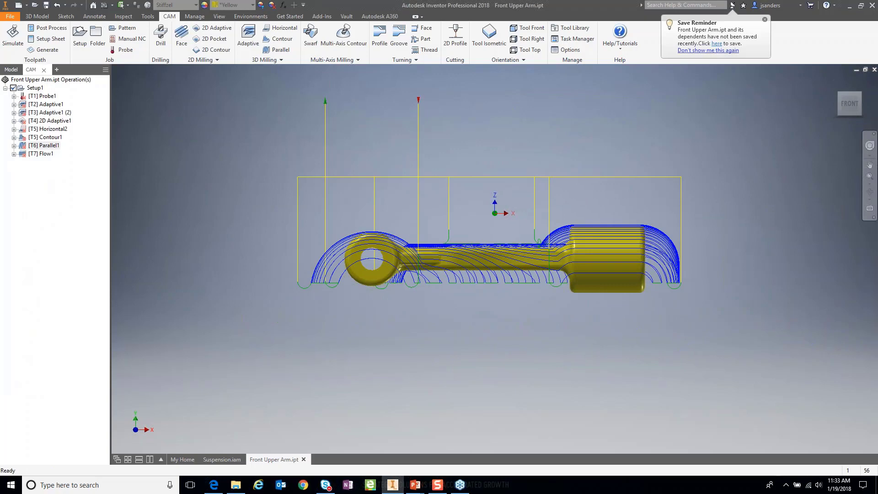
scroll(430, 246, up, 5)
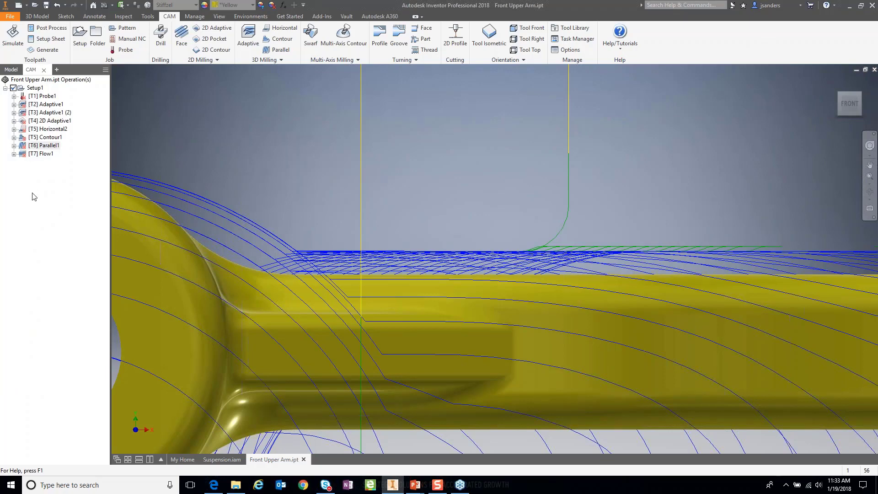
Step: Regenerate all toolpaths in Setup1 and check how Parallel1 follows the modified arm
right_click(27, 88)
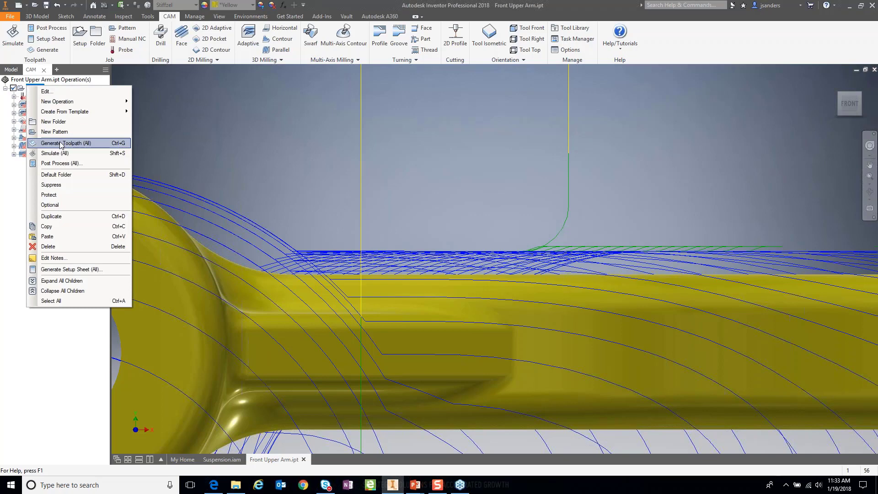
click(61, 144)
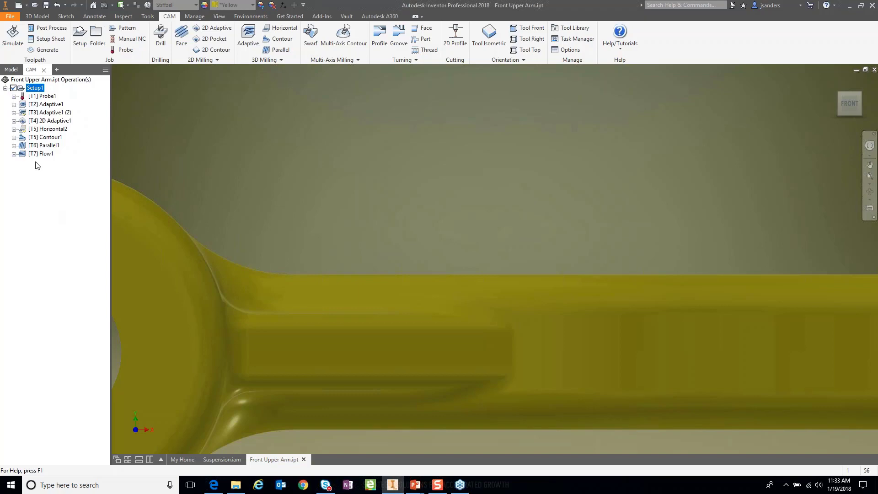
click(43, 145)
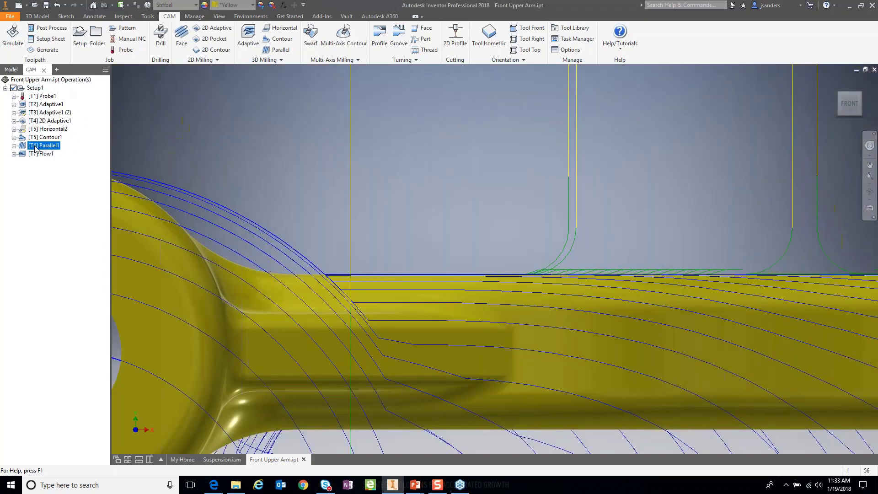
scroll(493, 223, up, 5)
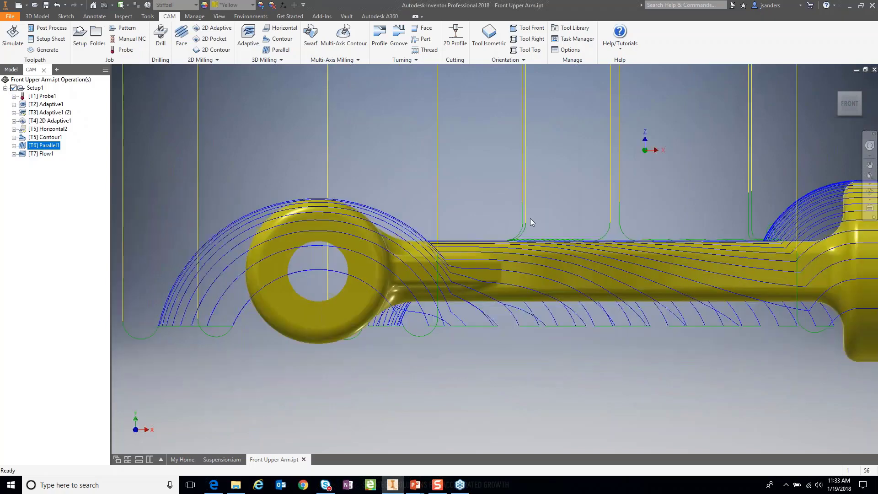
scroll(590, 211, up, 3)
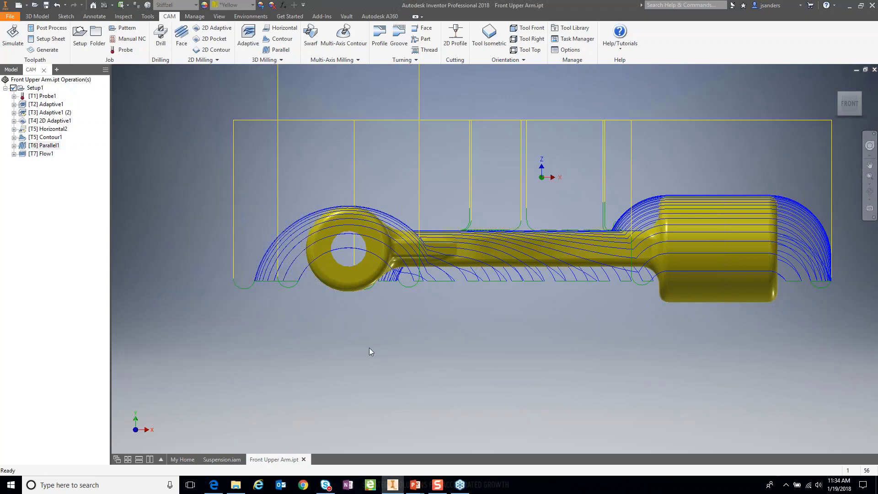
Step: Switch to the running PowerPoint slide show and advance to the Getting Started with Integrated CAM slide
mouse_move(415, 487)
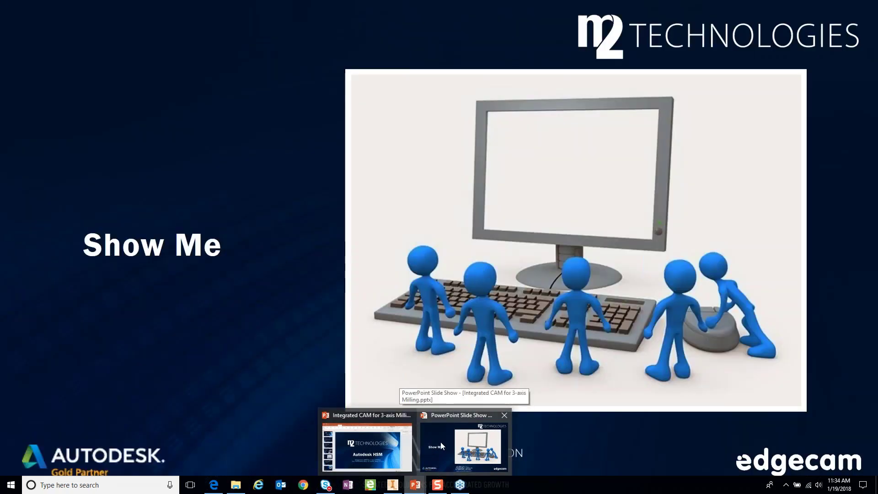
click(441, 442)
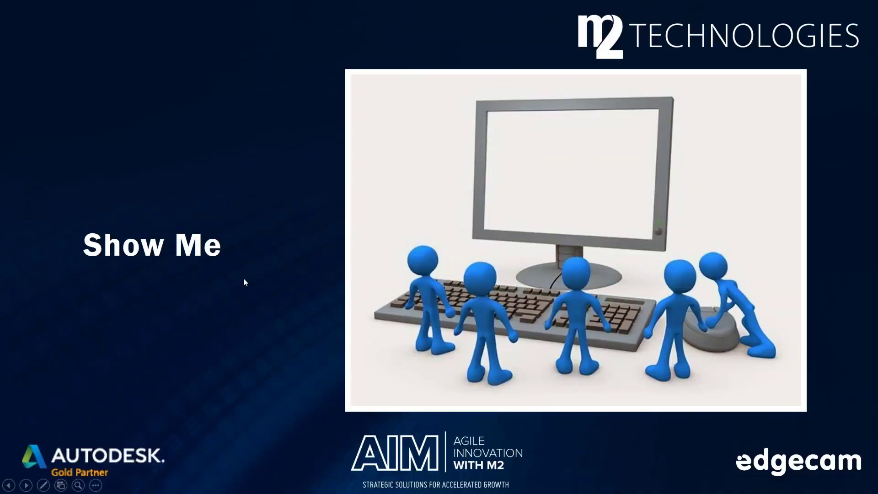
key(Right)
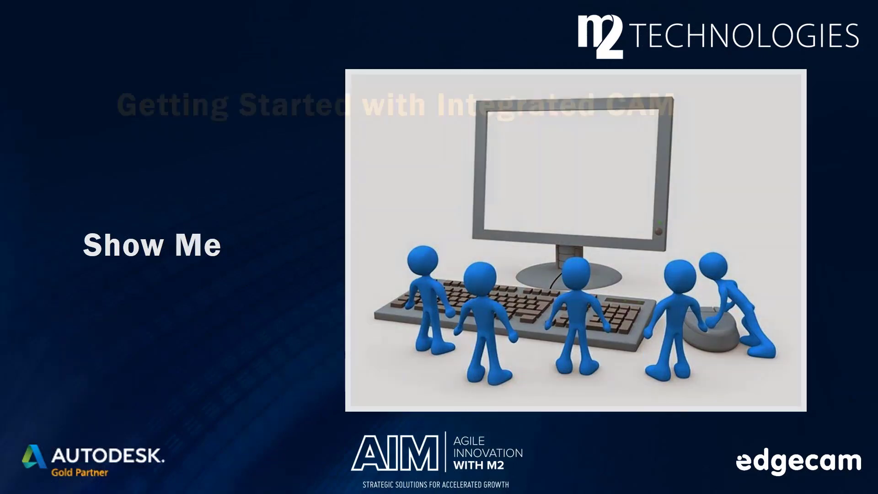
key(Right)
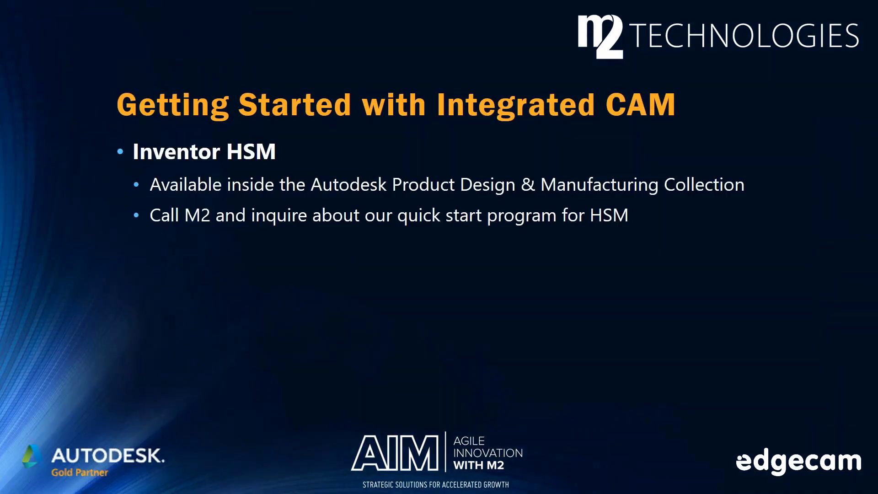